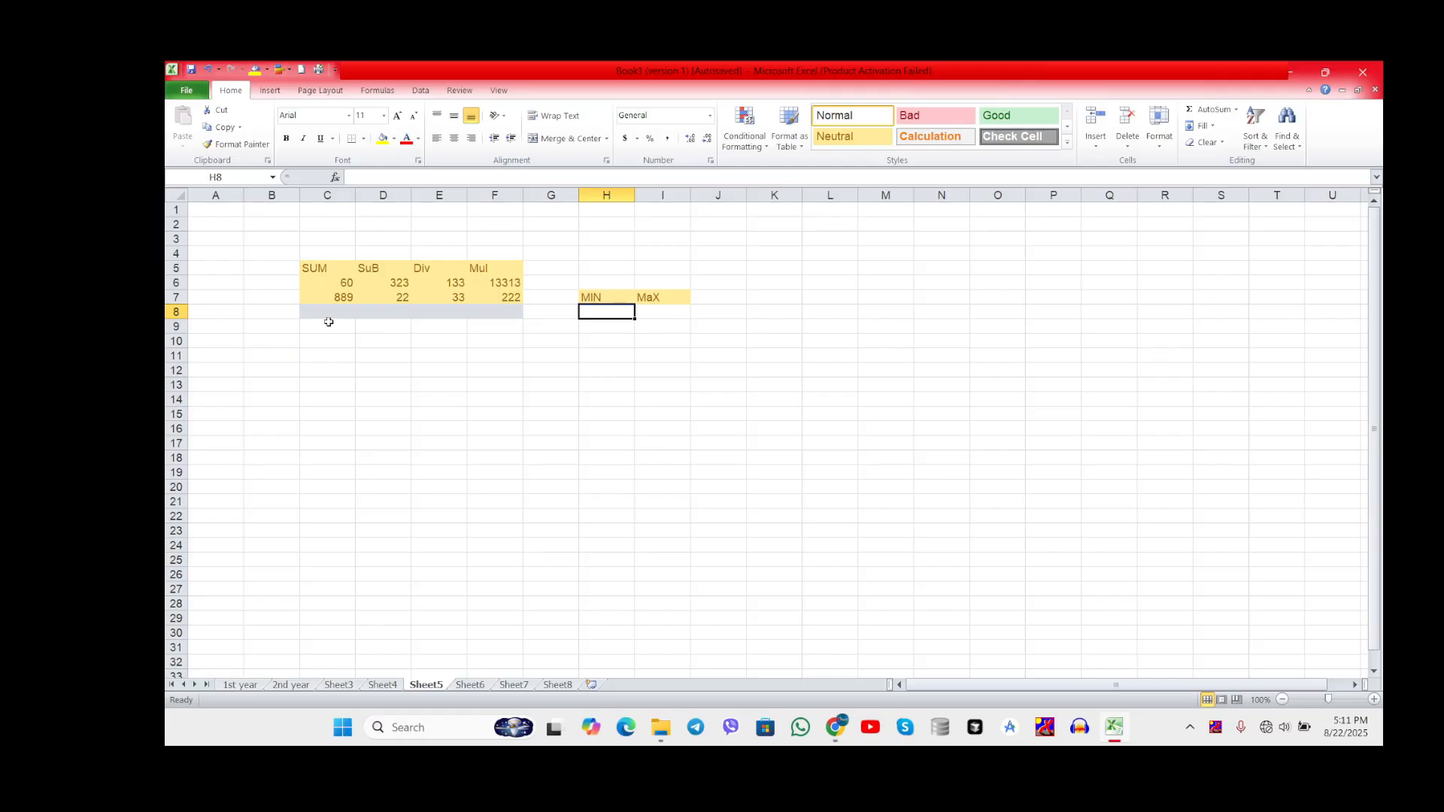
Step: Enter the formula =C6+C7 in cell C8 to add the two values in the SUM column
click(322, 311)
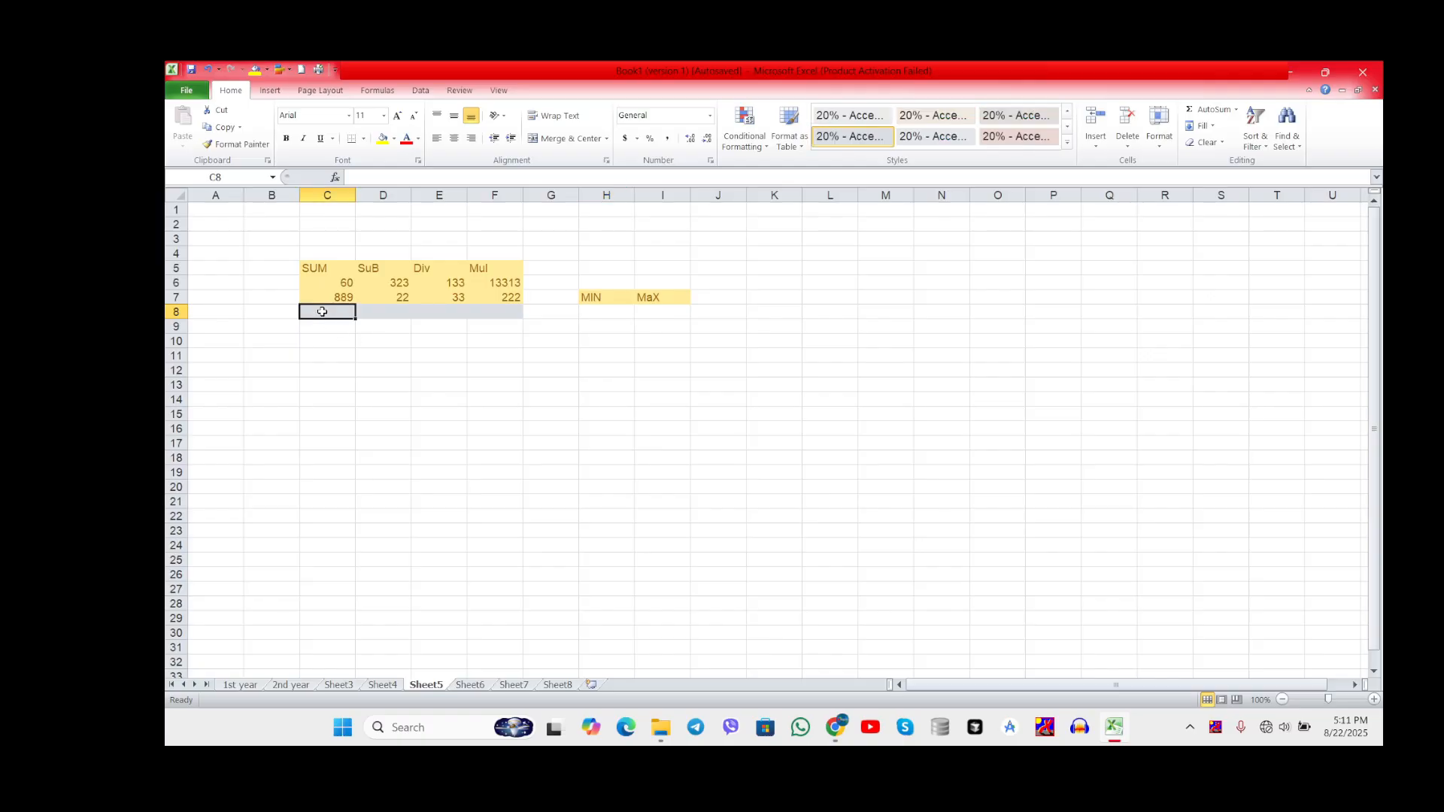
text(=)
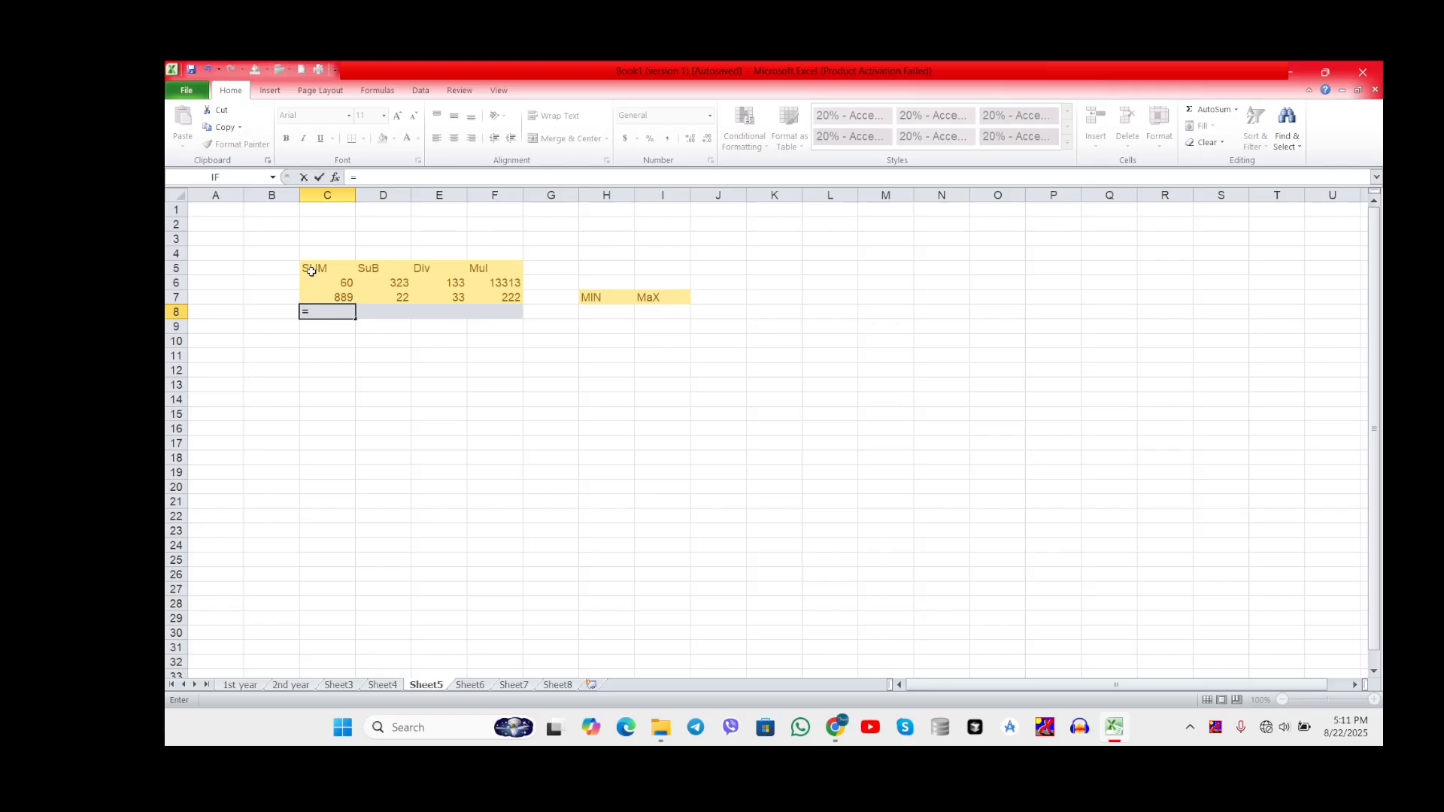
click(350, 282)
text(+)
click(343, 298)
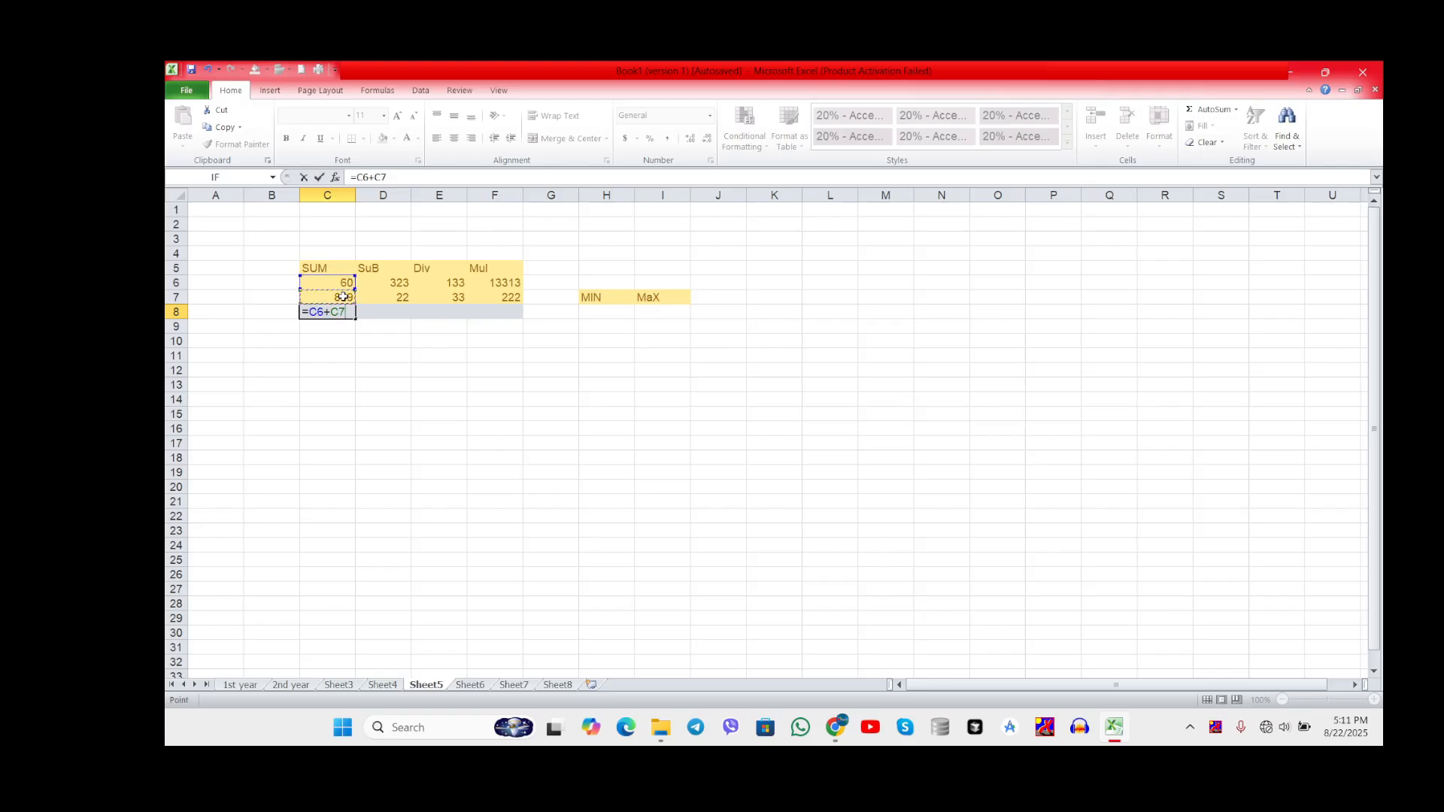
key(Return)
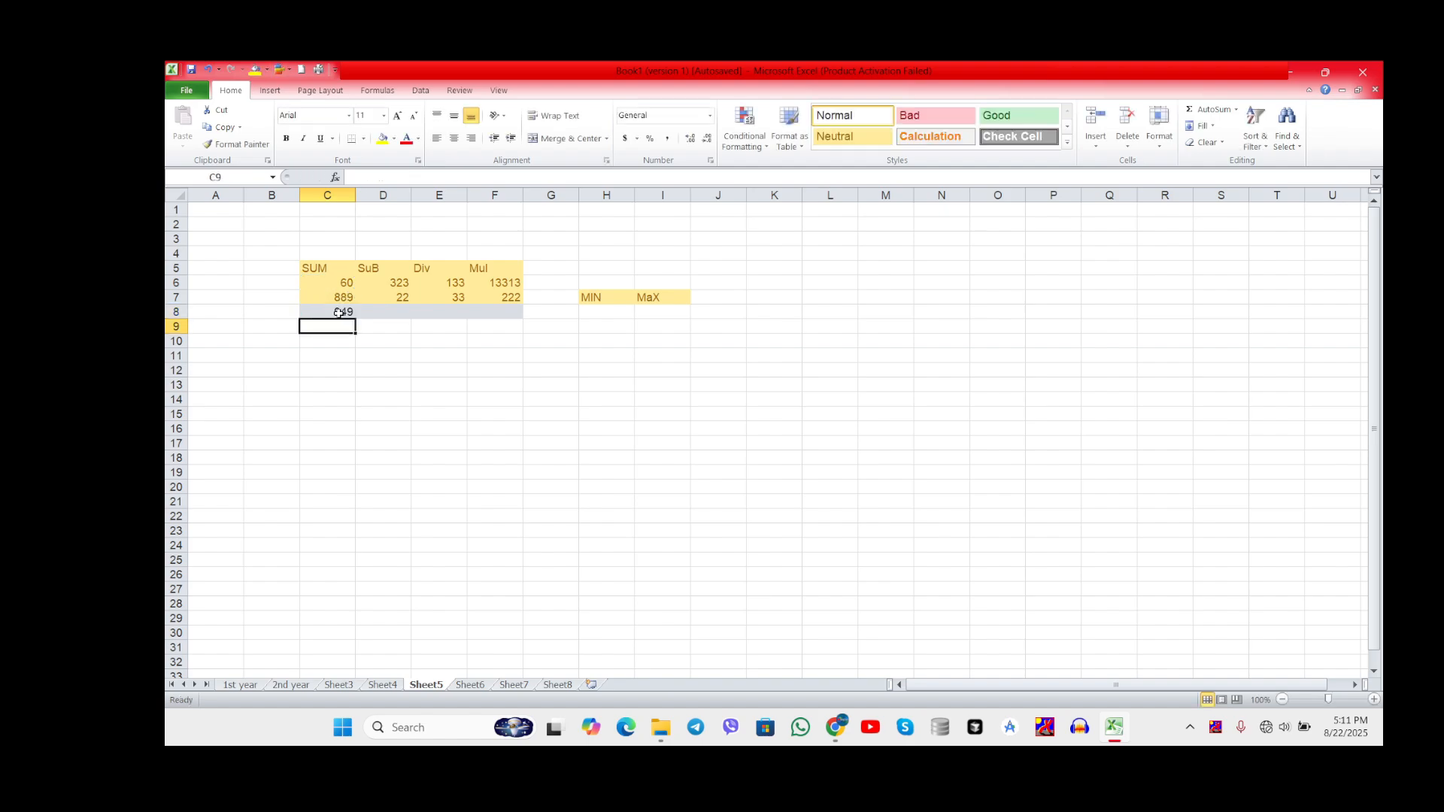
Step: Clear the addition formula from cell C8
click(339, 312)
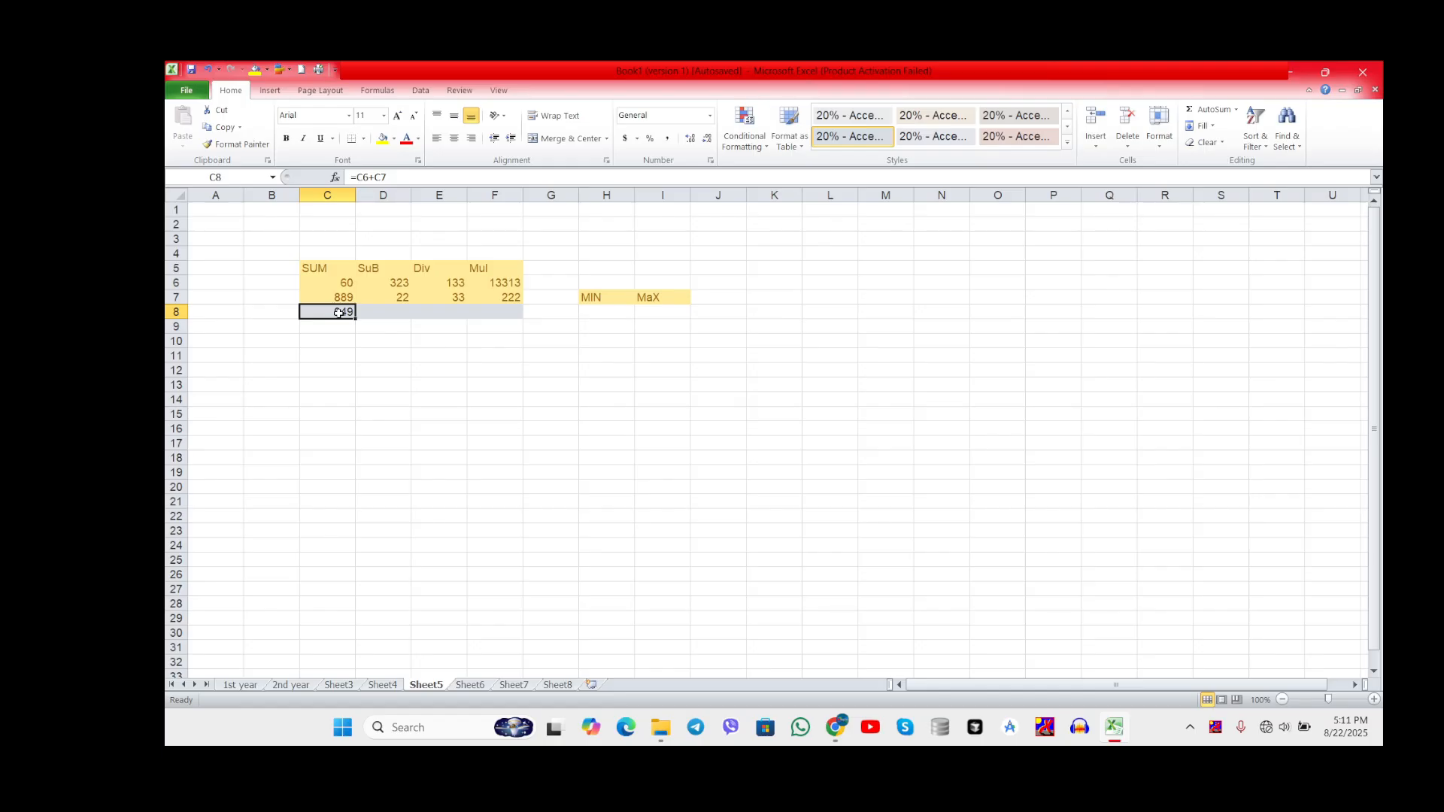
key(Delete)
click(349, 355)
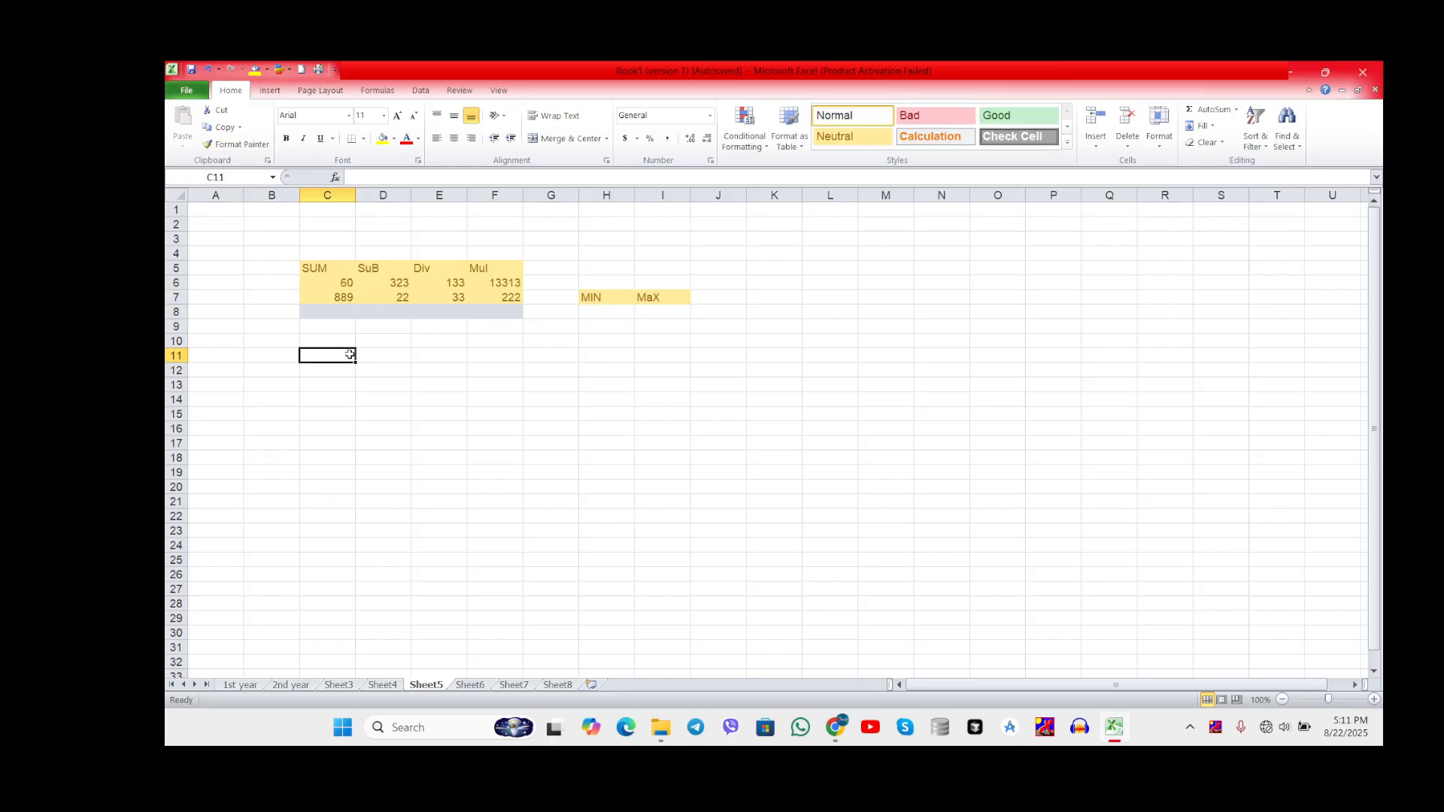
Step: Start a formula in cell C8, open the Insert Function dialog and look through the most recently used functions
click(336, 314)
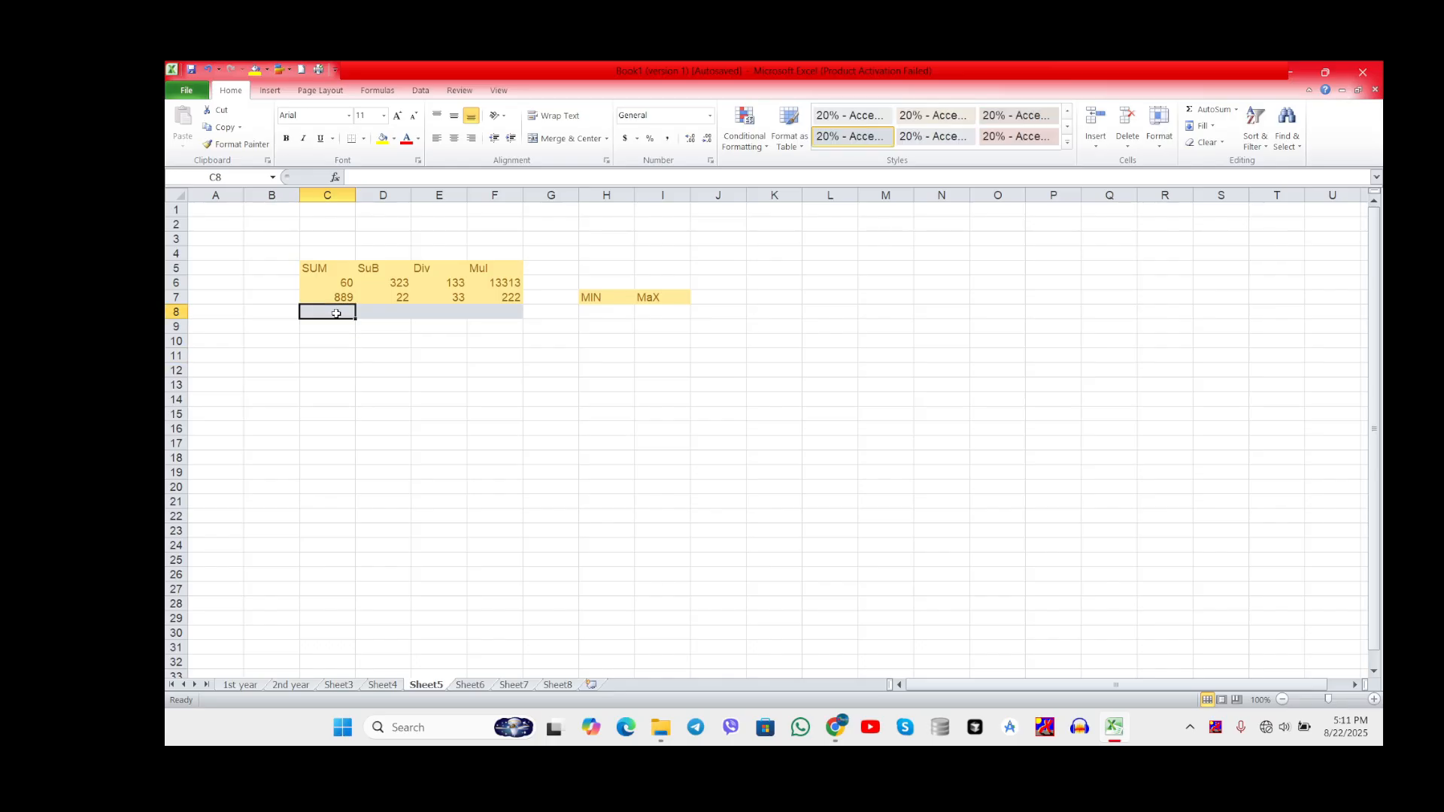
text(=)
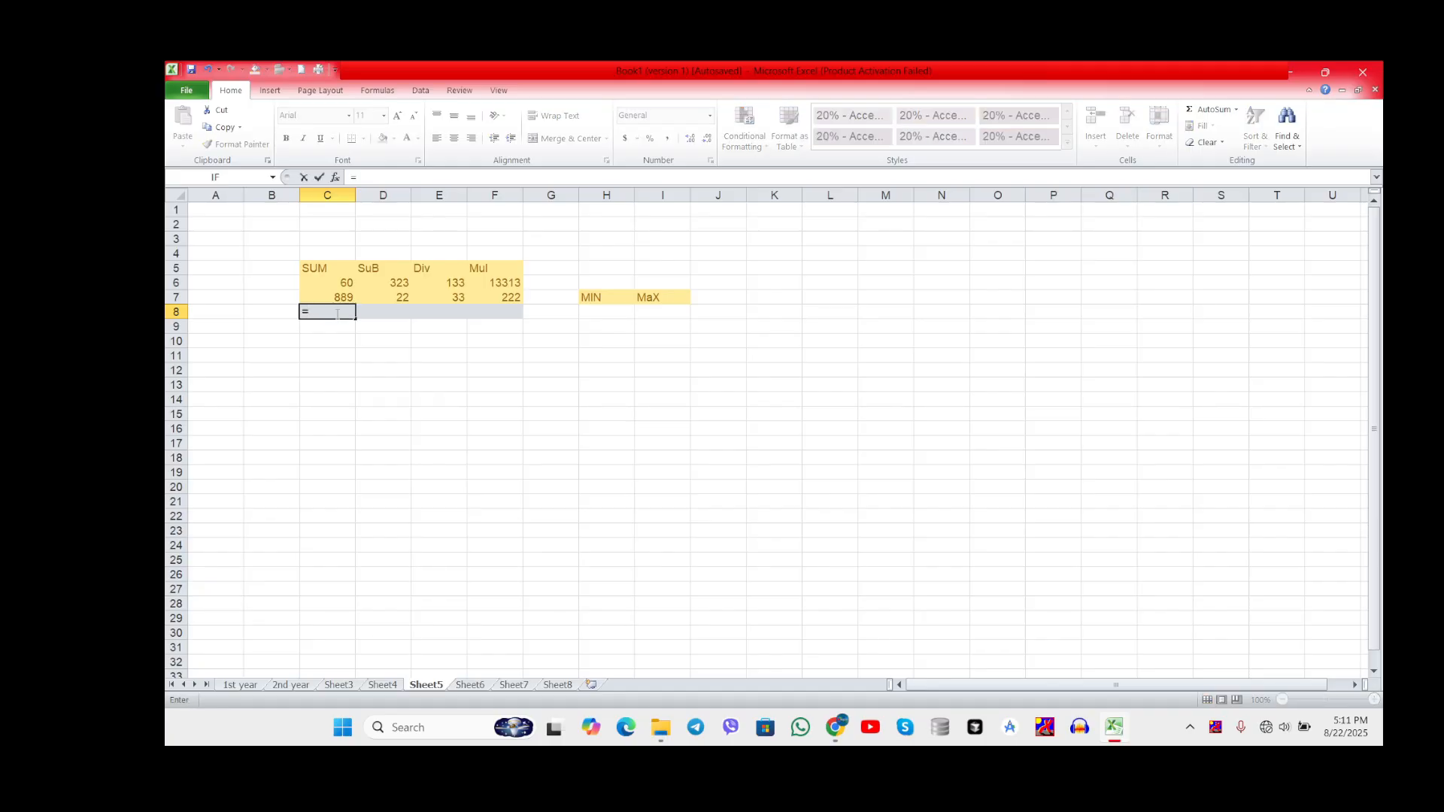
click(335, 178)
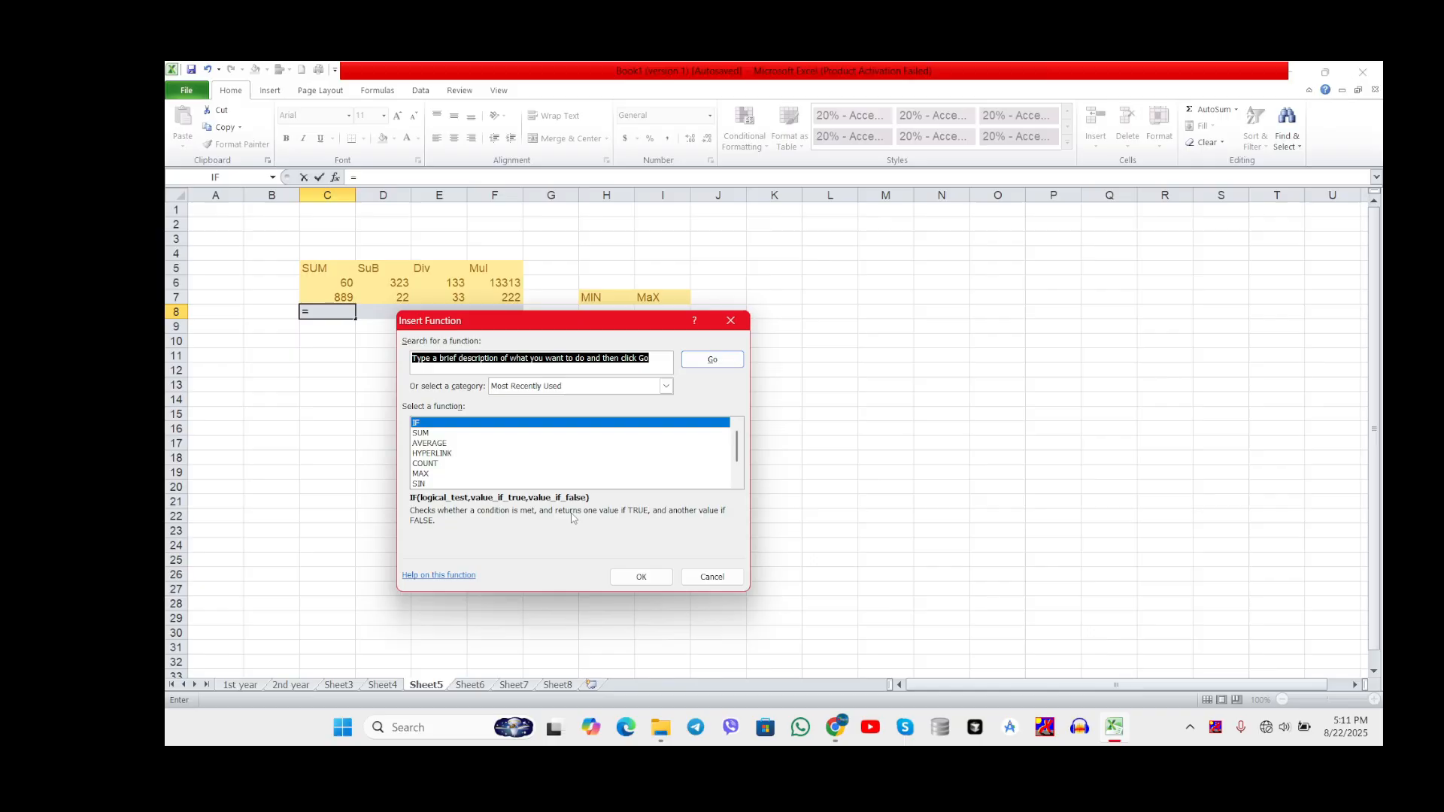
click(736, 484)
click(736, 484)
click(736, 485)
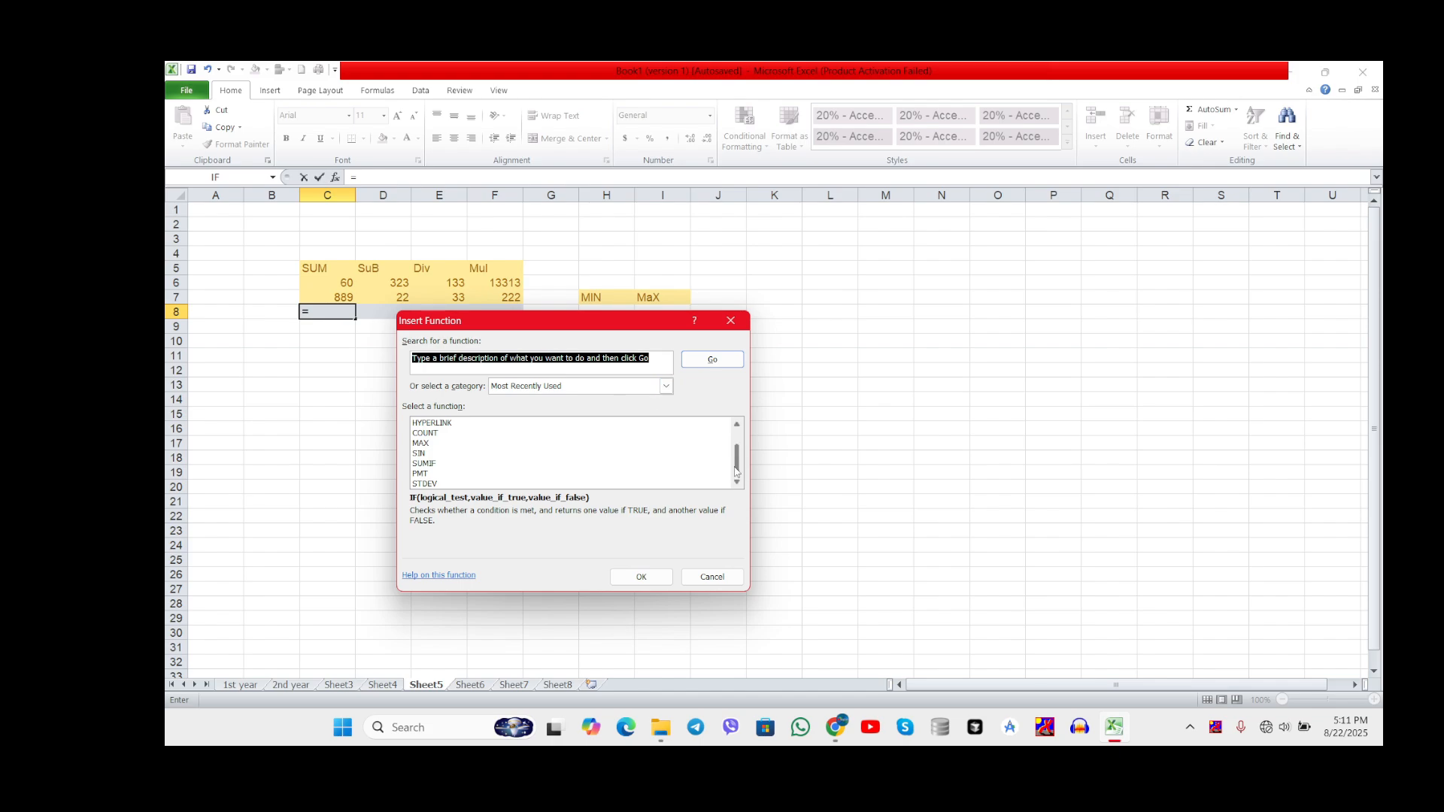
drag(736, 473, 738, 453)
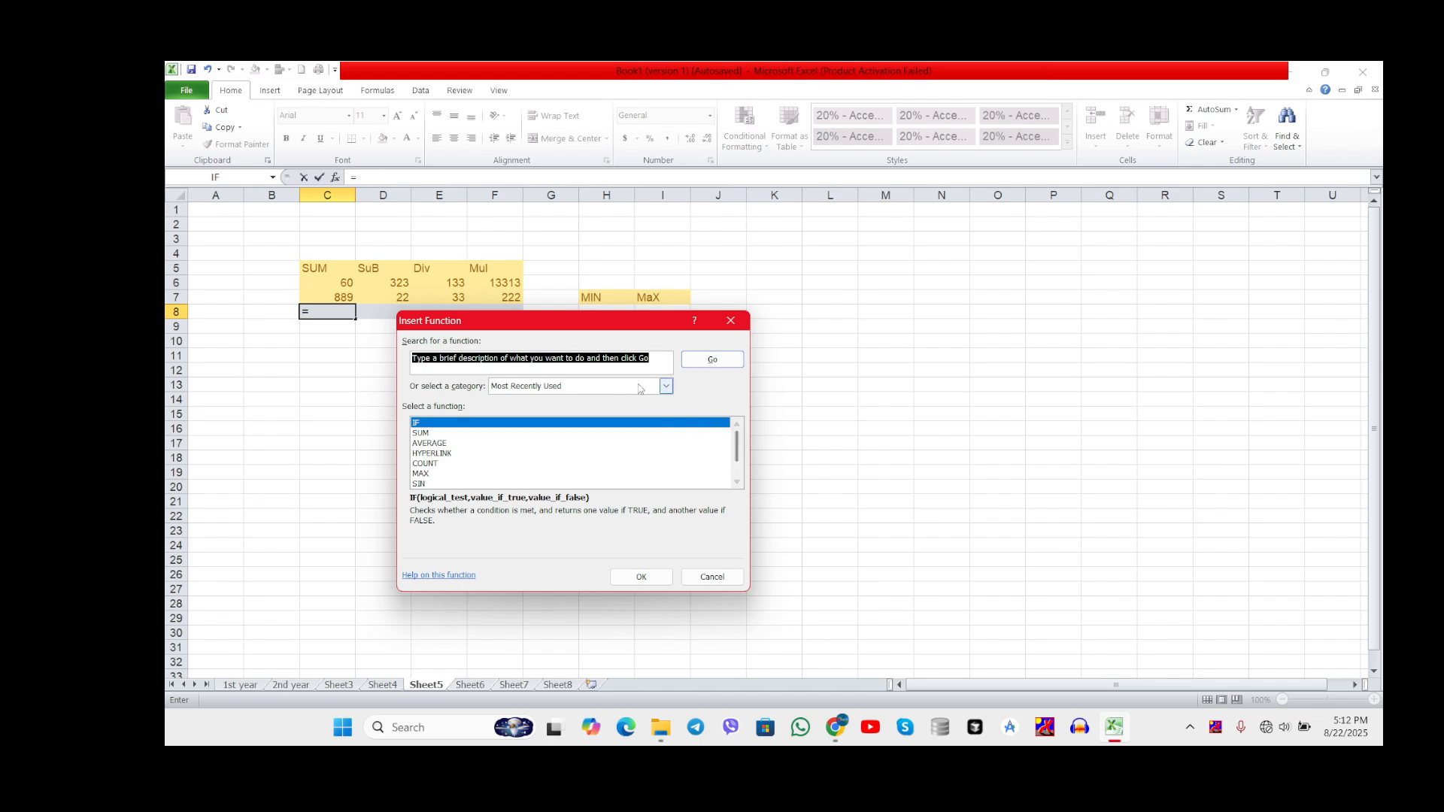
Step: Browse the functions offered in the Financial, Date & Time, Information and Engineering categories
click(665, 387)
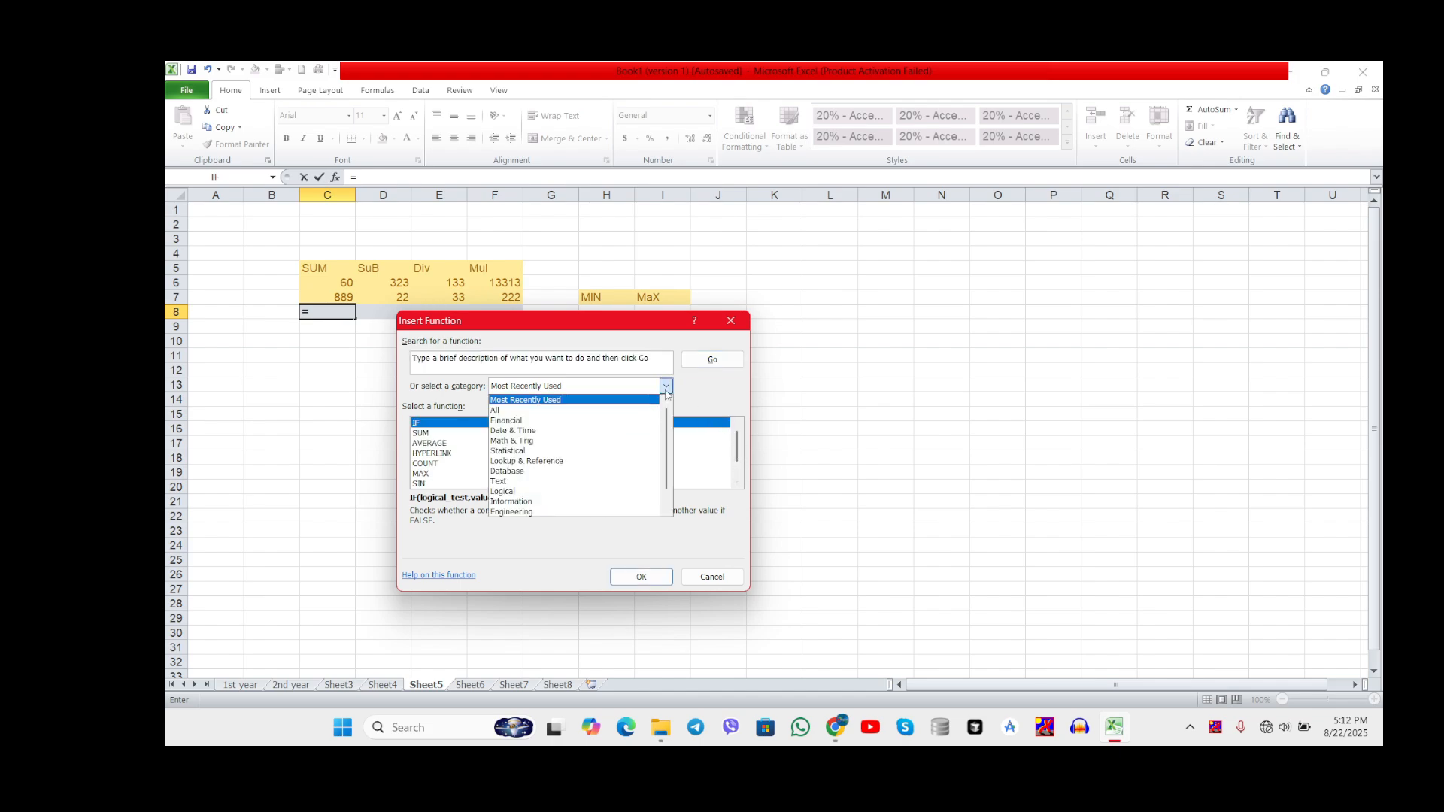
click(613, 421)
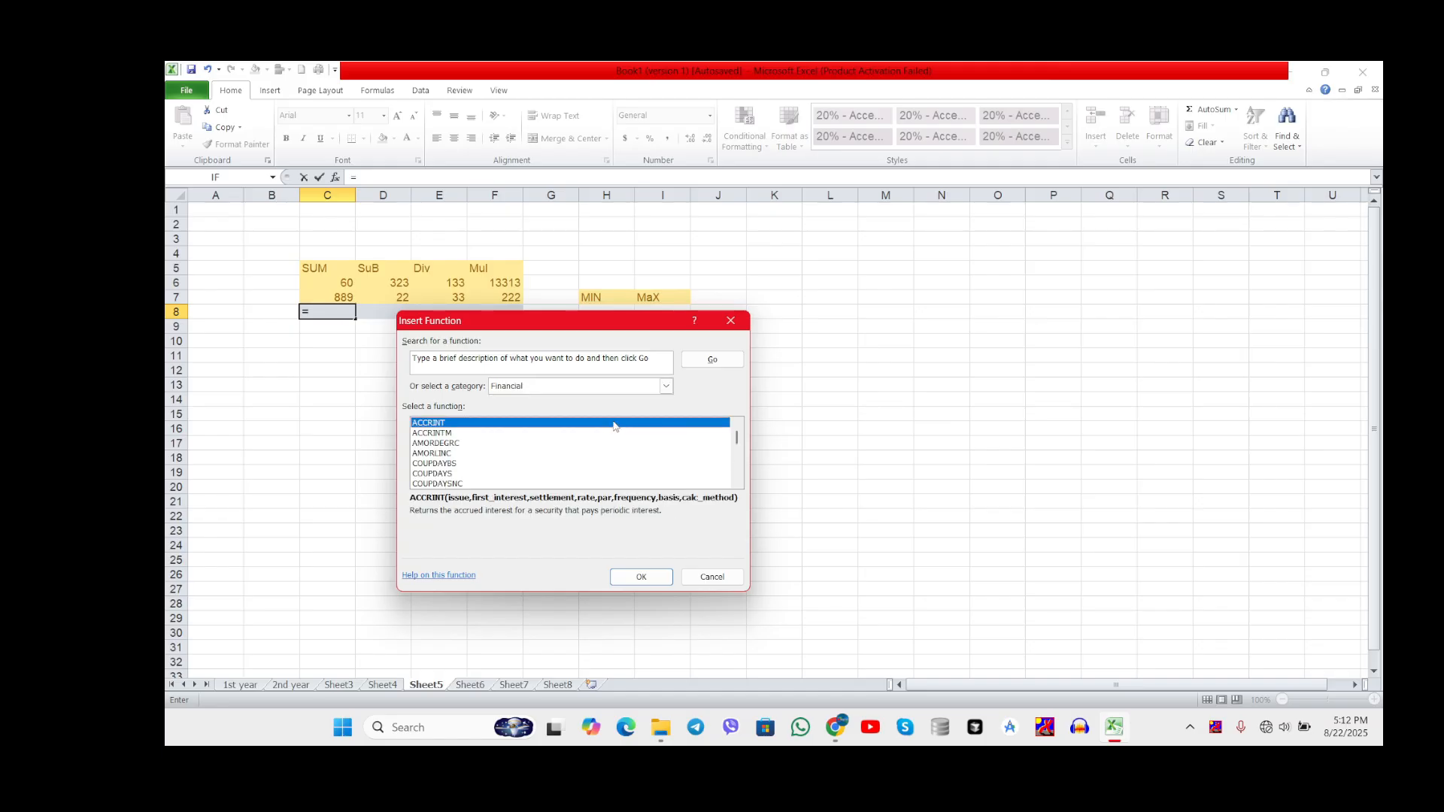
click(737, 482)
click(737, 483)
click(737, 483)
click(737, 483)
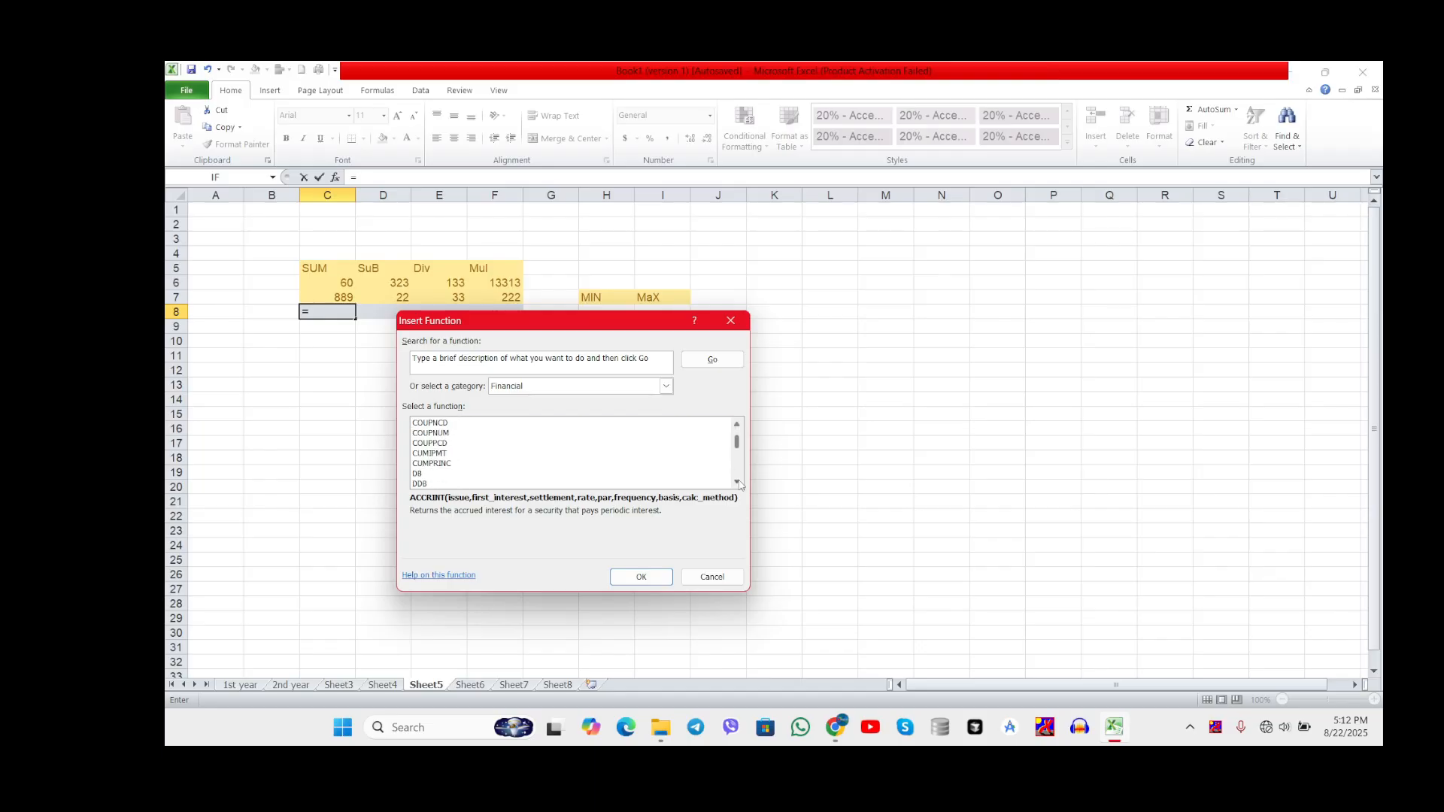
click(666, 386)
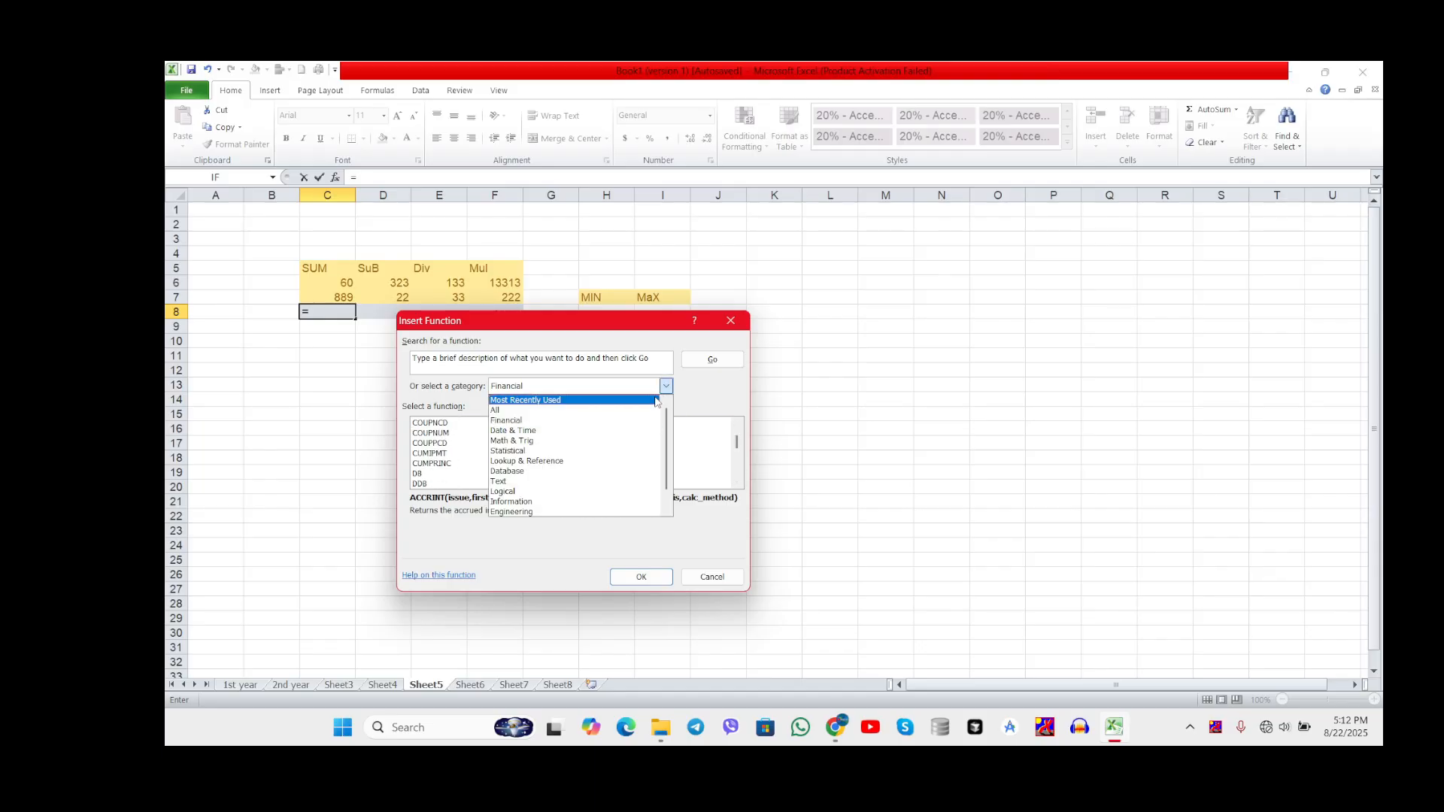
click(630, 430)
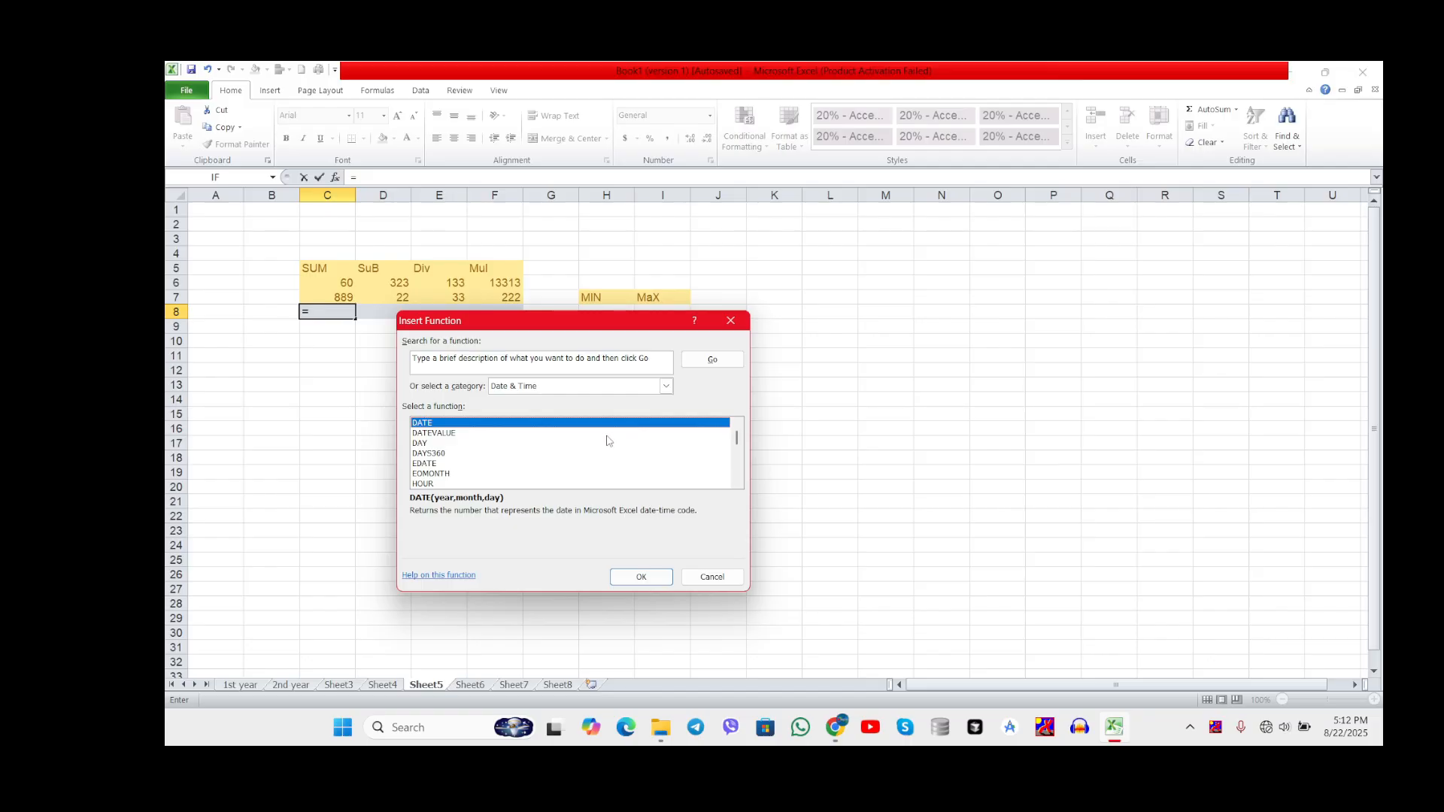
click(451, 434)
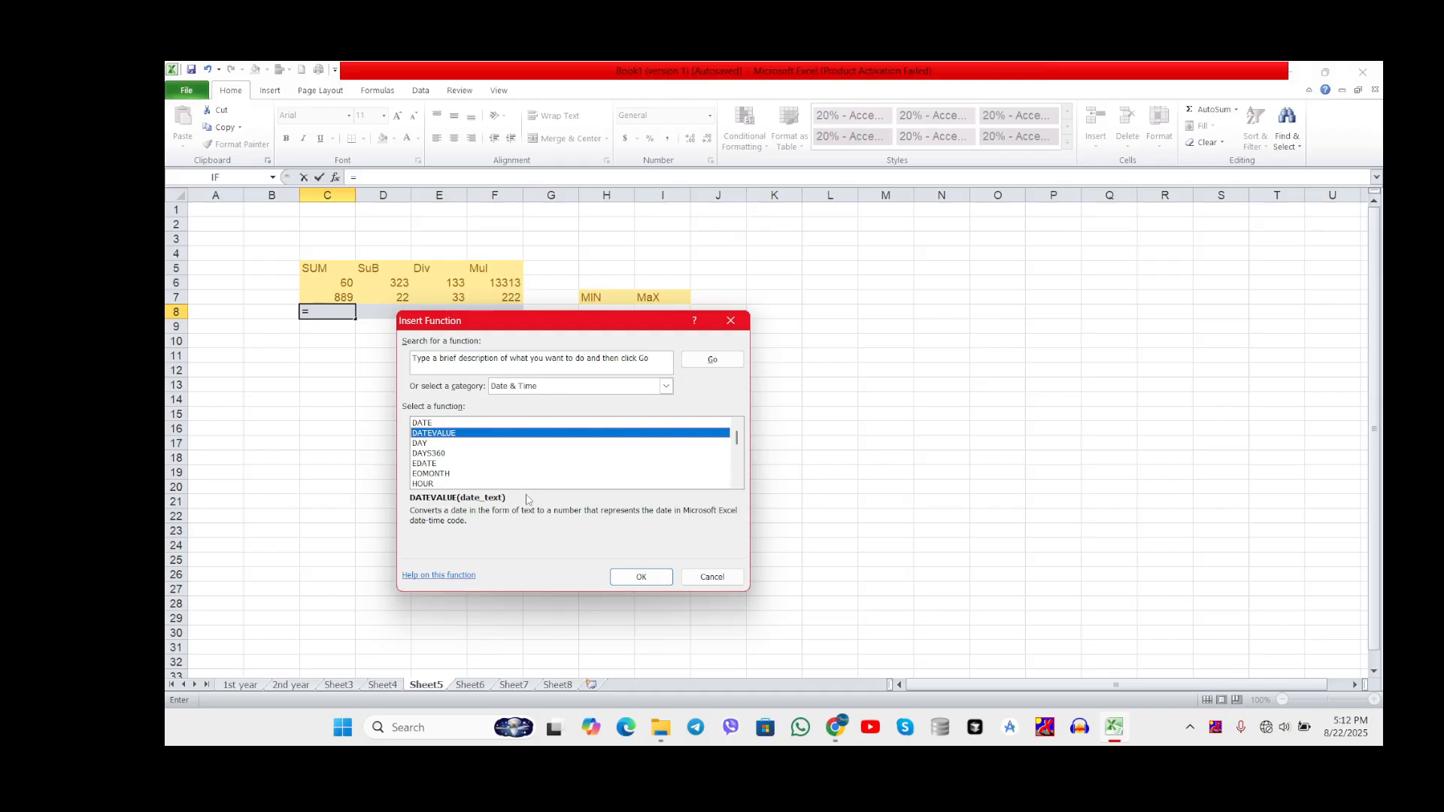
click(666, 386)
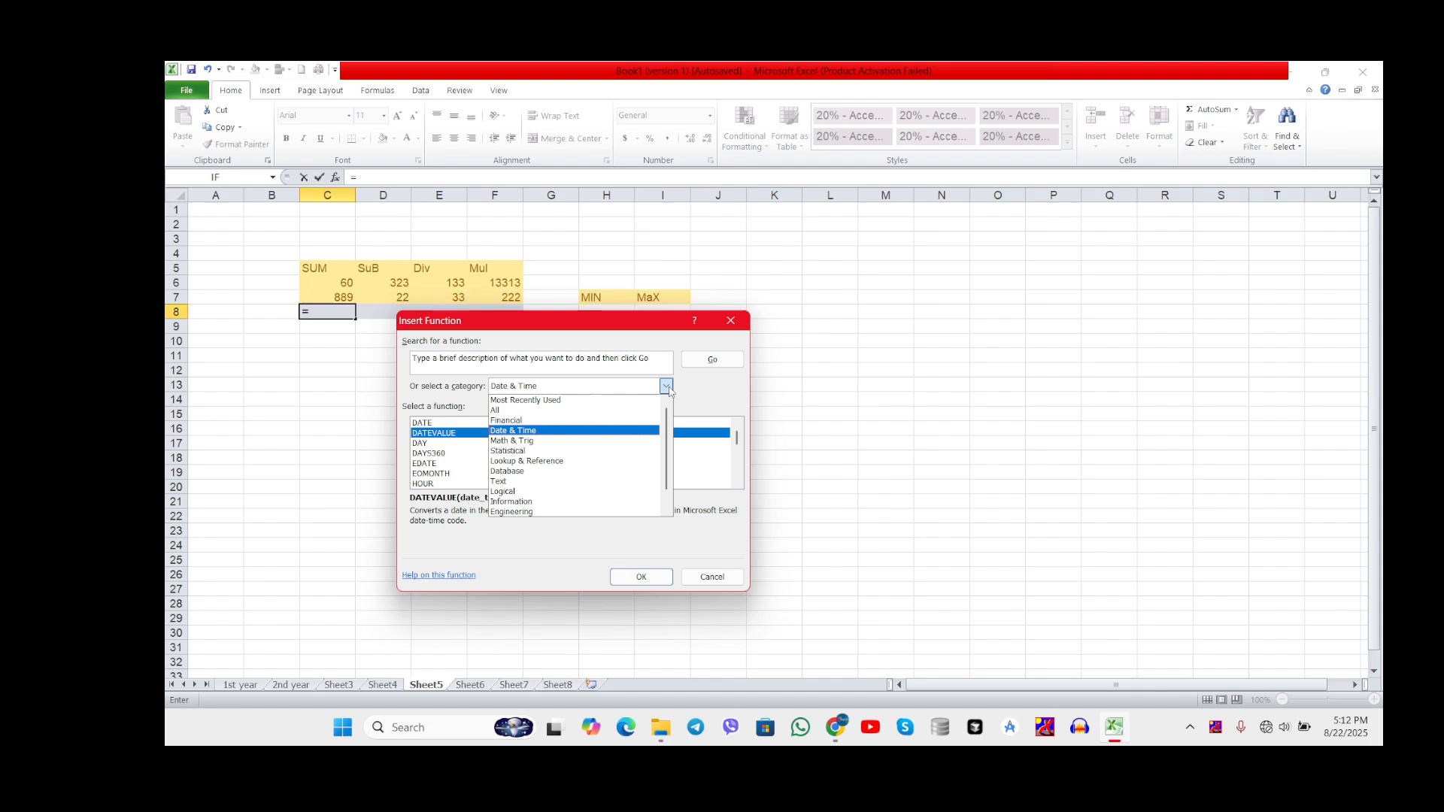
click(567, 504)
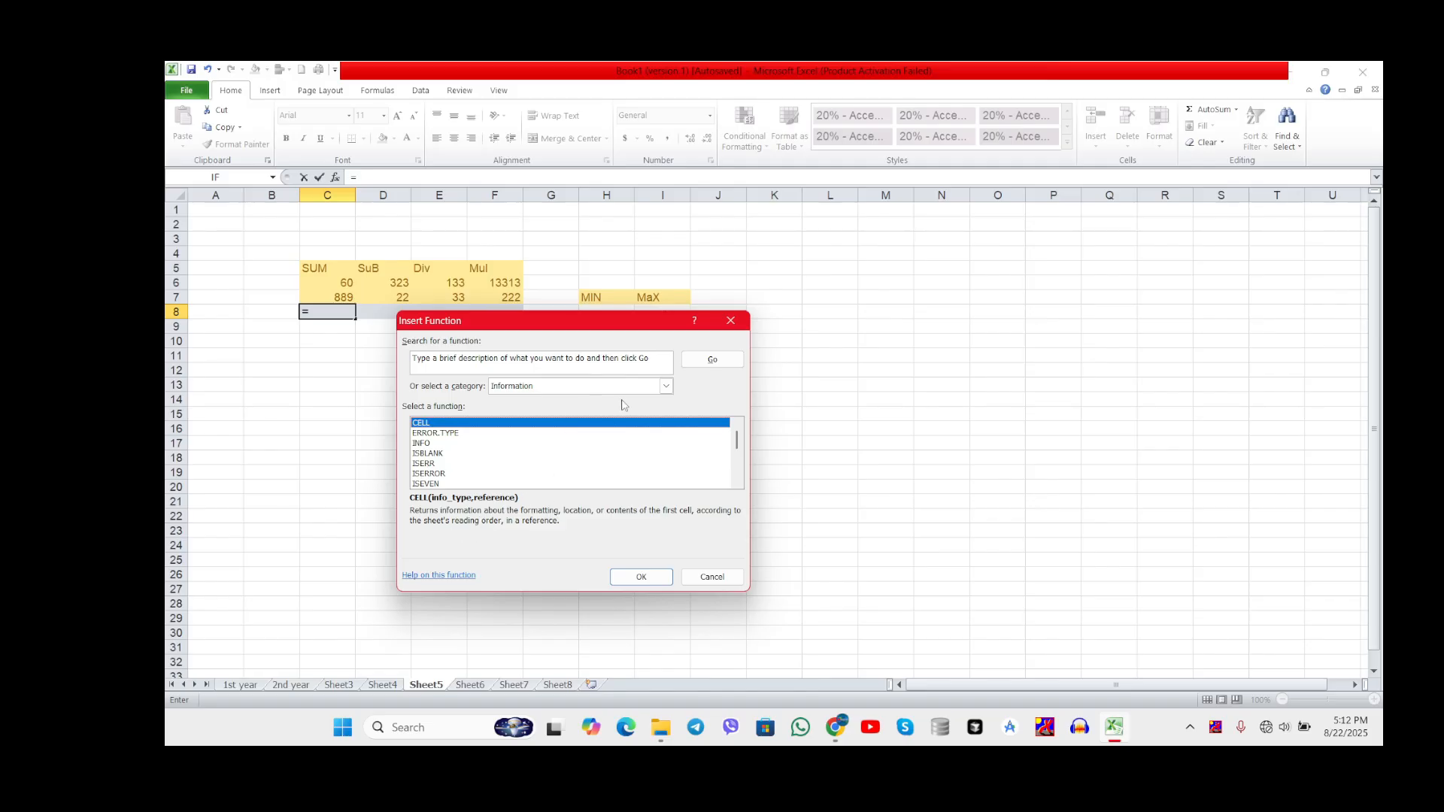
click(667, 386)
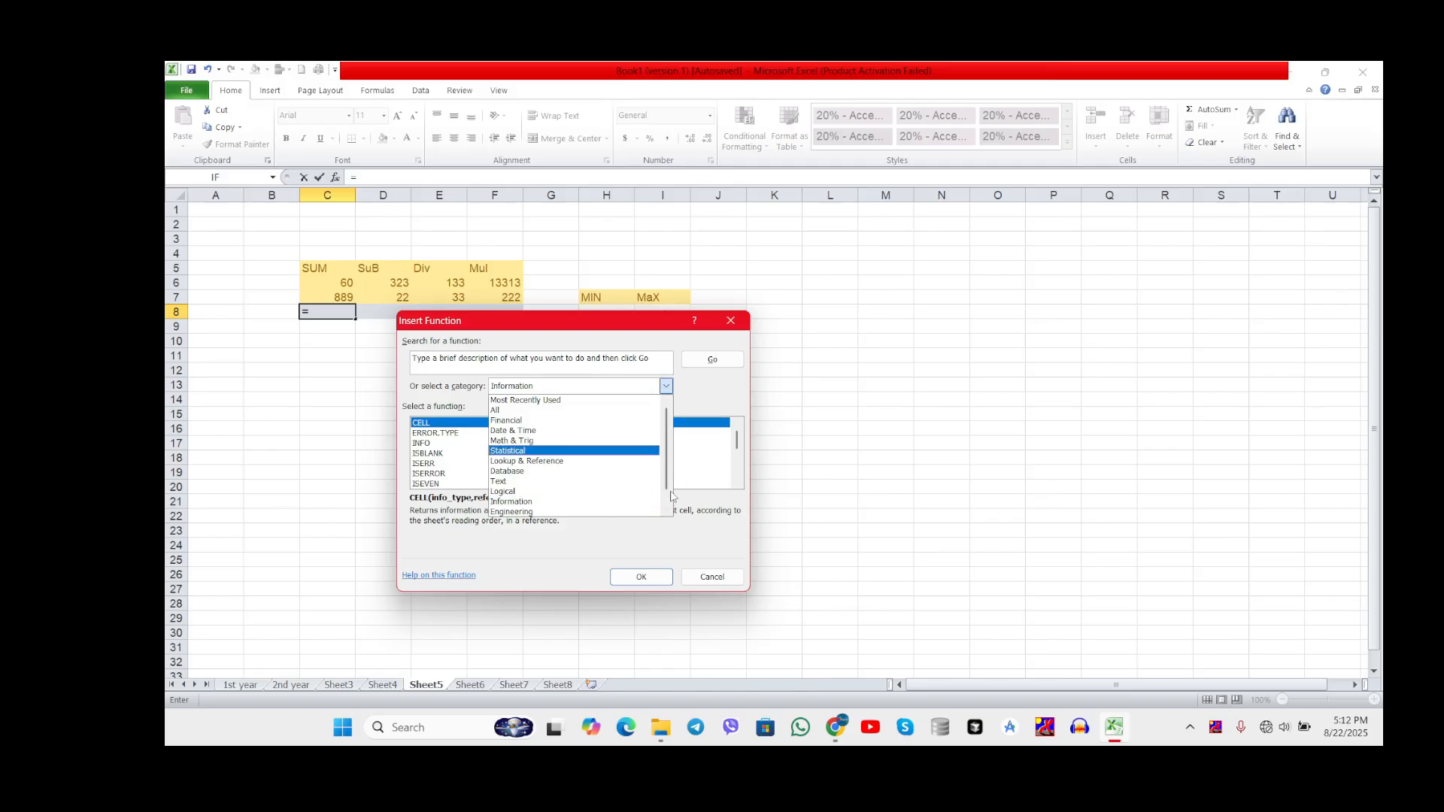
click(538, 512)
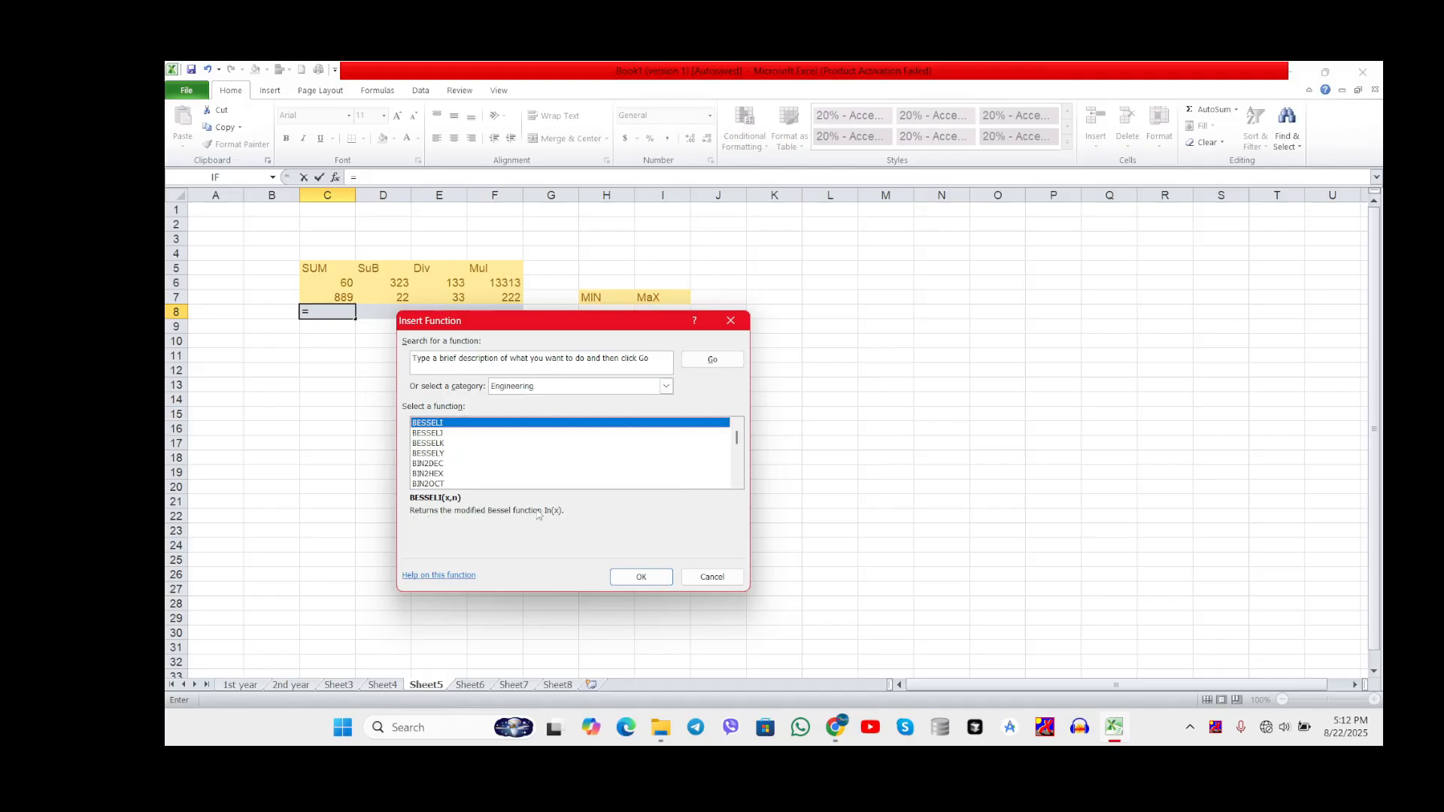
Step: Insert the SUM function from the Most Recently Used category into cell C8, totalling the range C6:C7
click(666, 386)
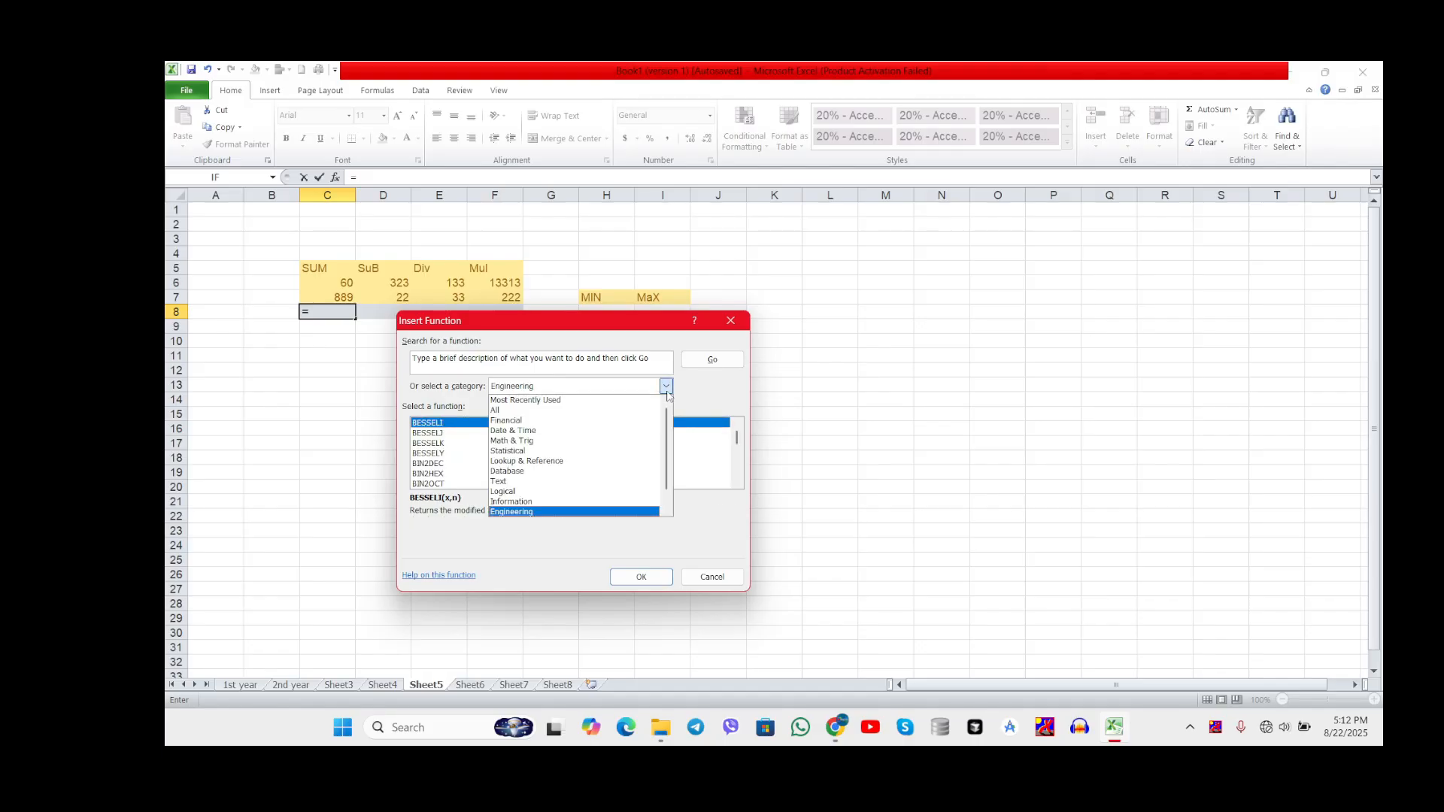
click(599, 400)
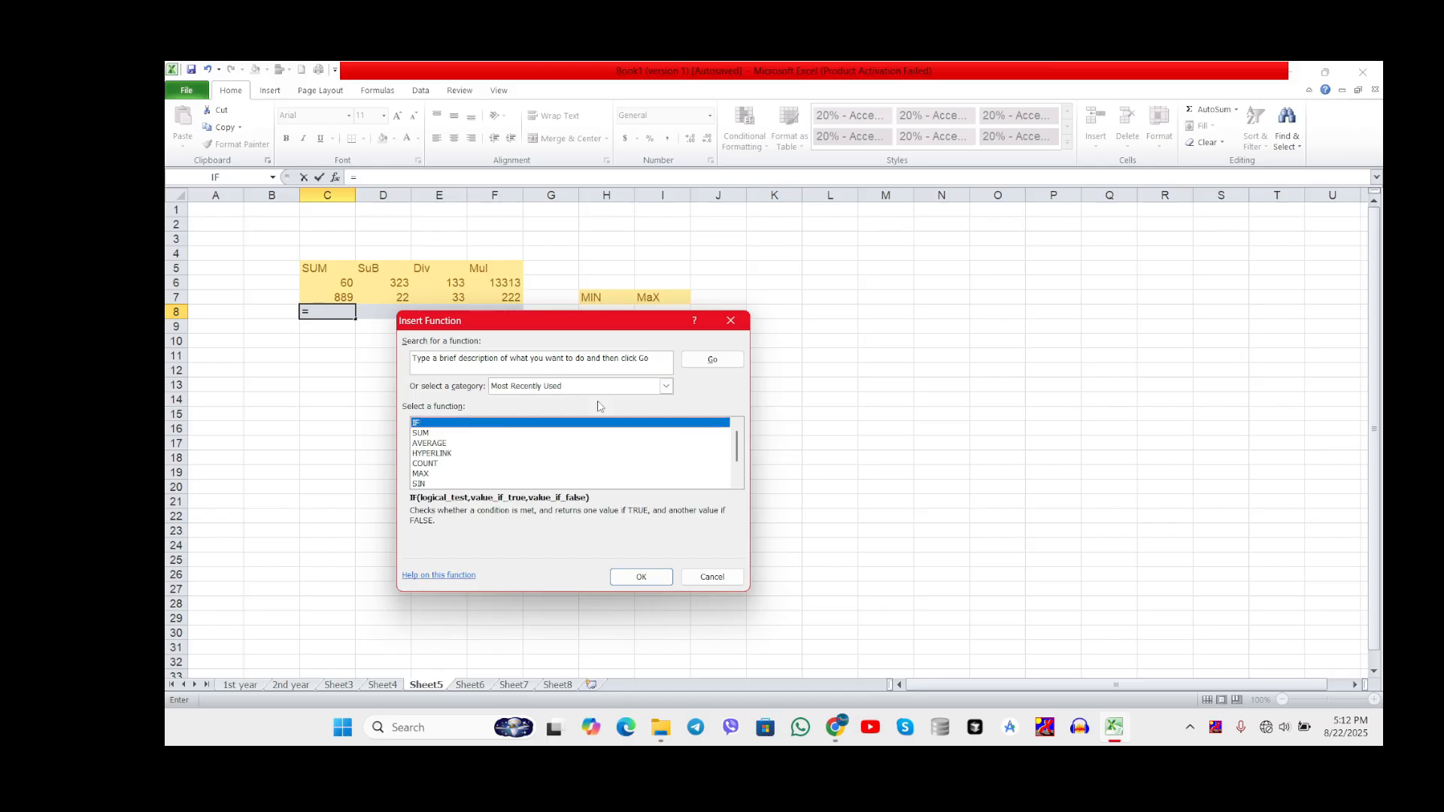
click(428, 435)
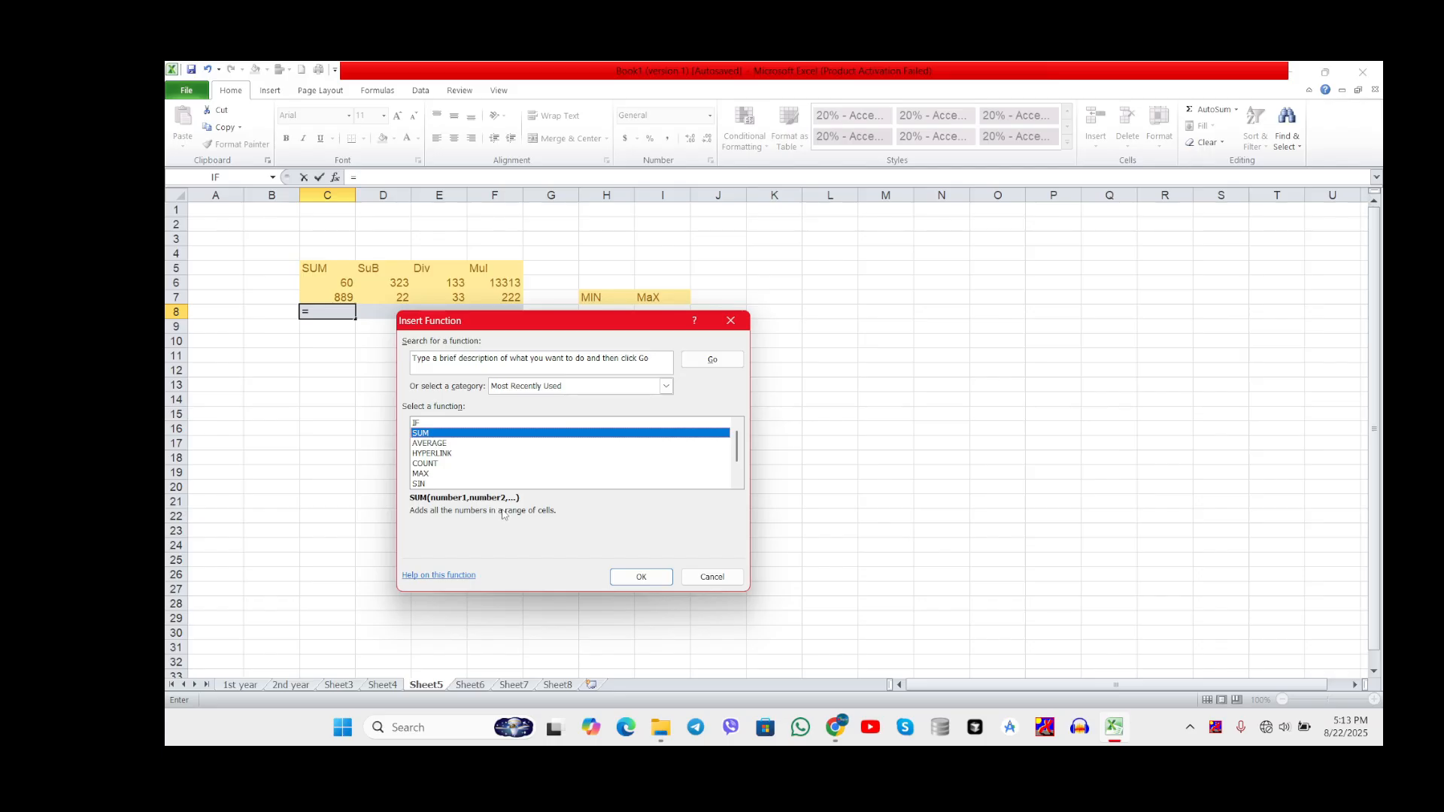
click(640, 580)
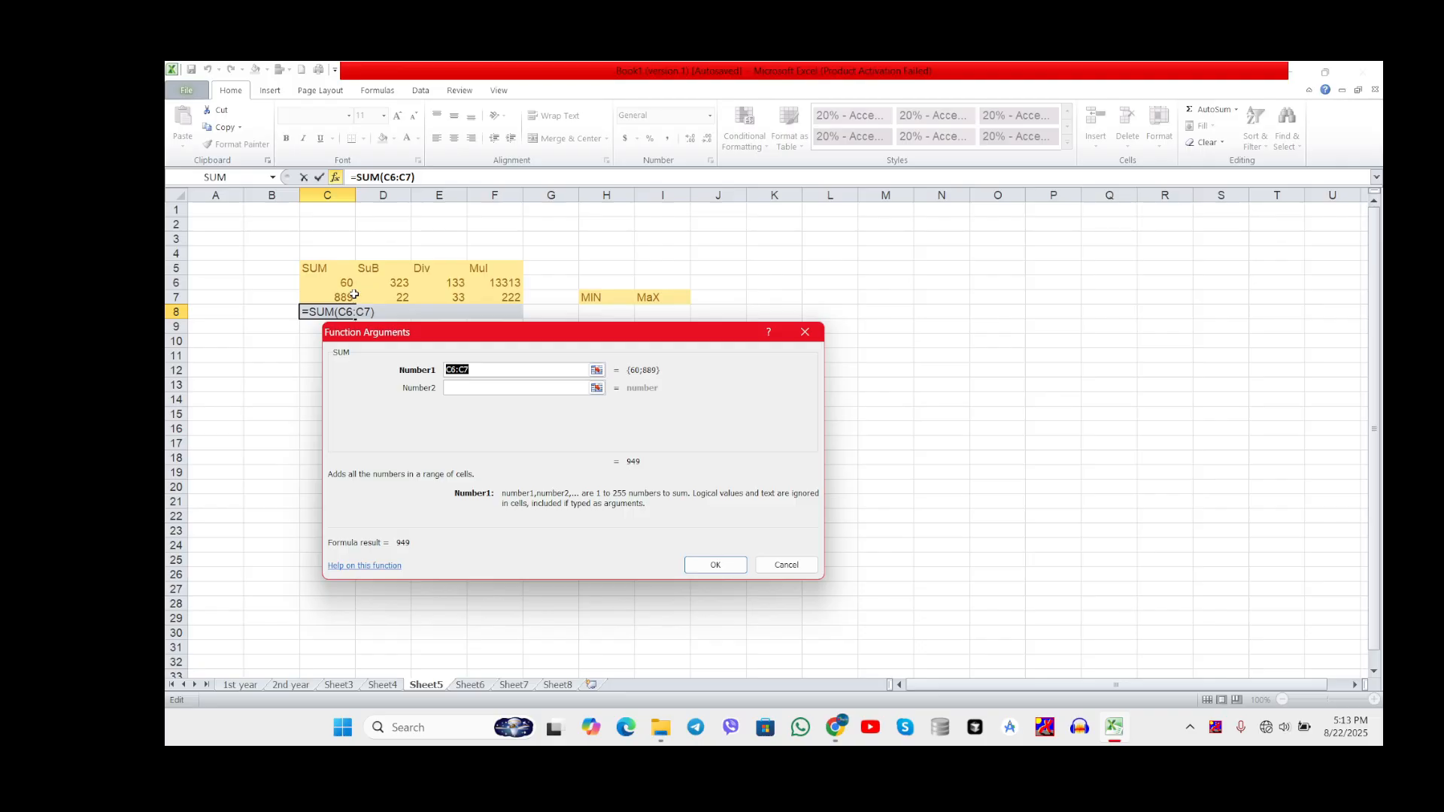
click(711, 562)
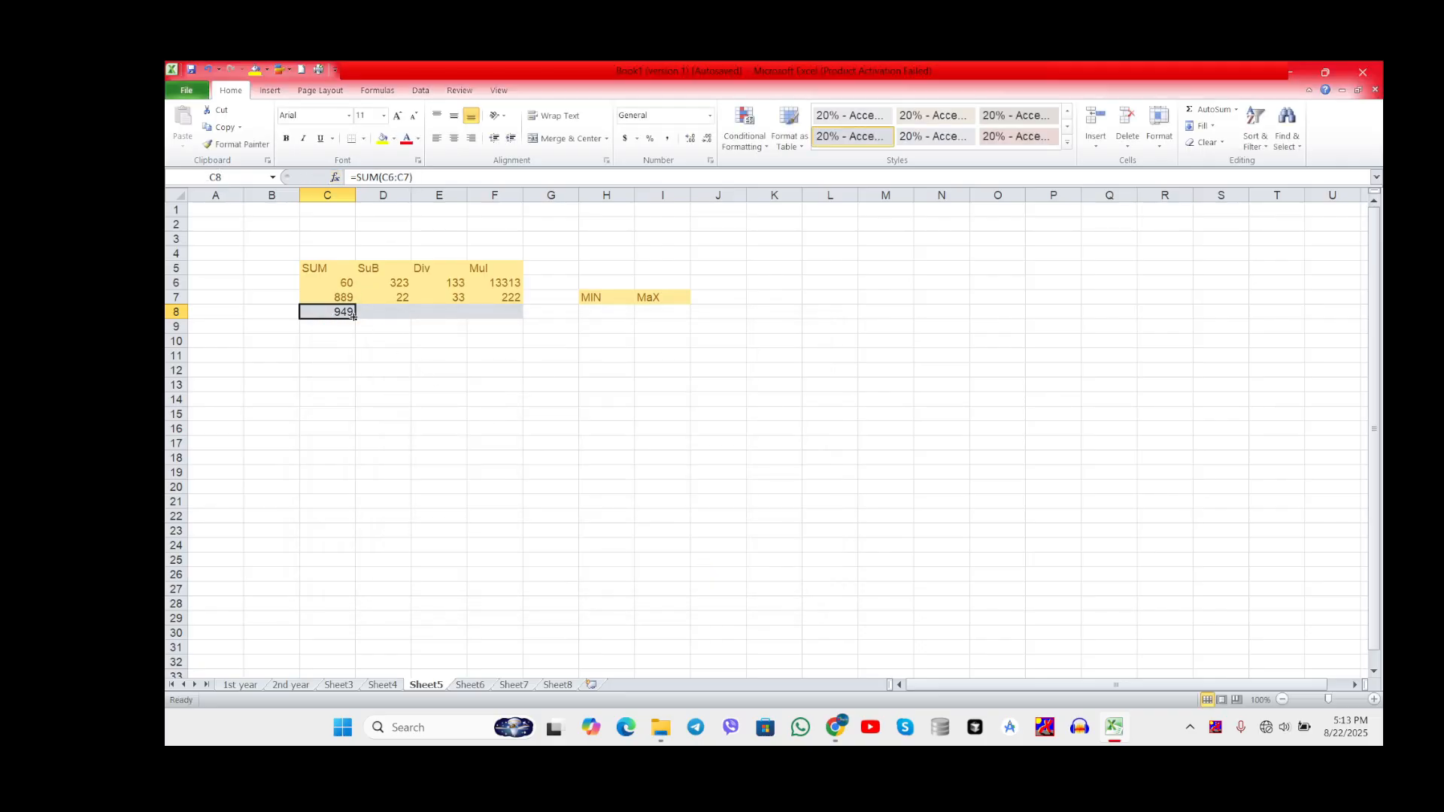
Step: Look through the recently used functions for one suited to the SuB column's cell D8, and cancel without inserting any
click(380, 314)
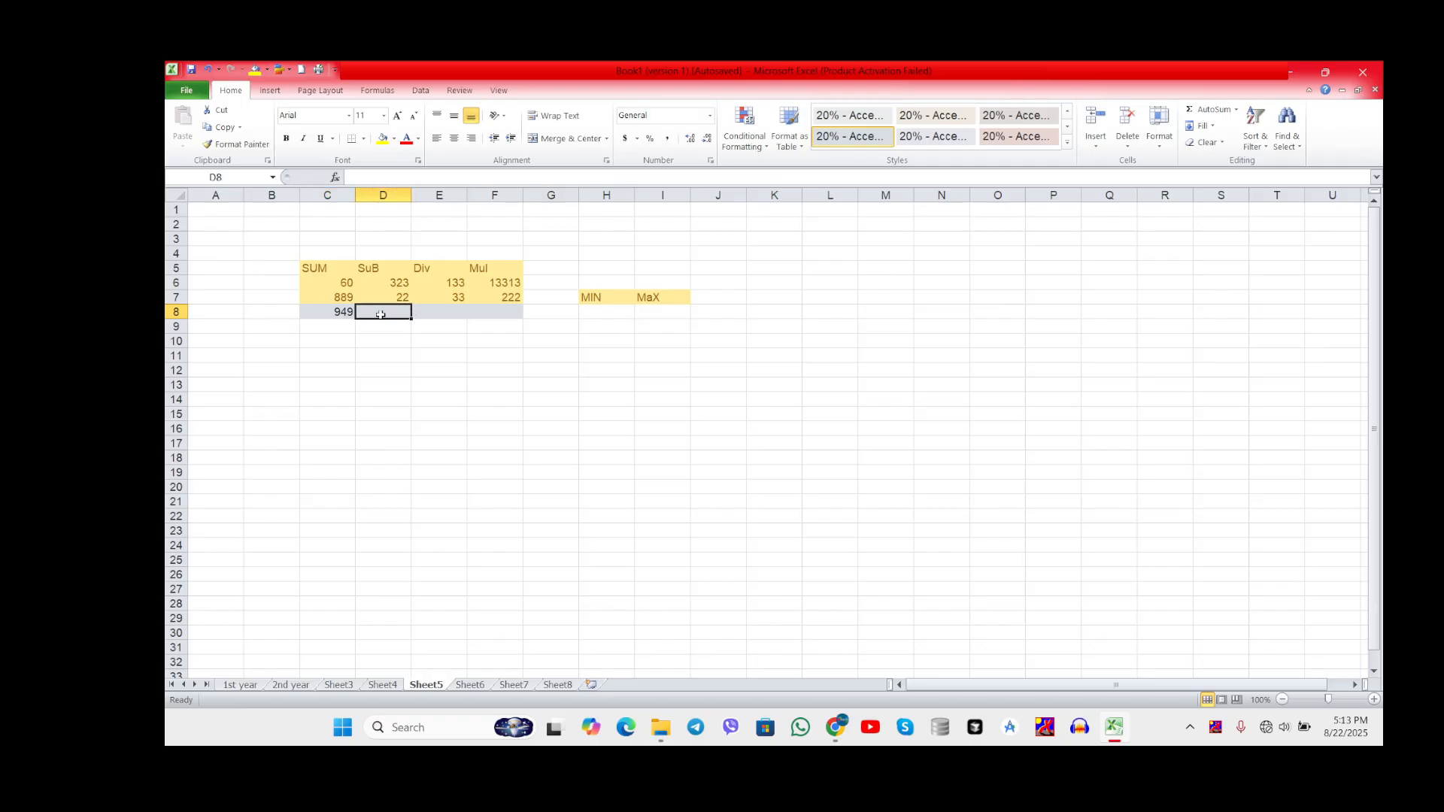
text(=)
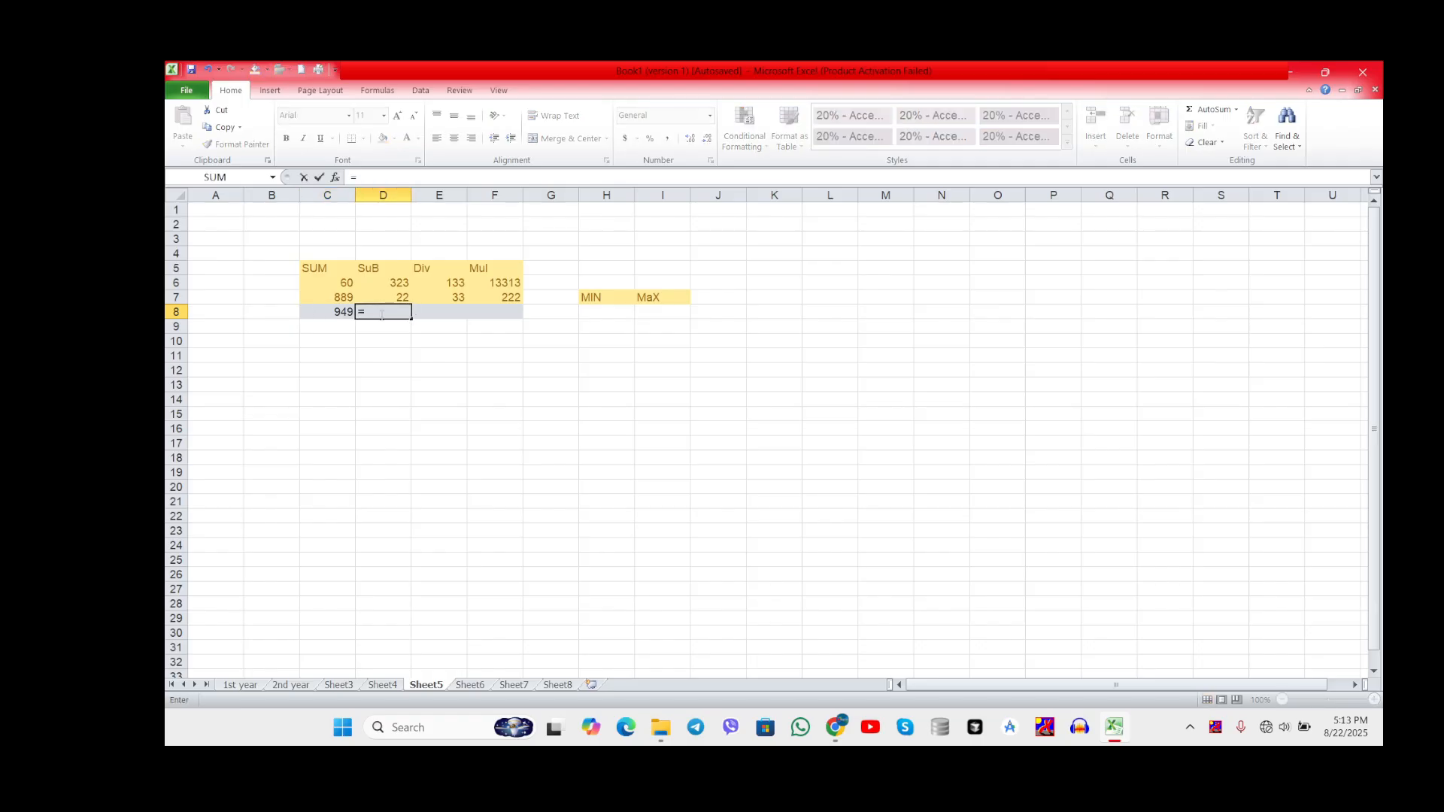
click(336, 178)
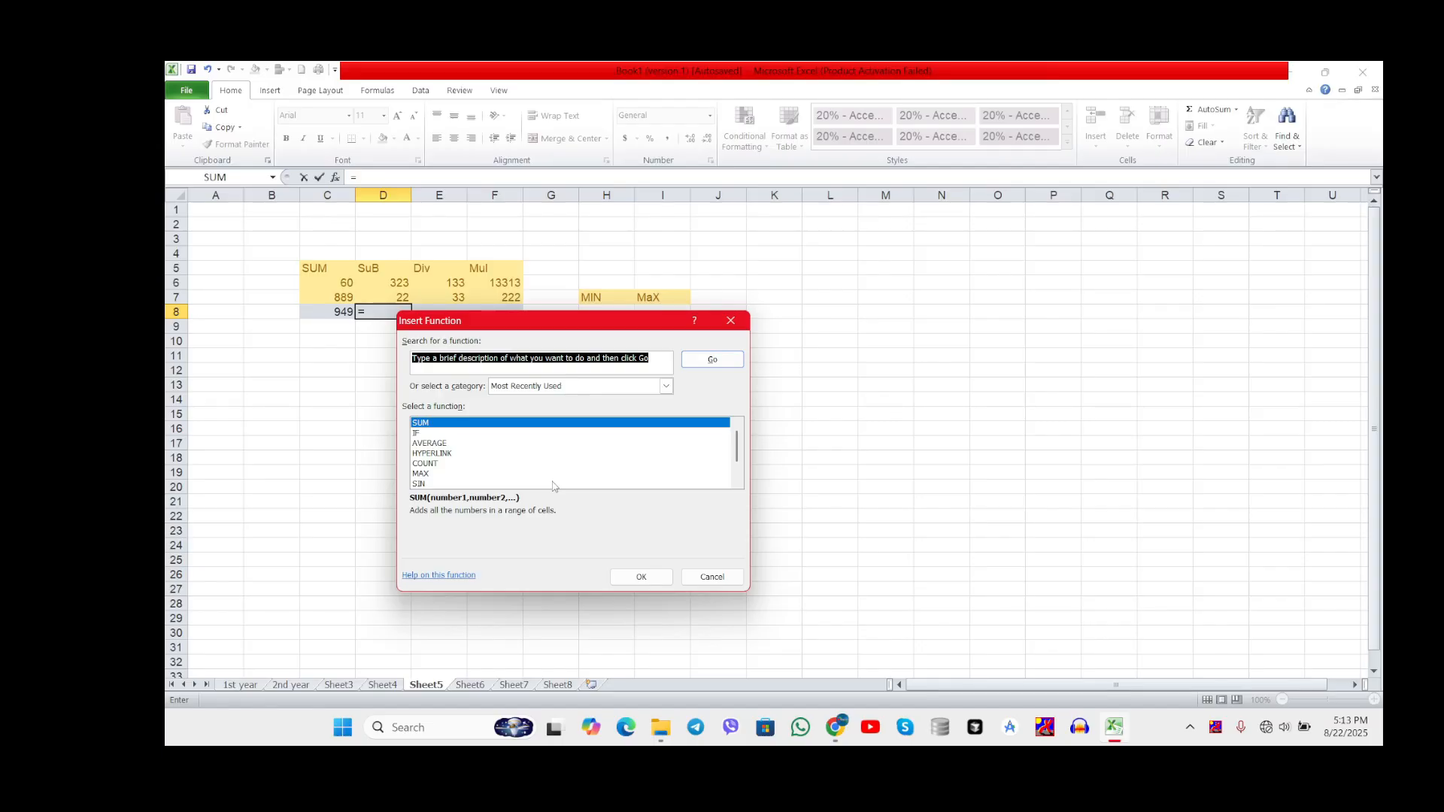
click(472, 456)
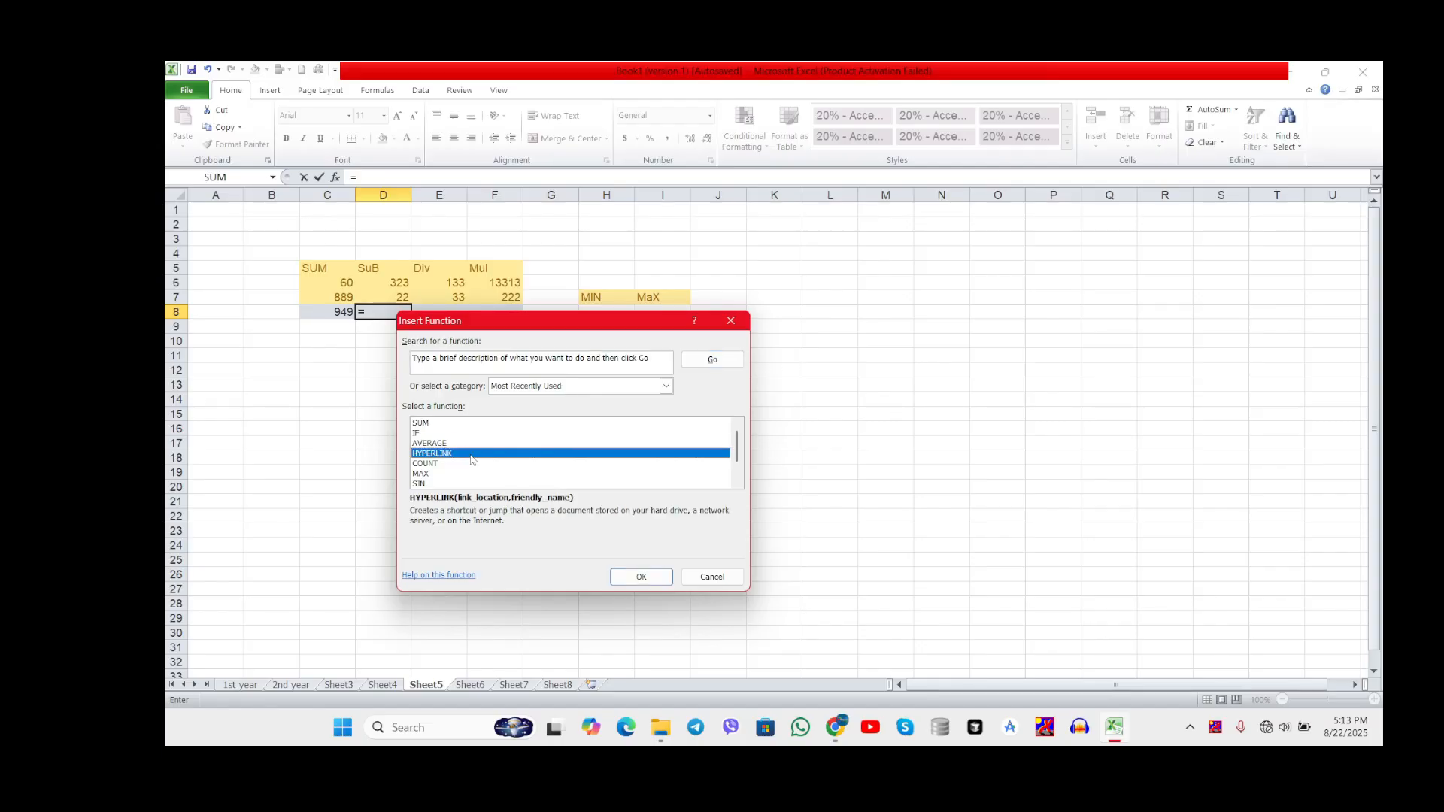
key(Down)
key(Down)
key(Down)
key(Down)
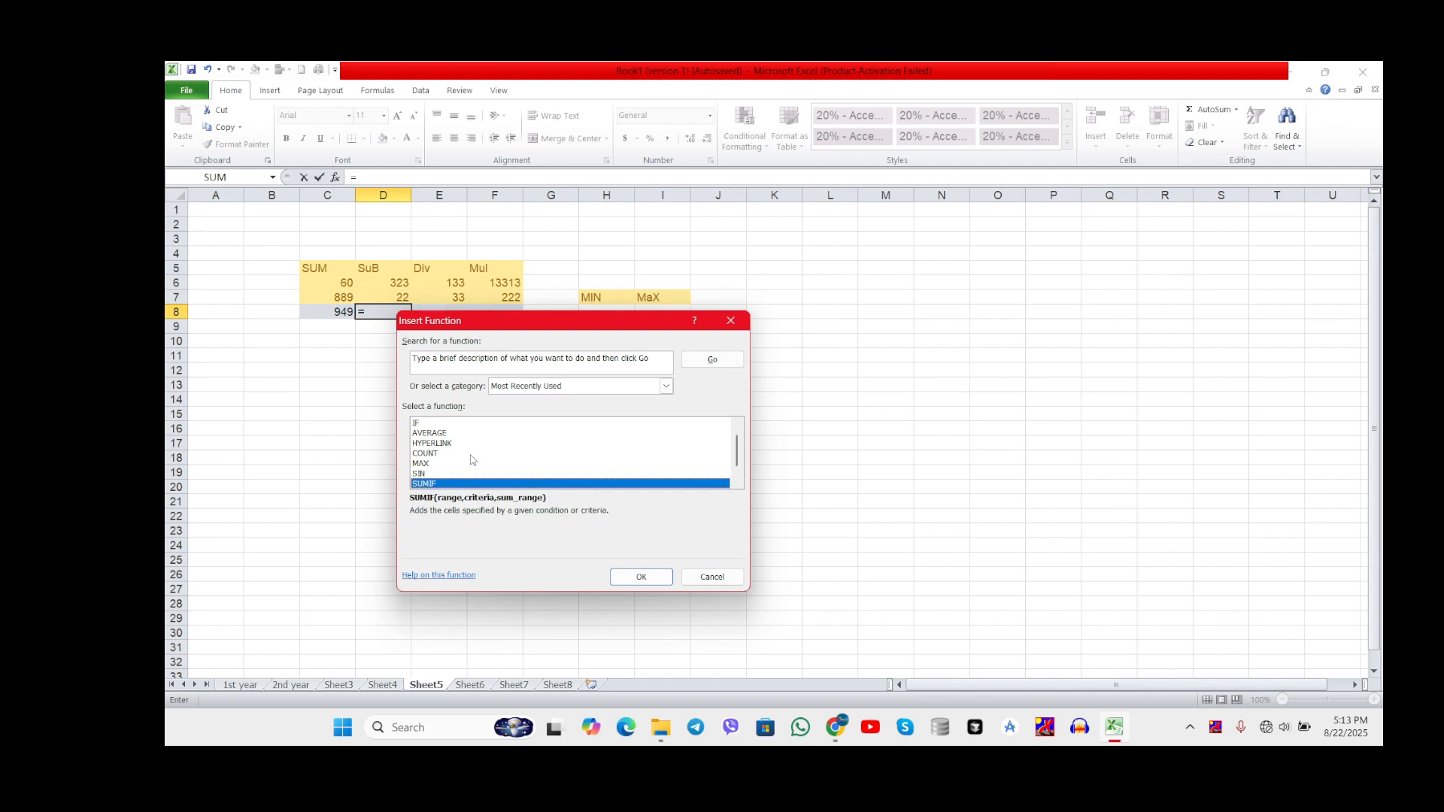
click(711, 579)
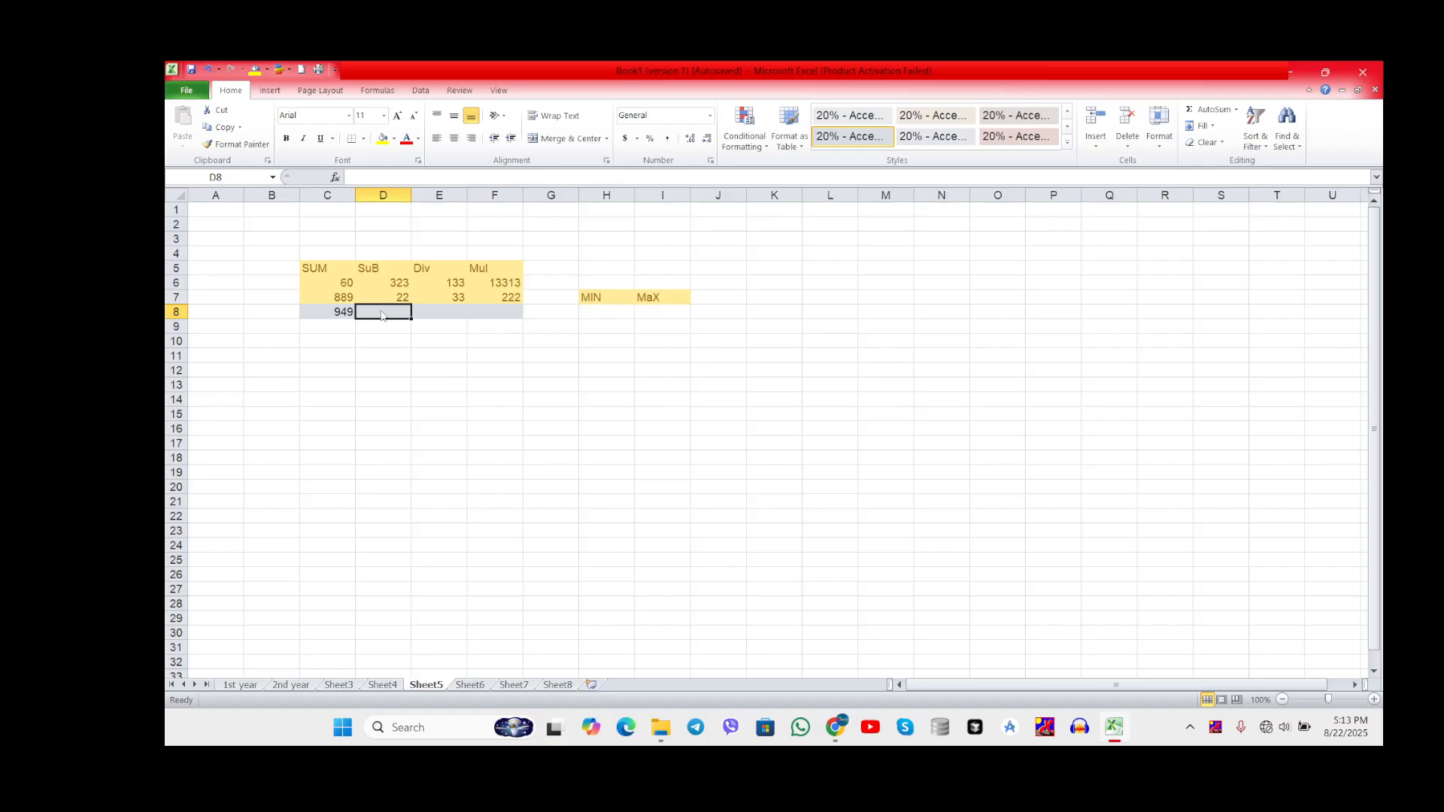
Step: Try starting a subtraction formula with =sub in cell D8, and clear the entry
text(=su)
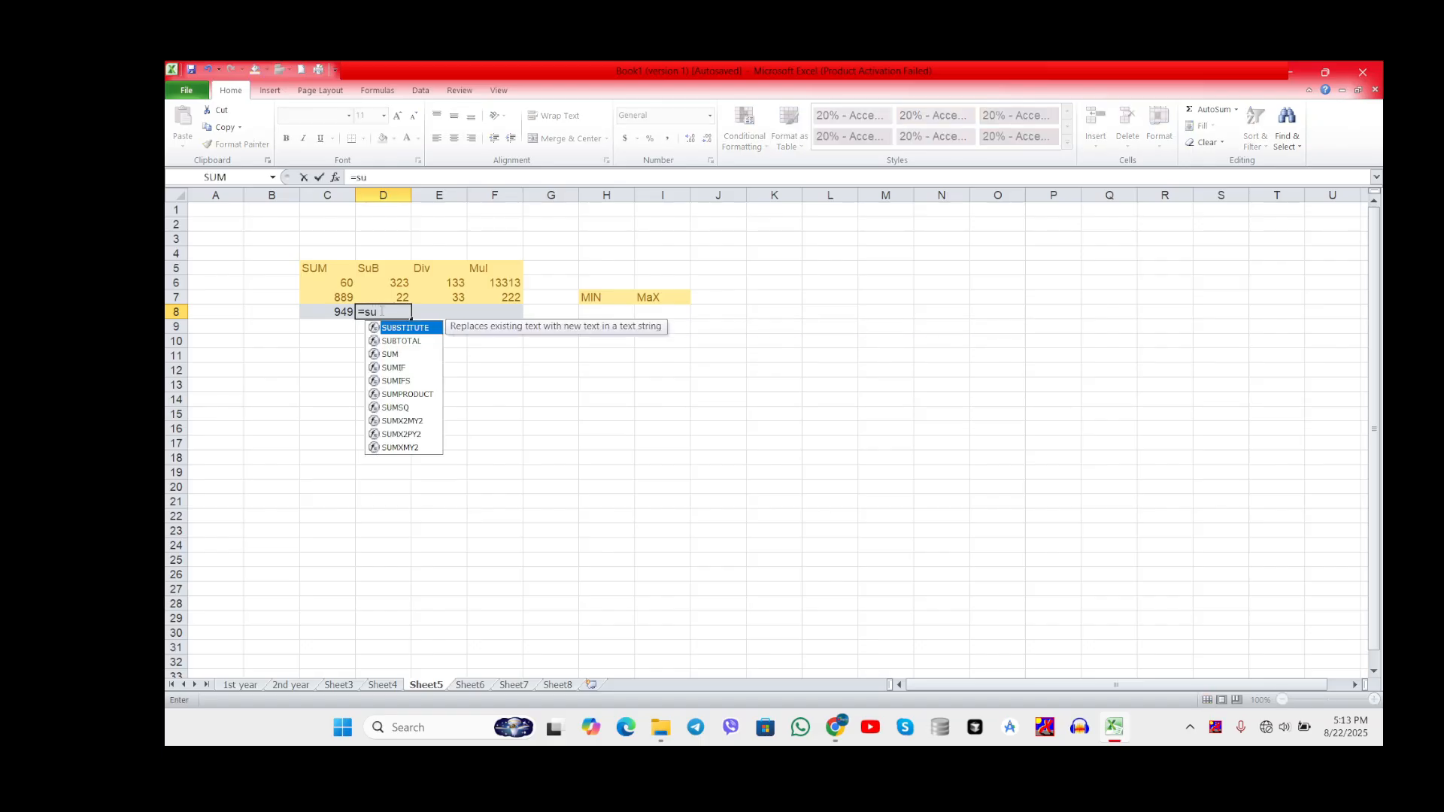
text(b)
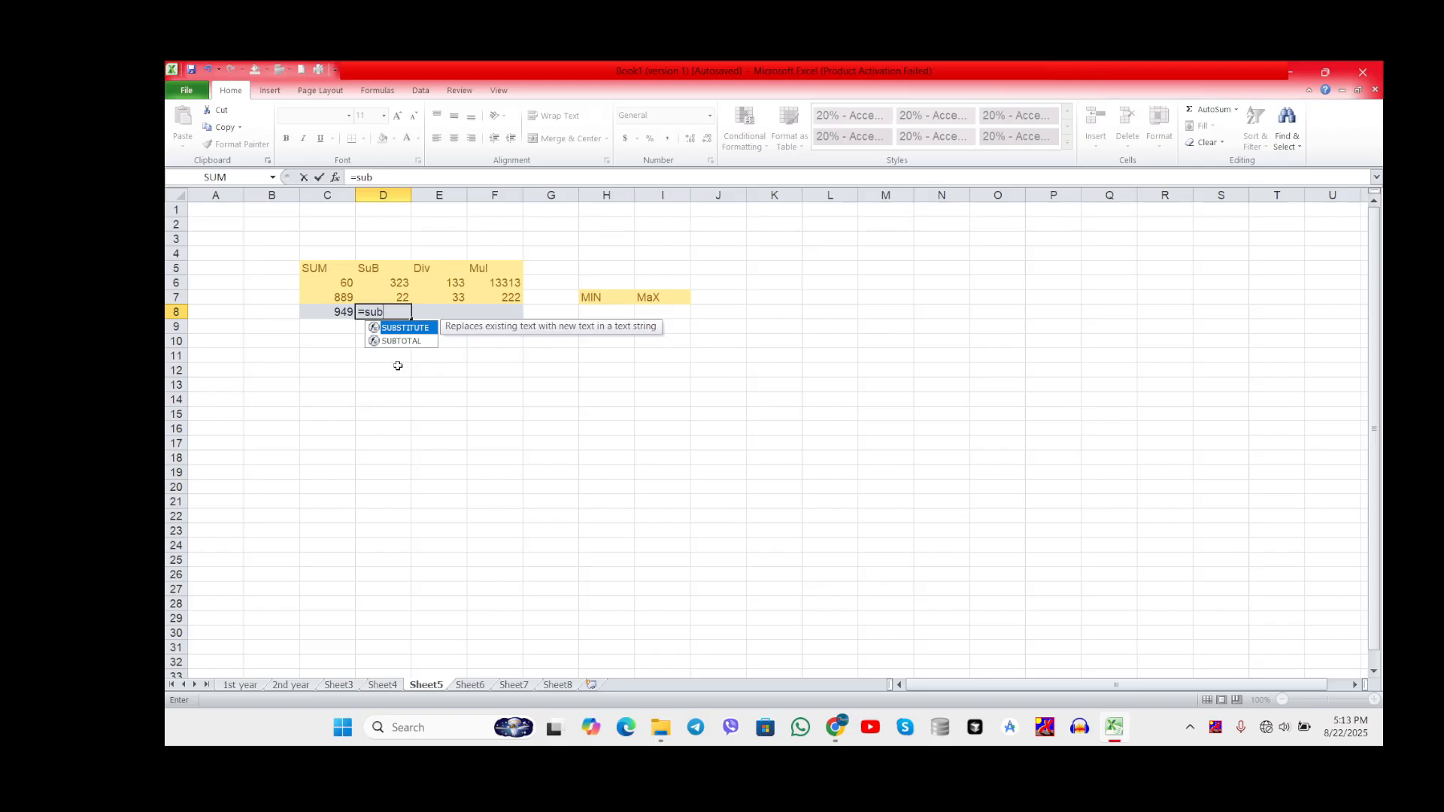
key(BackSpace)
key(BackSpace)
key(BackSpace)
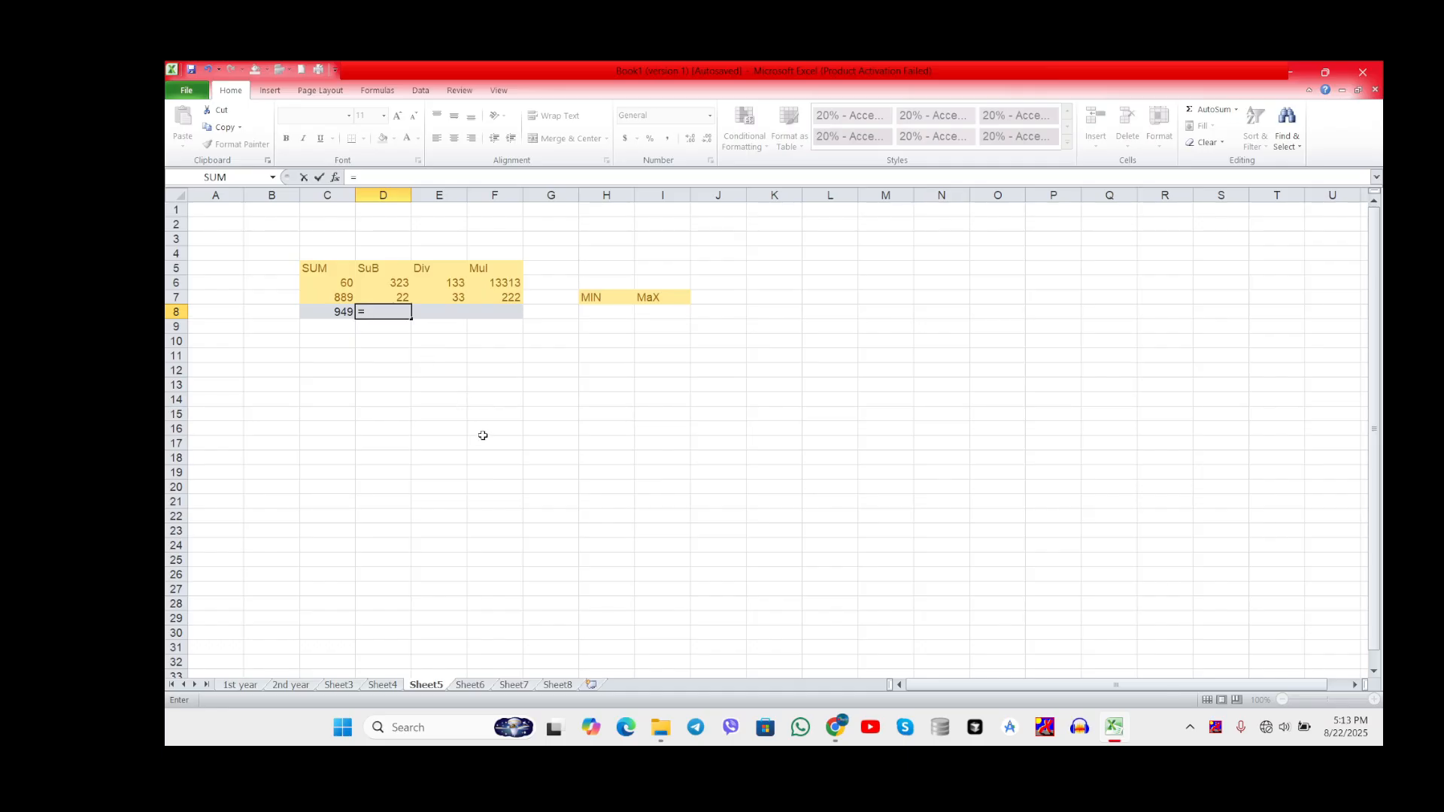
key(BackSpace)
Step: Try starting a division formula with =div in cell E8, and clear the entry
click(443, 316)
text(=)
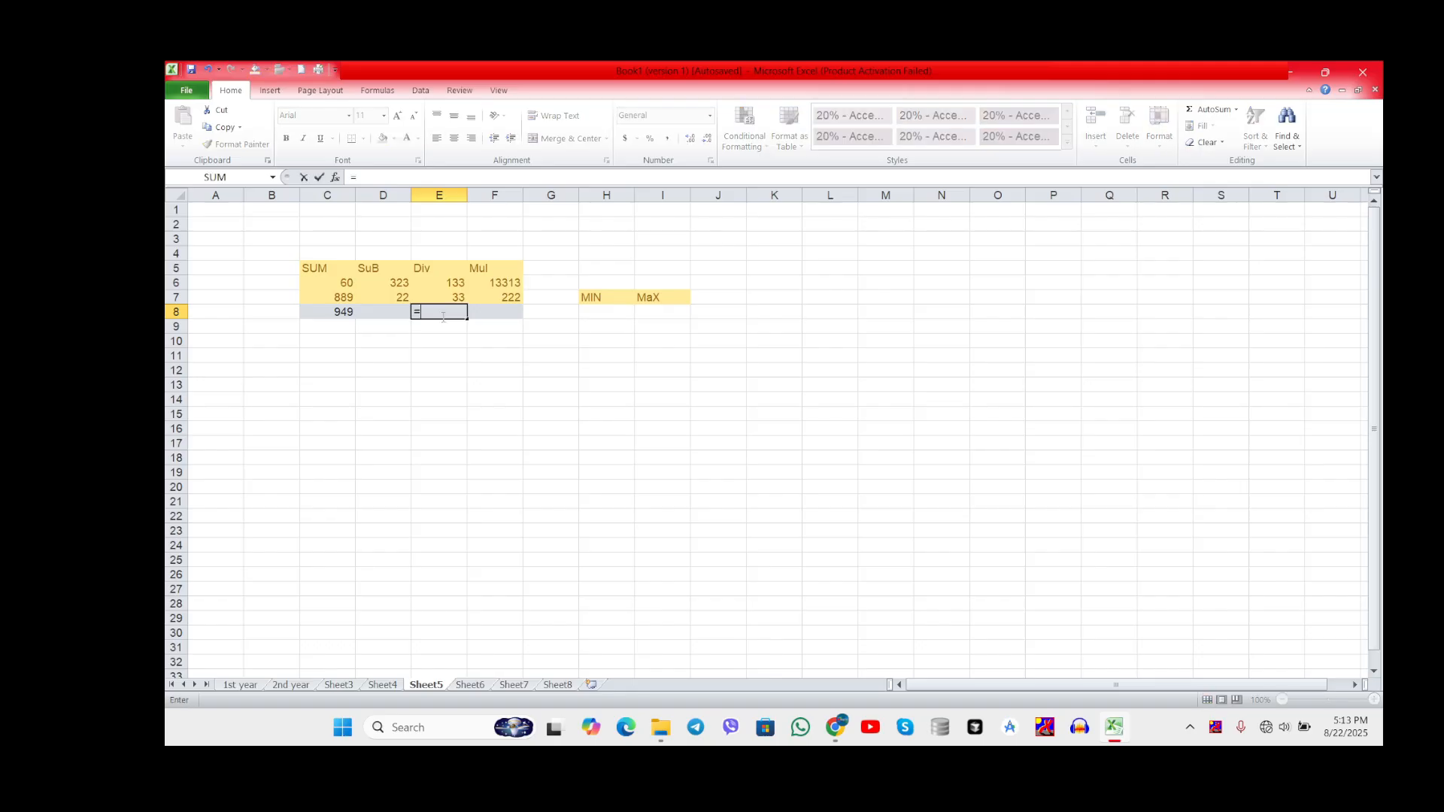
text(div)
key(BackSpace)
key(BackSpace)
key(BackSpace)
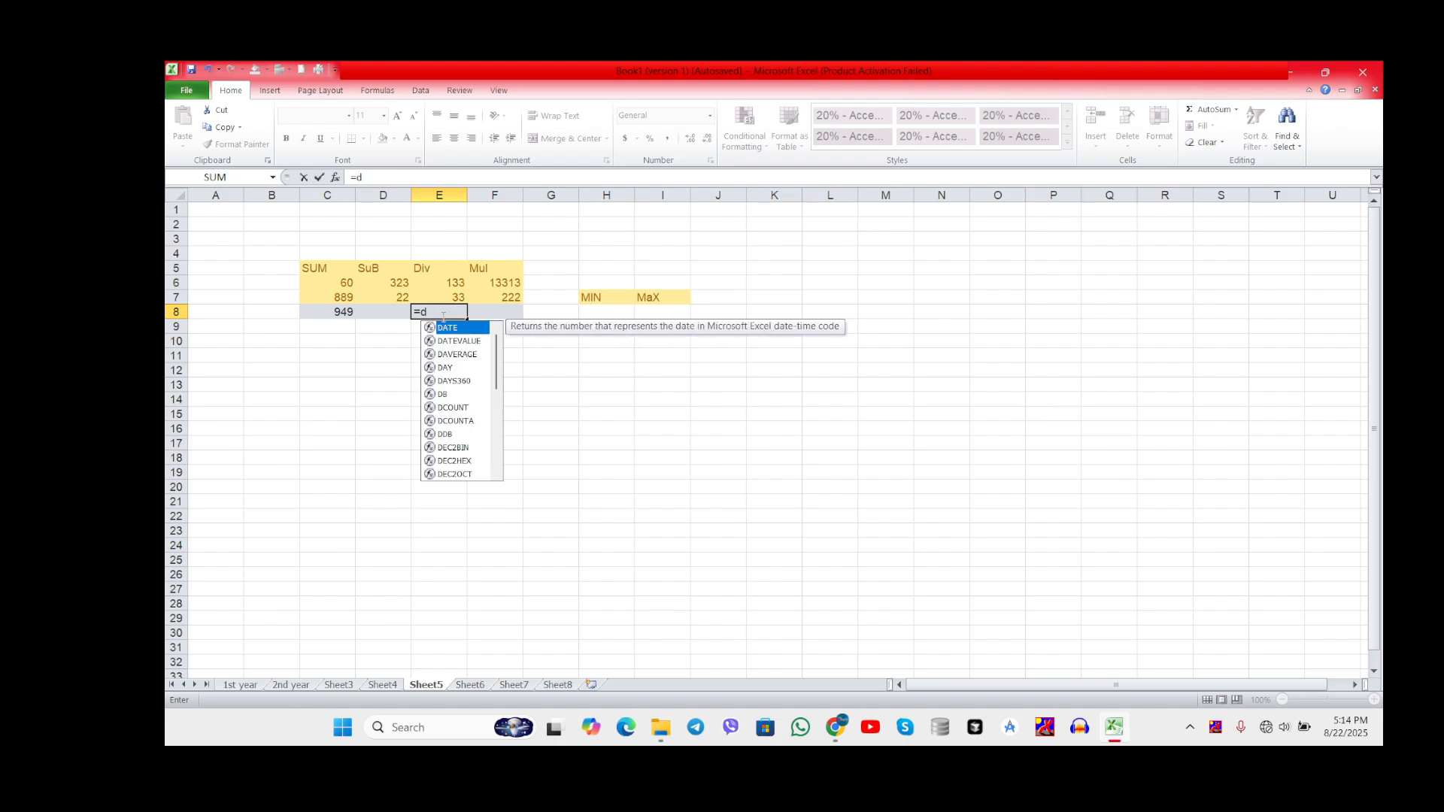
text(iv)
key(BackSpace)
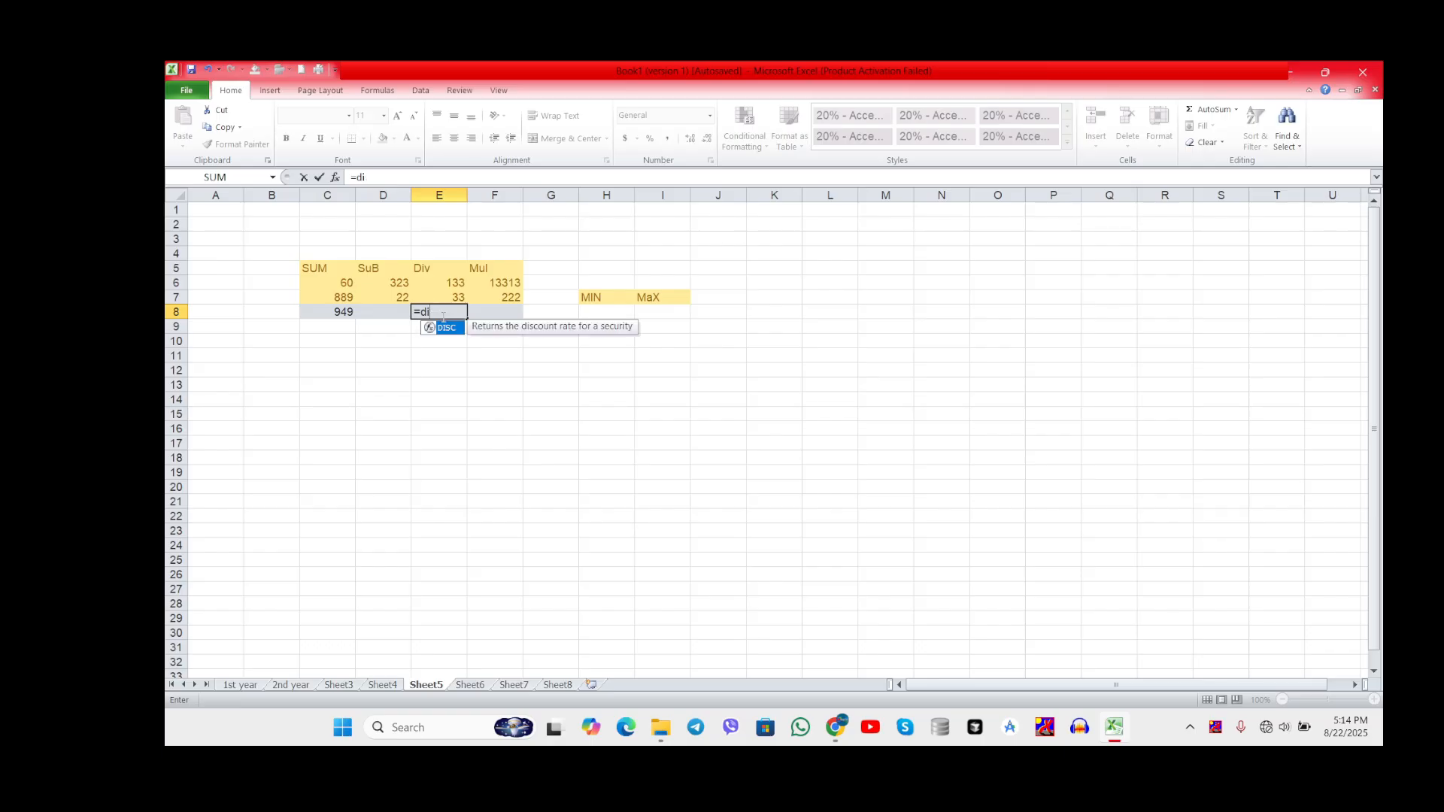
key(BackSpace)
key(BackSpace)
key(BackSpace)
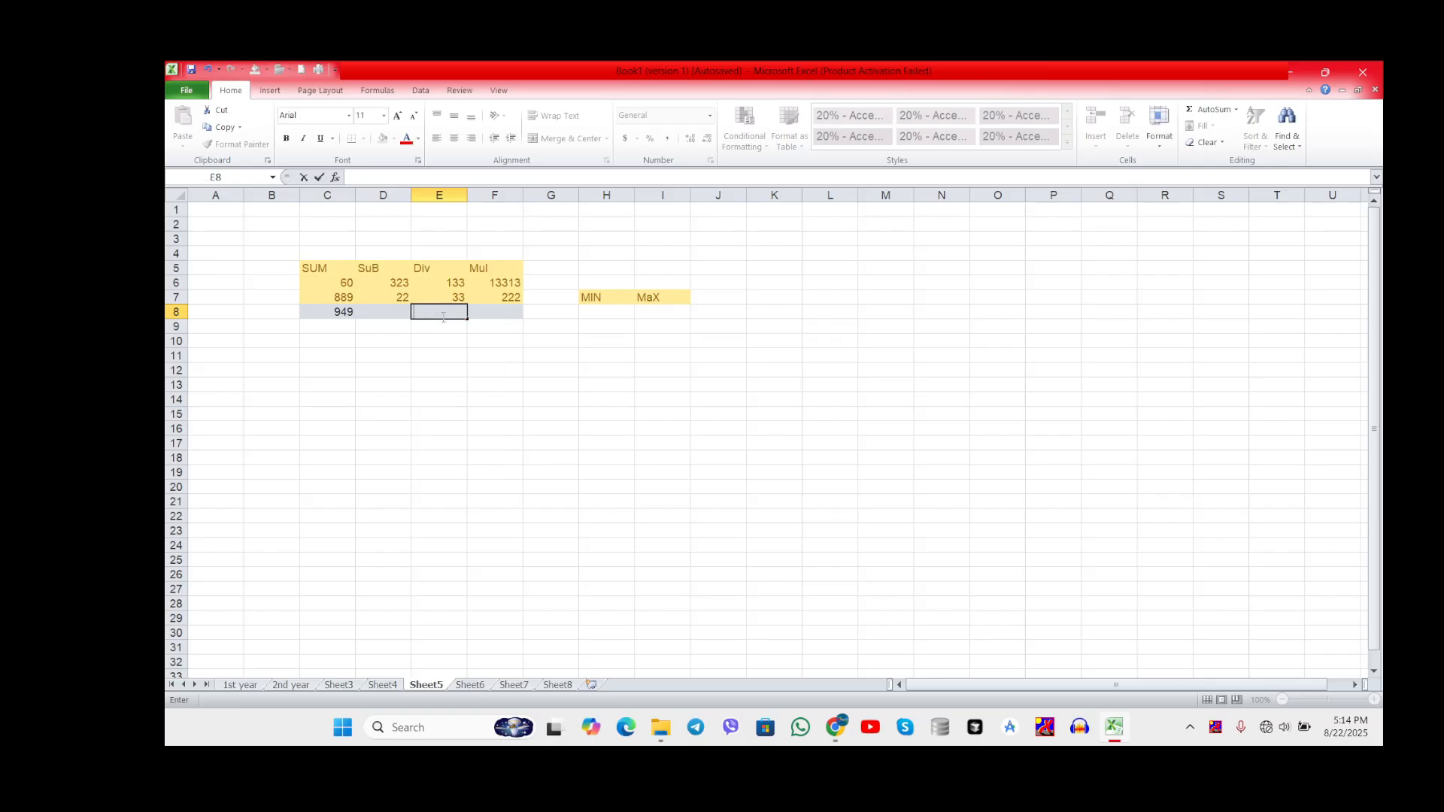
click(488, 312)
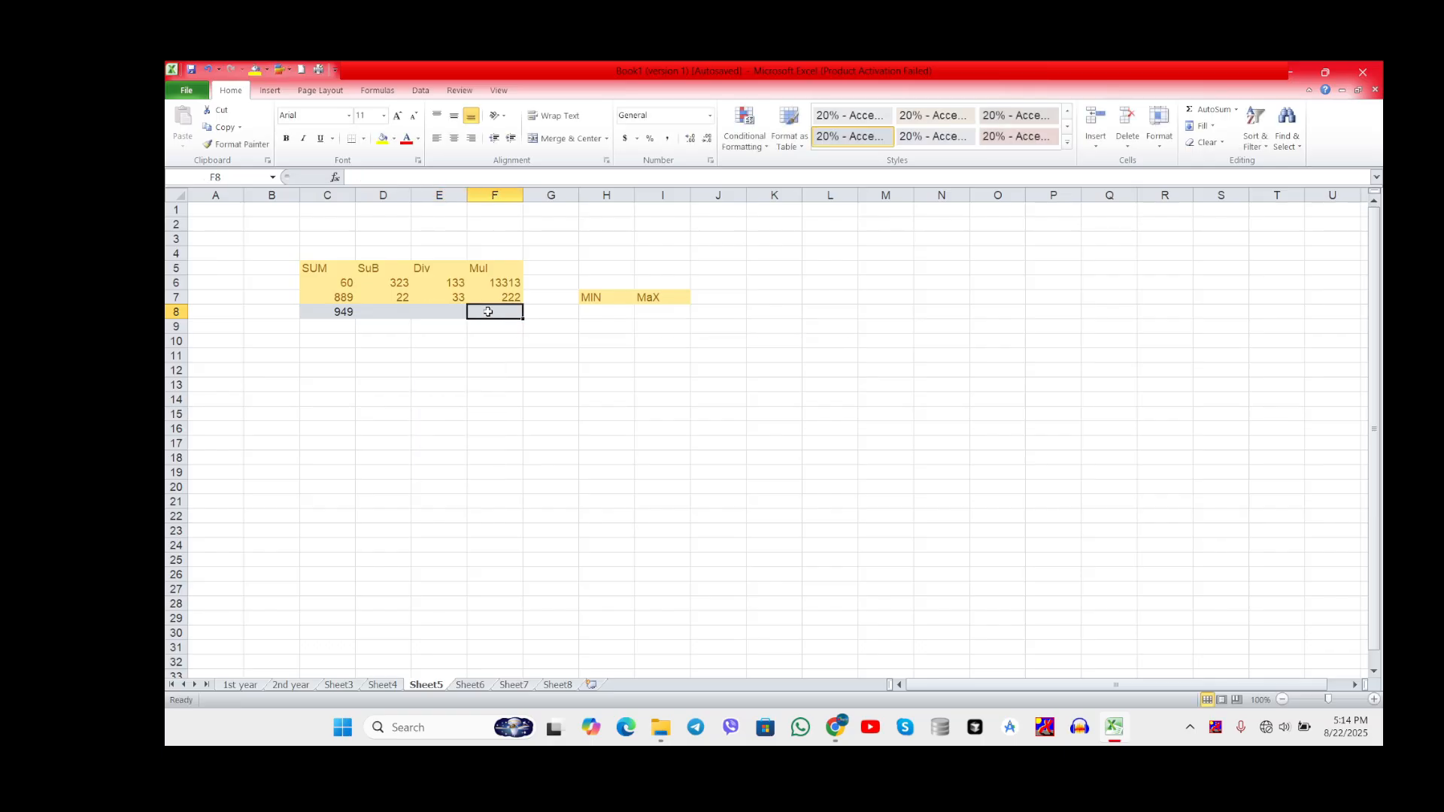
click(466, 370)
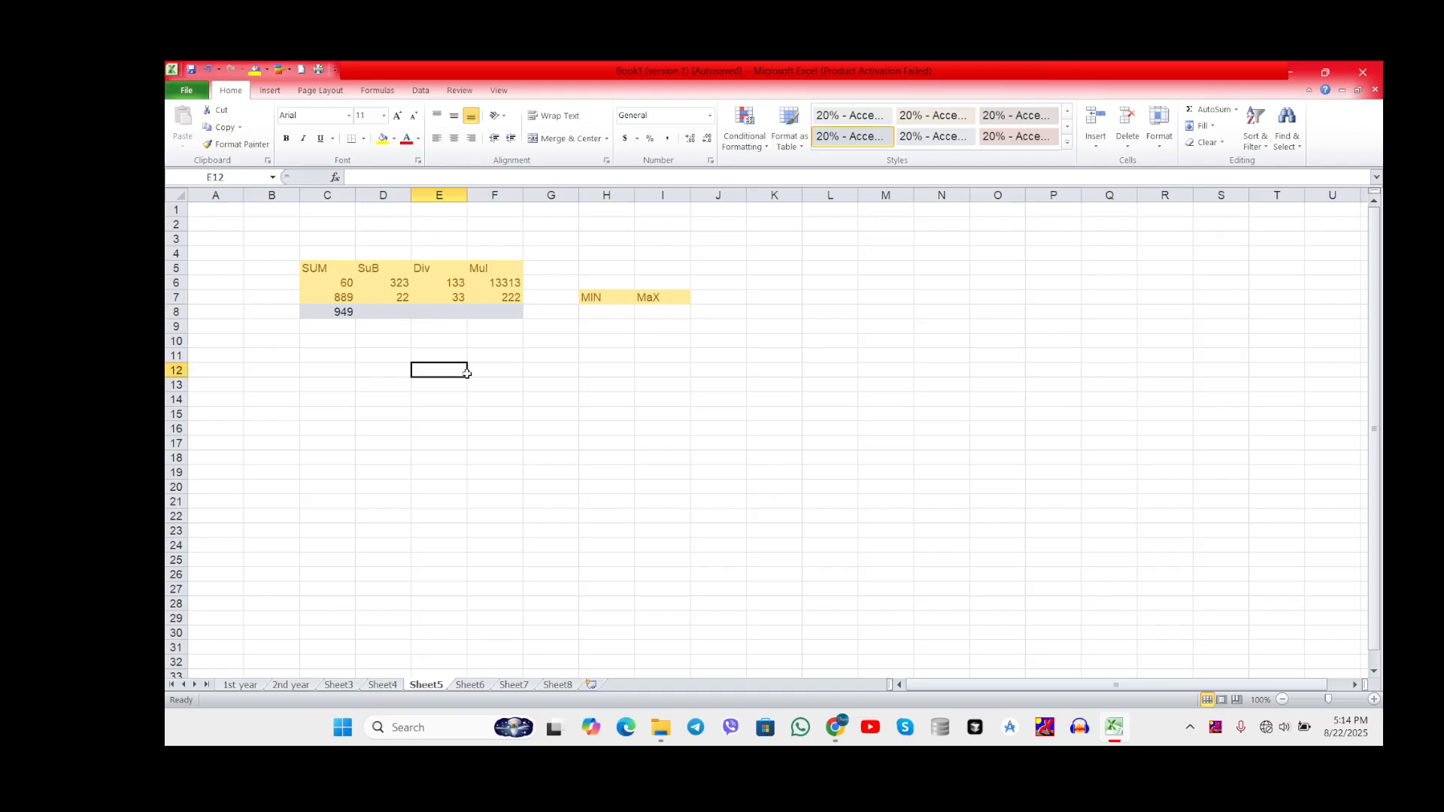
Step: Fill the SUM formula from cell C8 across row 8 to the Mul column's cell F8
click(346, 312)
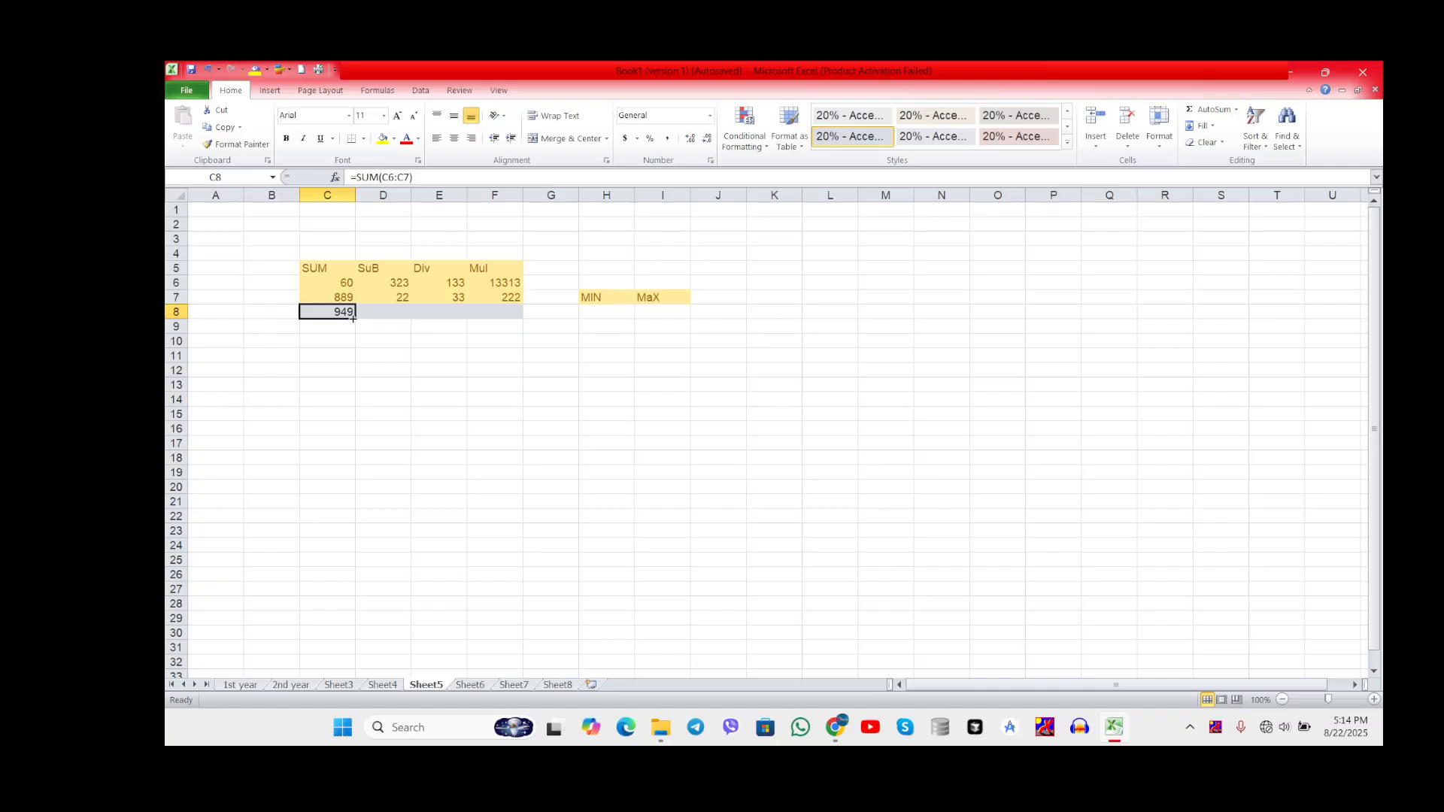
drag(356, 318, 520, 320)
click(458, 347)
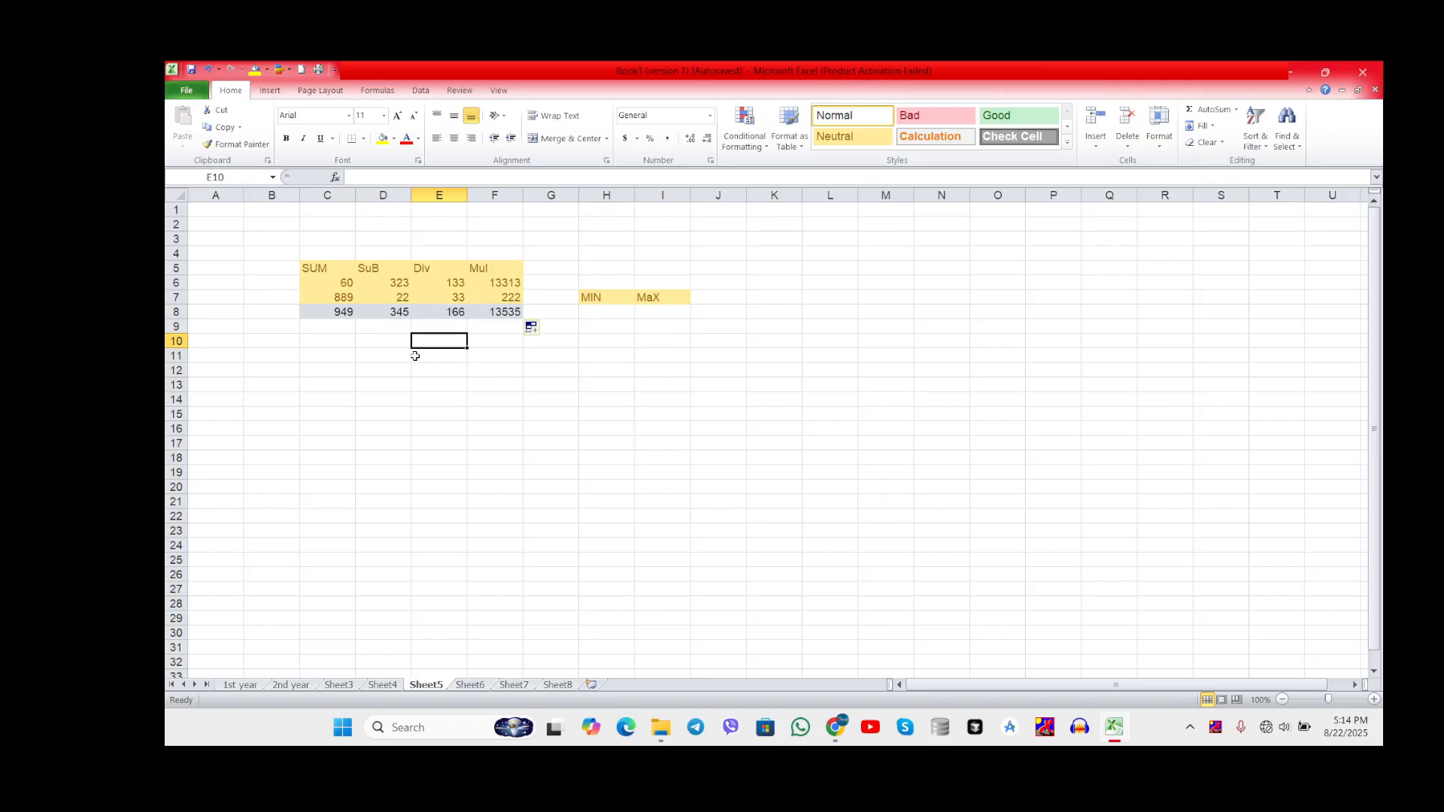
Step: Start a formula in cell H8 under MIN and list the functions of the All category in the Insert Function dialog
click(604, 309)
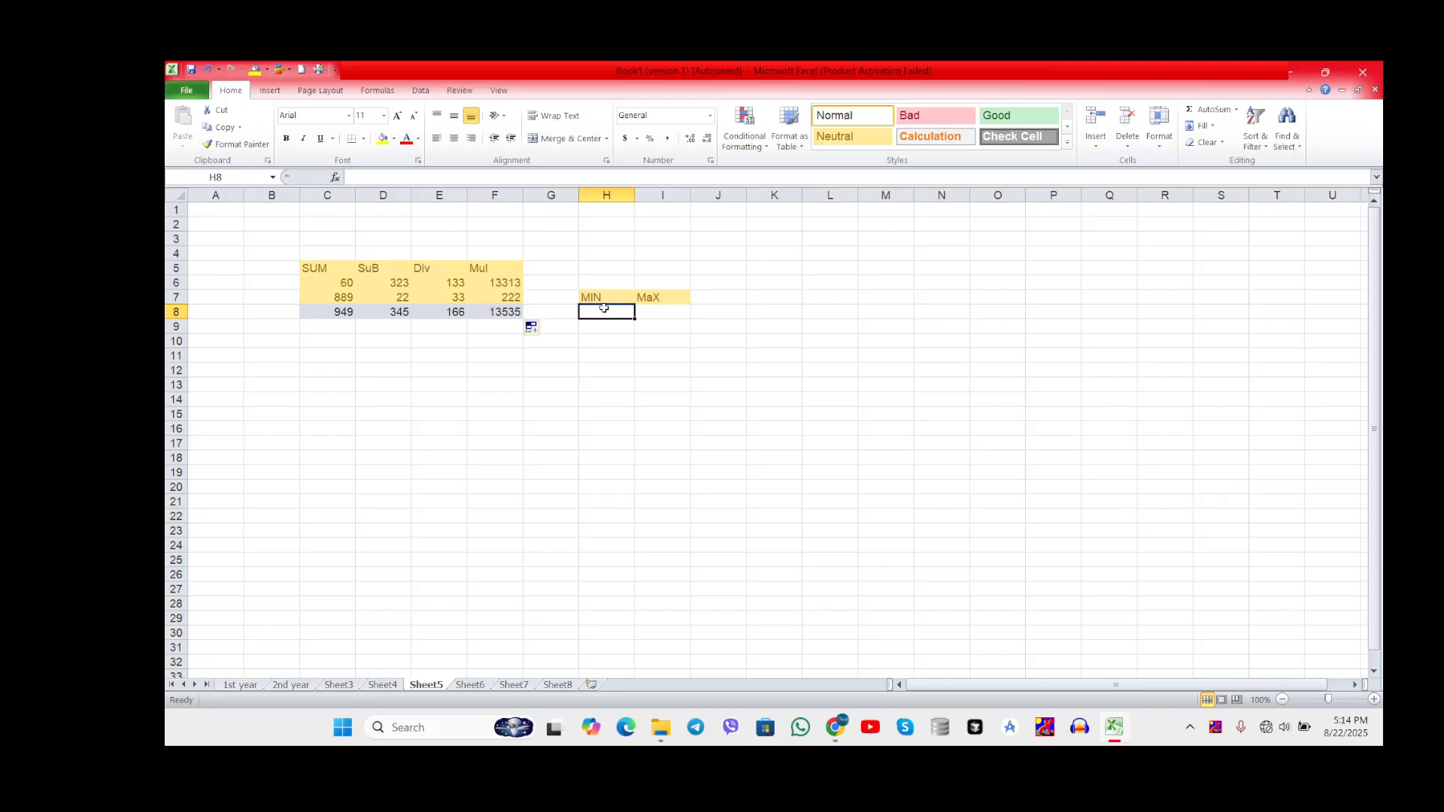
text(=)
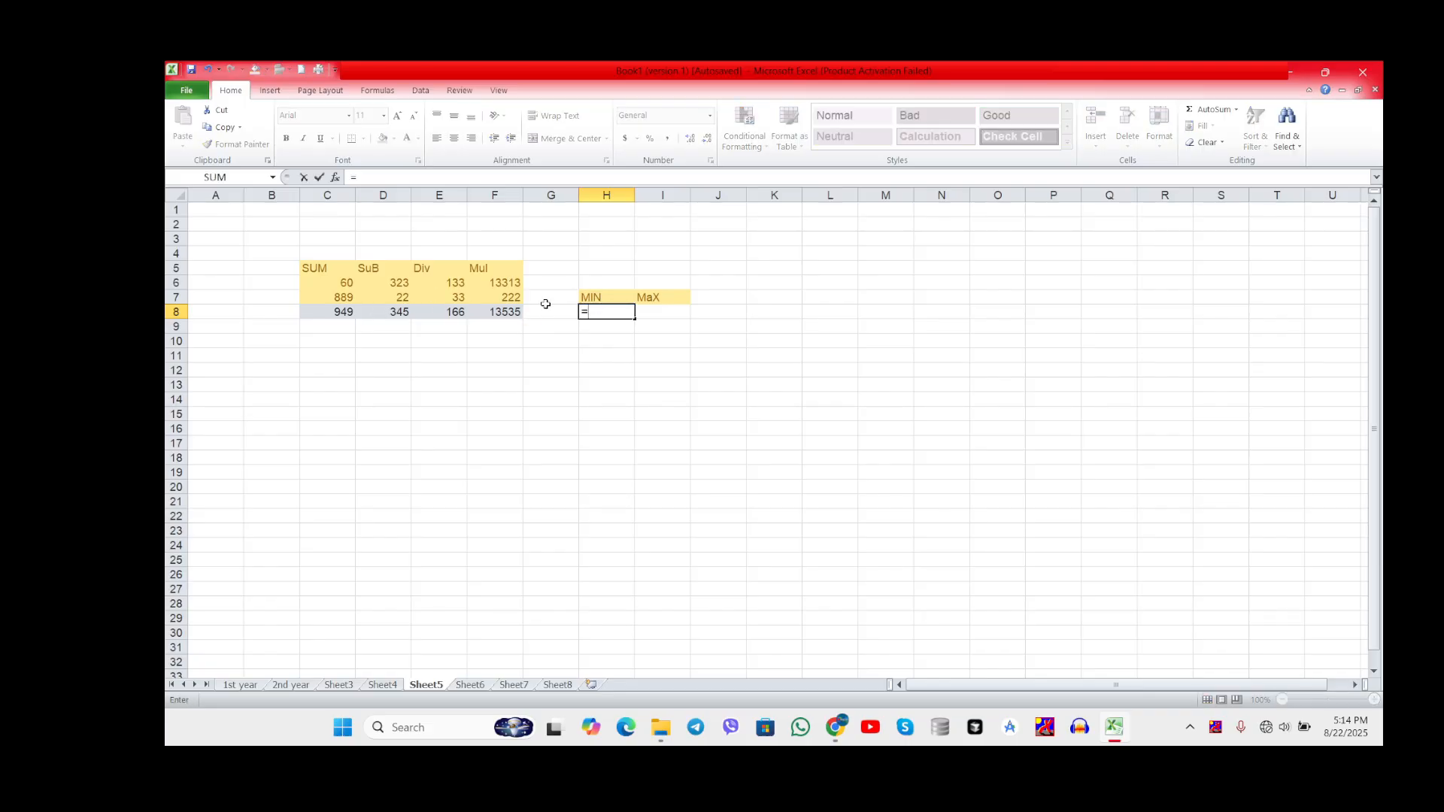
click(336, 177)
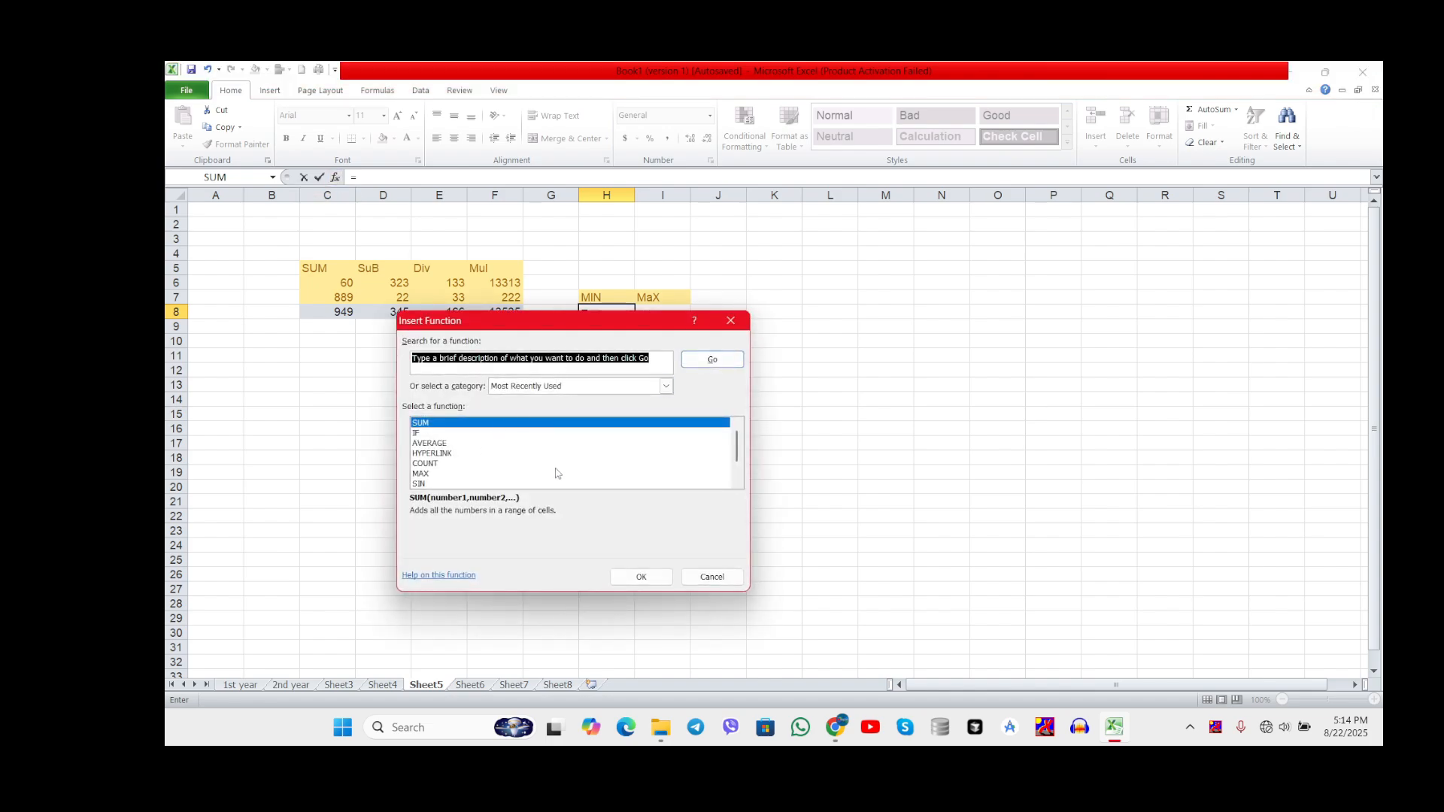
click(738, 483)
click(737, 483)
click(737, 483)
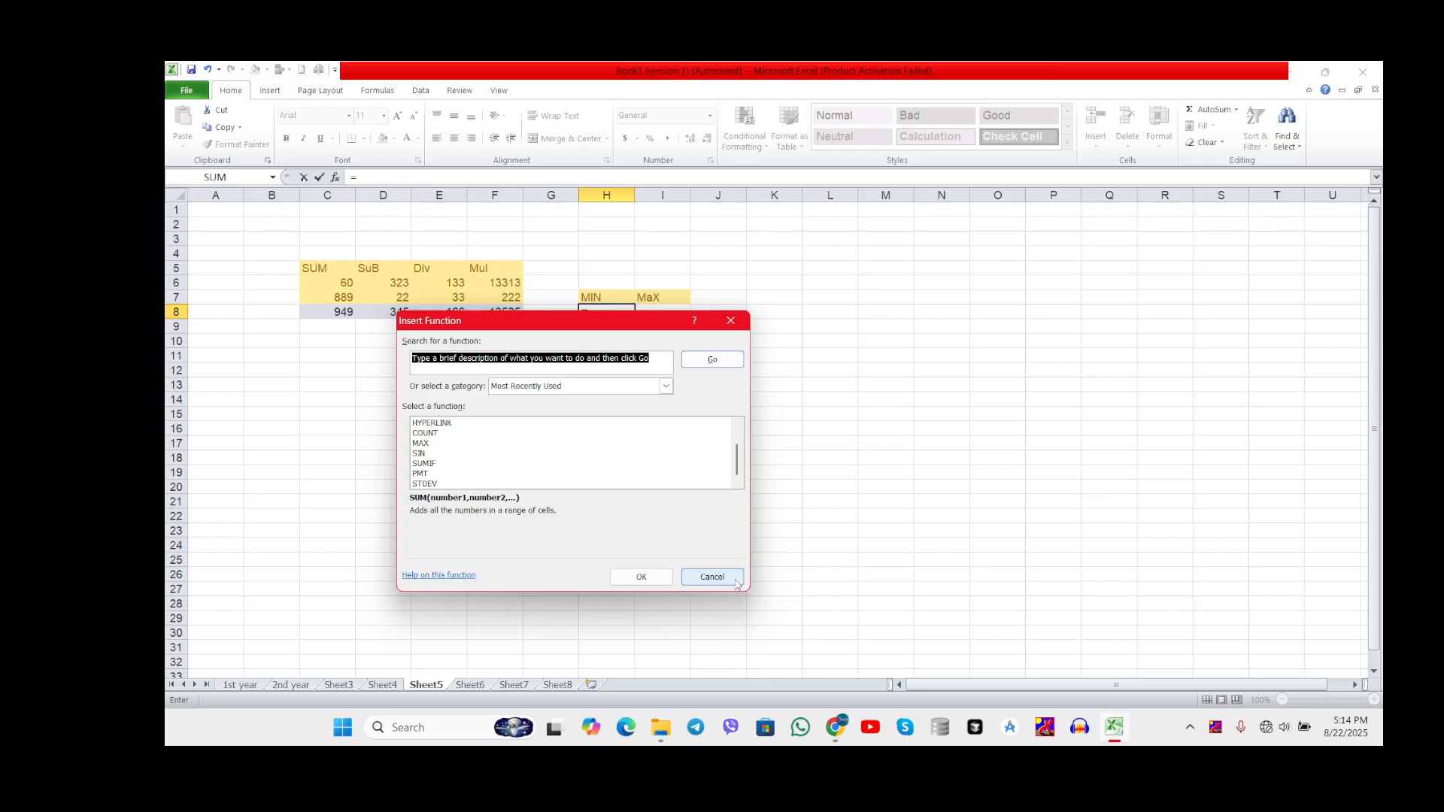
click(585, 386)
click(564, 409)
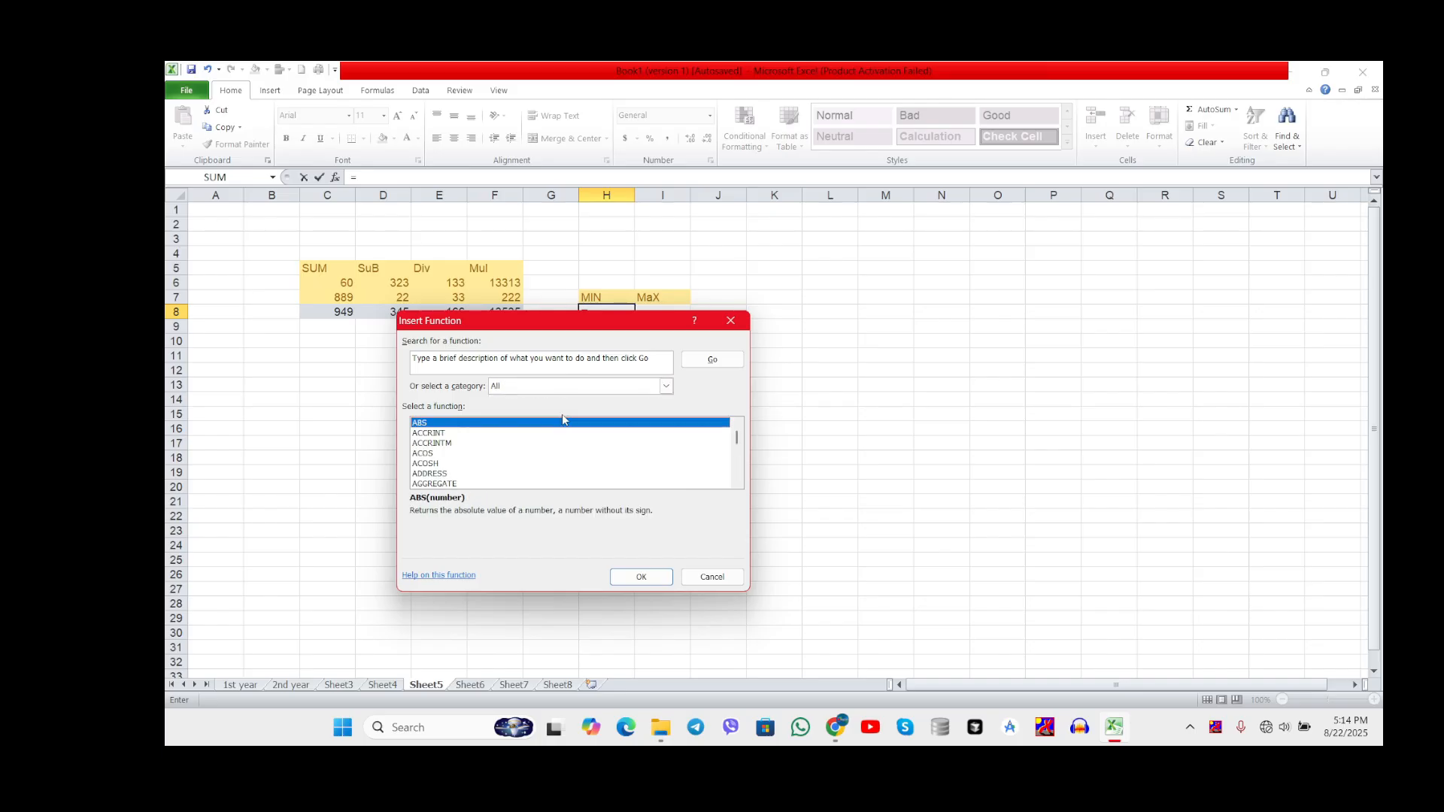
Step: Choose the MIN function from the full function list for cell H8
click(536, 454)
key(m)
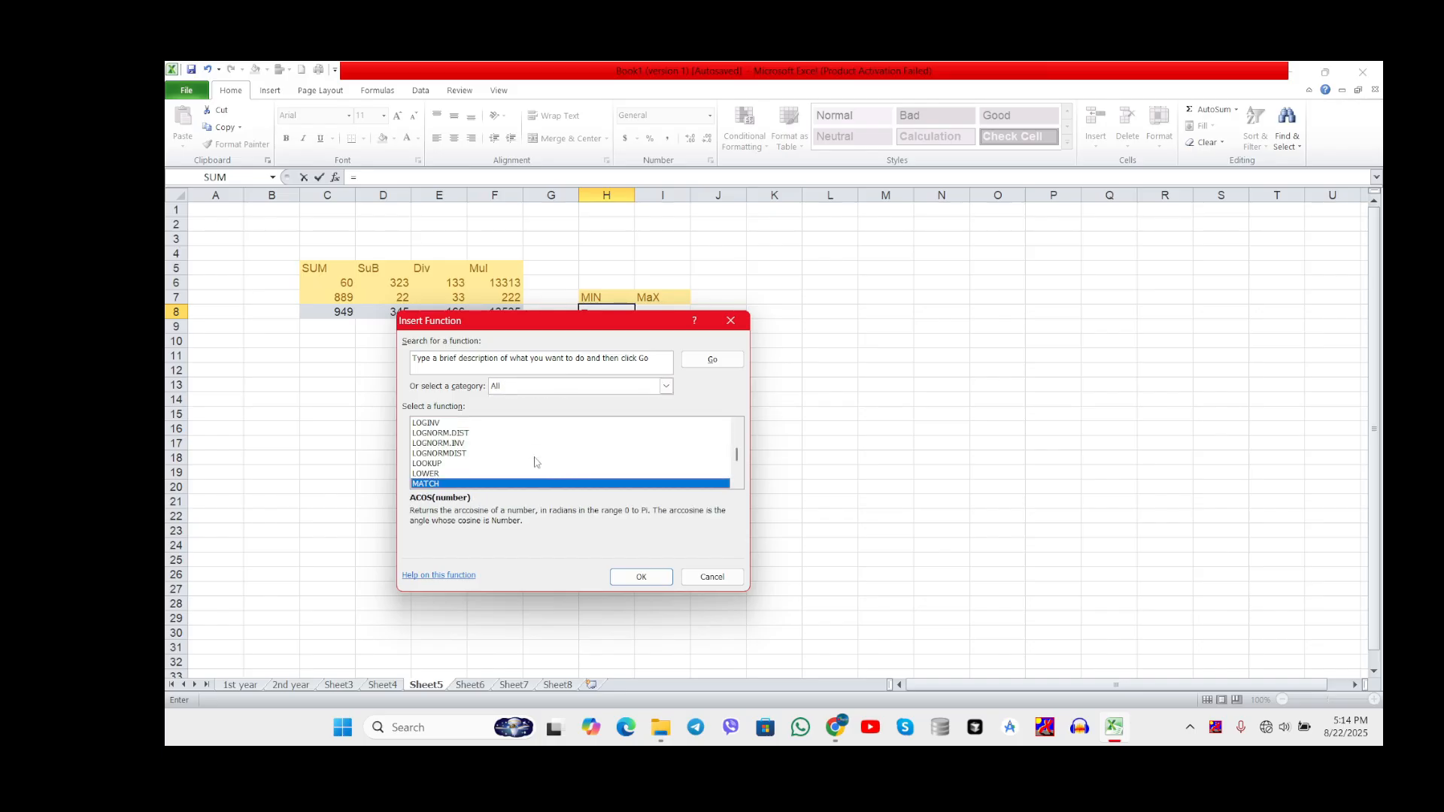
key(i)
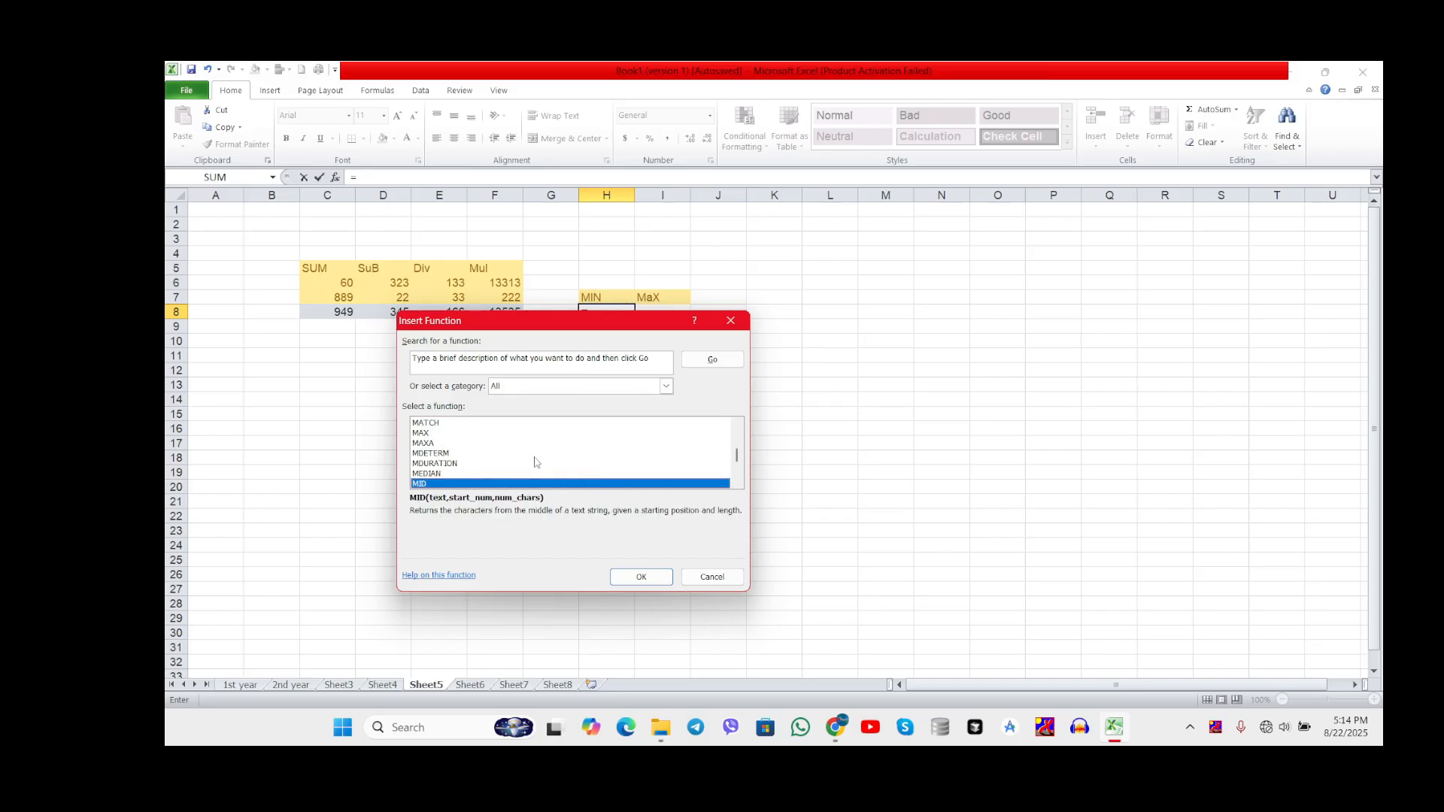
click(736, 482)
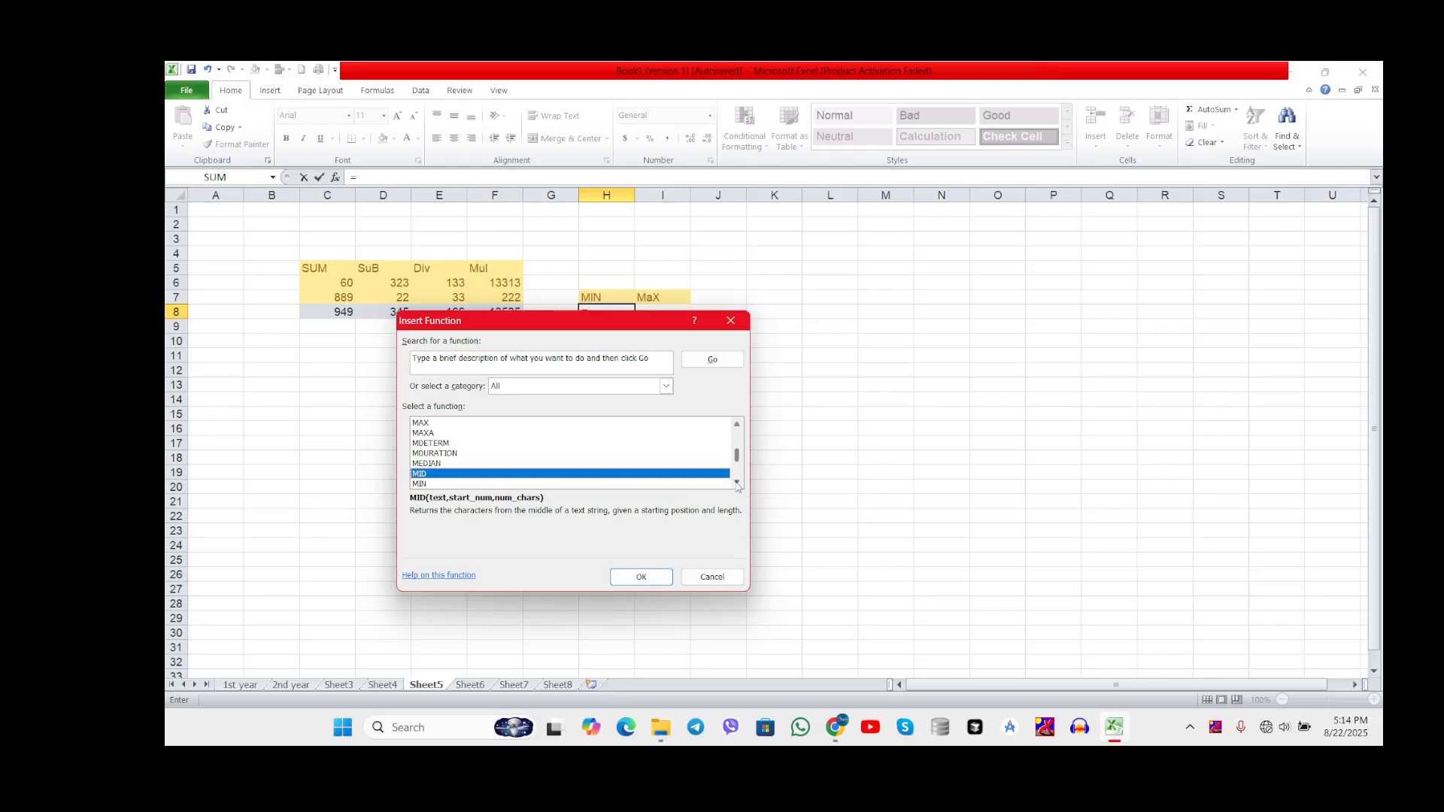
click(736, 483)
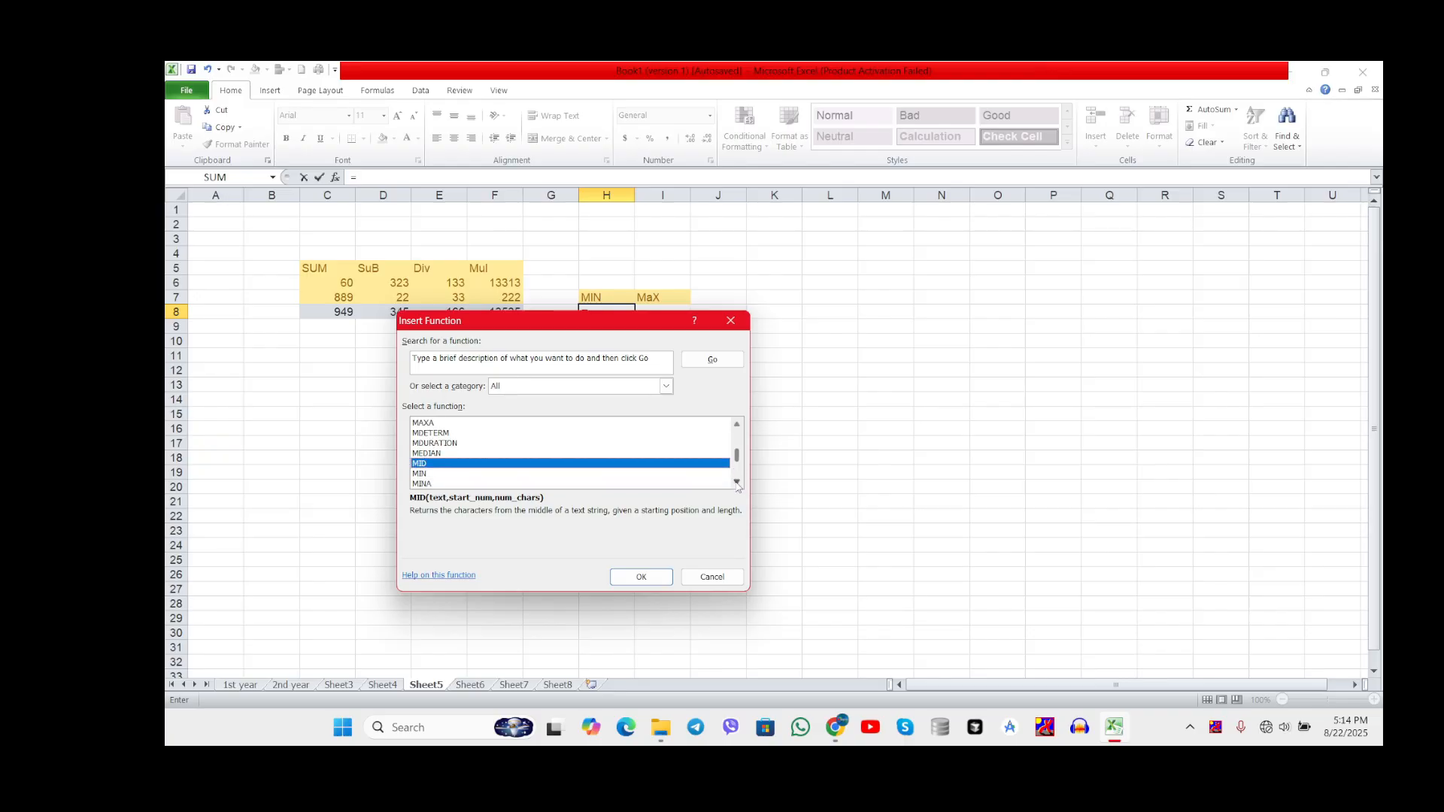
click(428, 473)
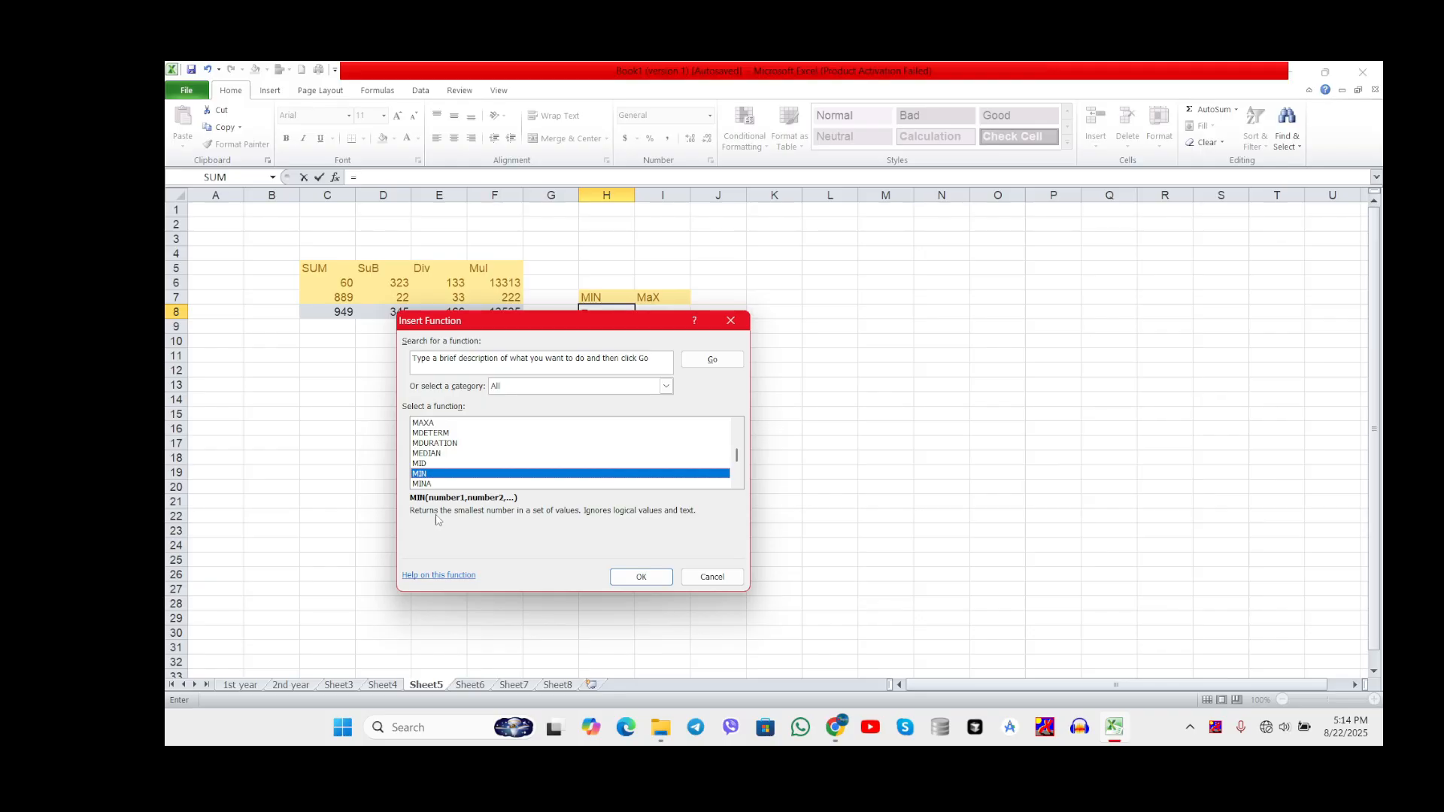
click(641, 577)
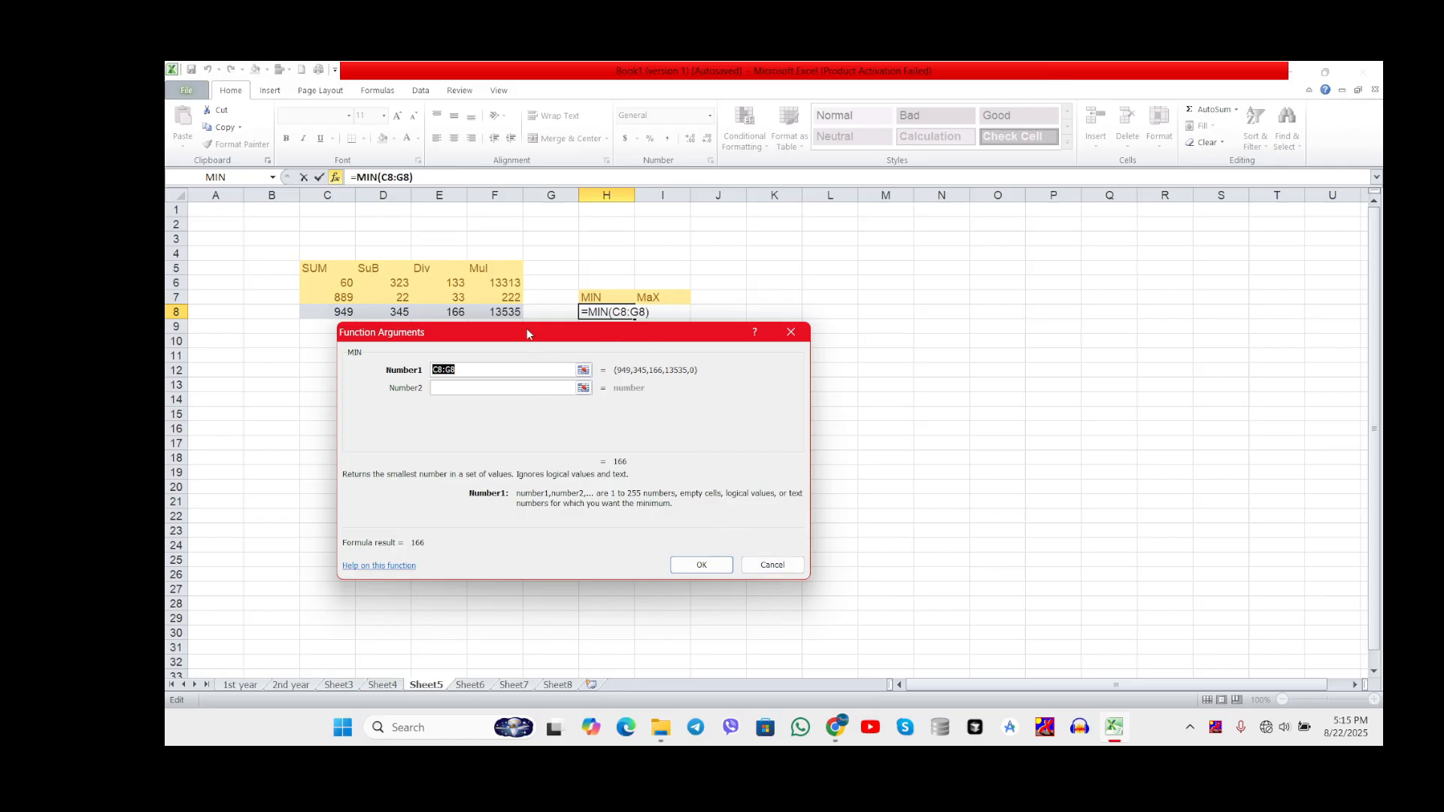
Step: Set the MIN function's Number1 argument to C8:F8 and insert the formula into cell H8
drag(526, 333, 549, 382)
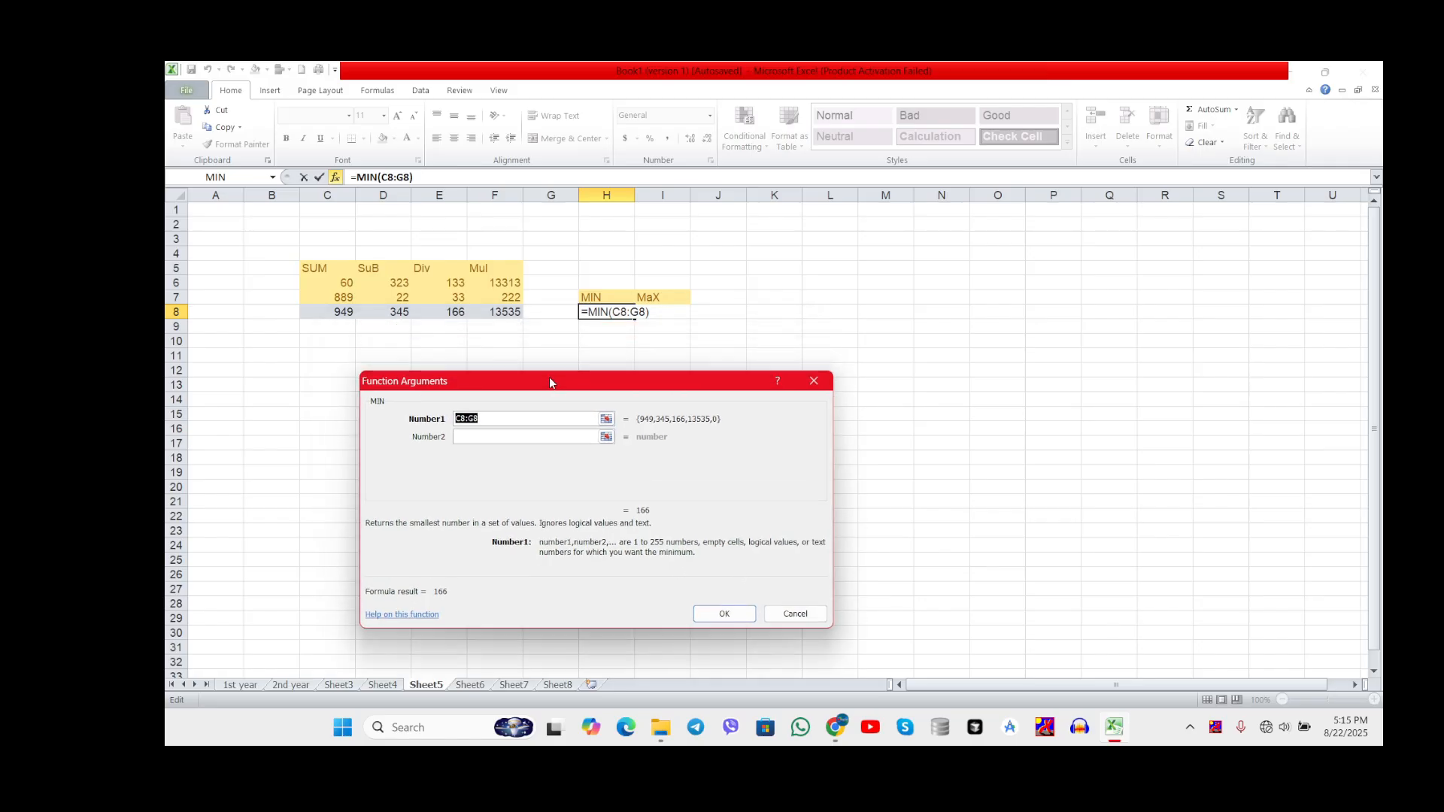
click(500, 309)
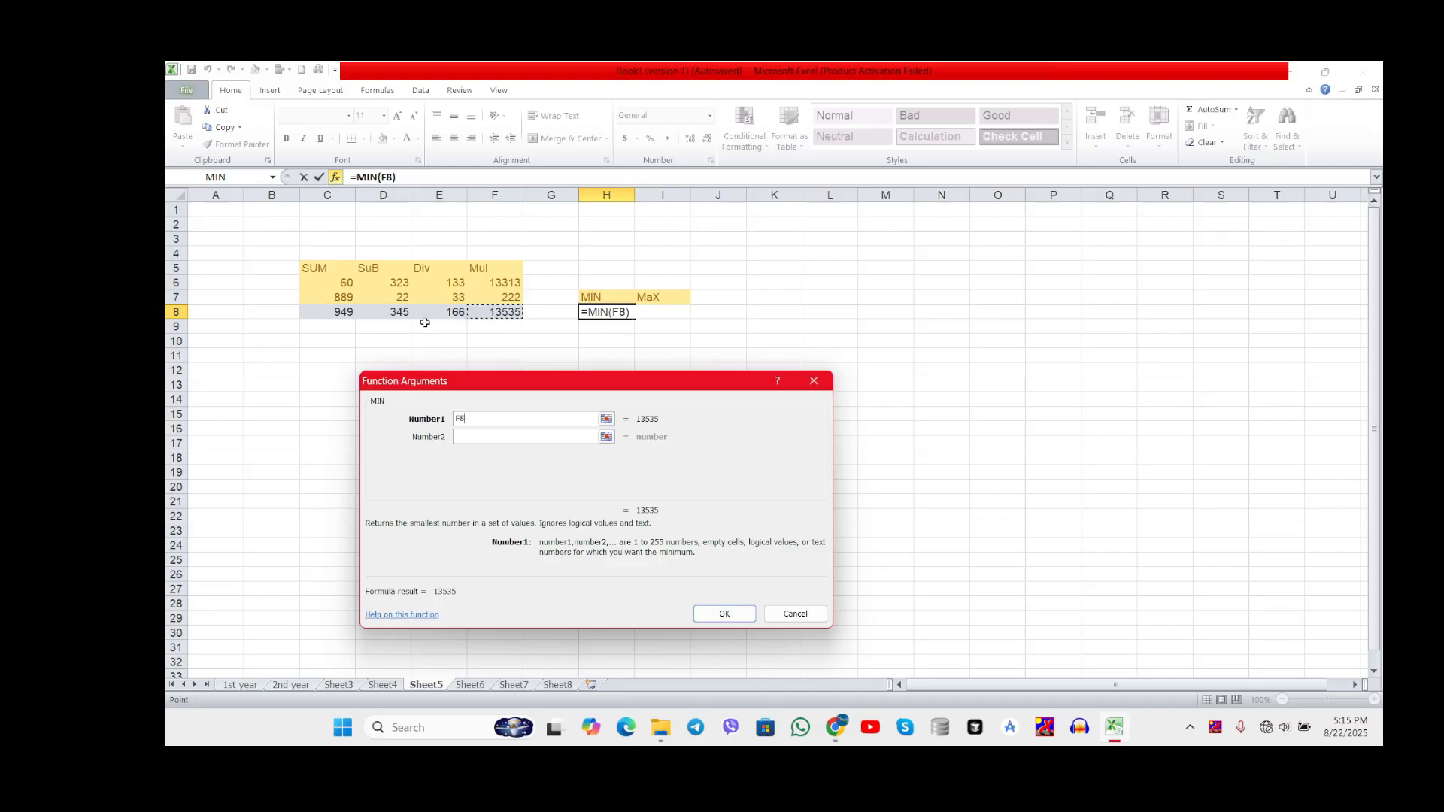
click(339, 312)
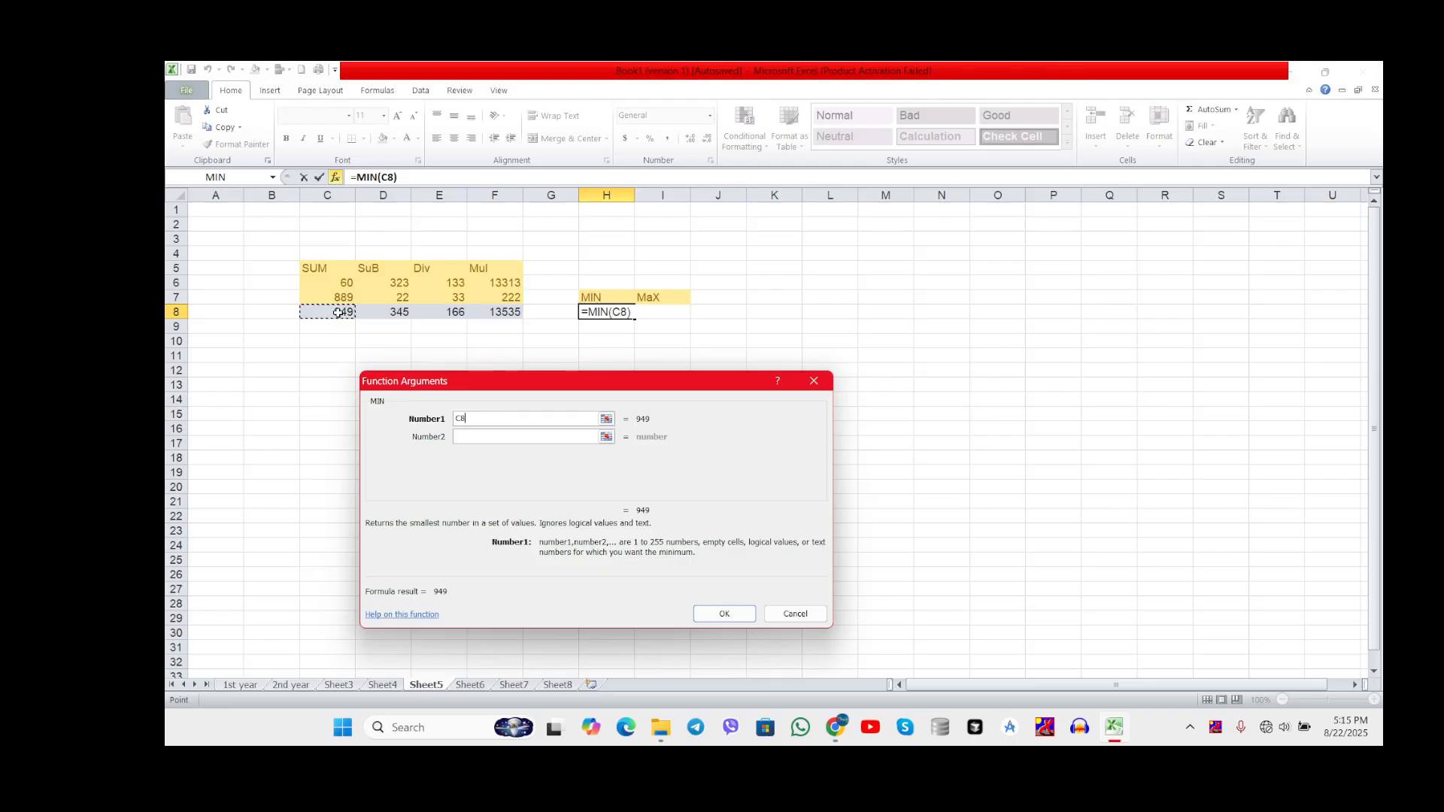
drag(339, 312, 479, 316)
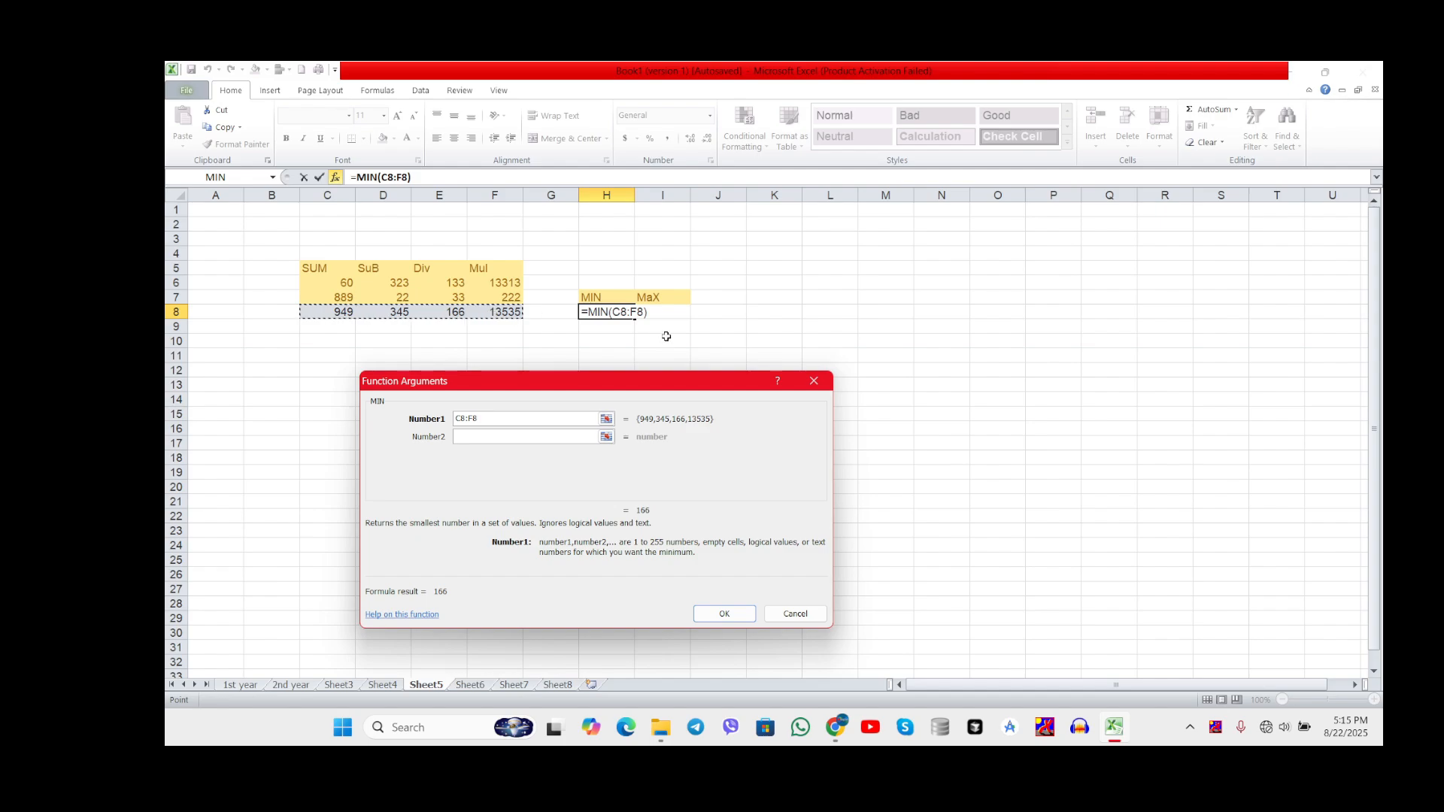
click(727, 614)
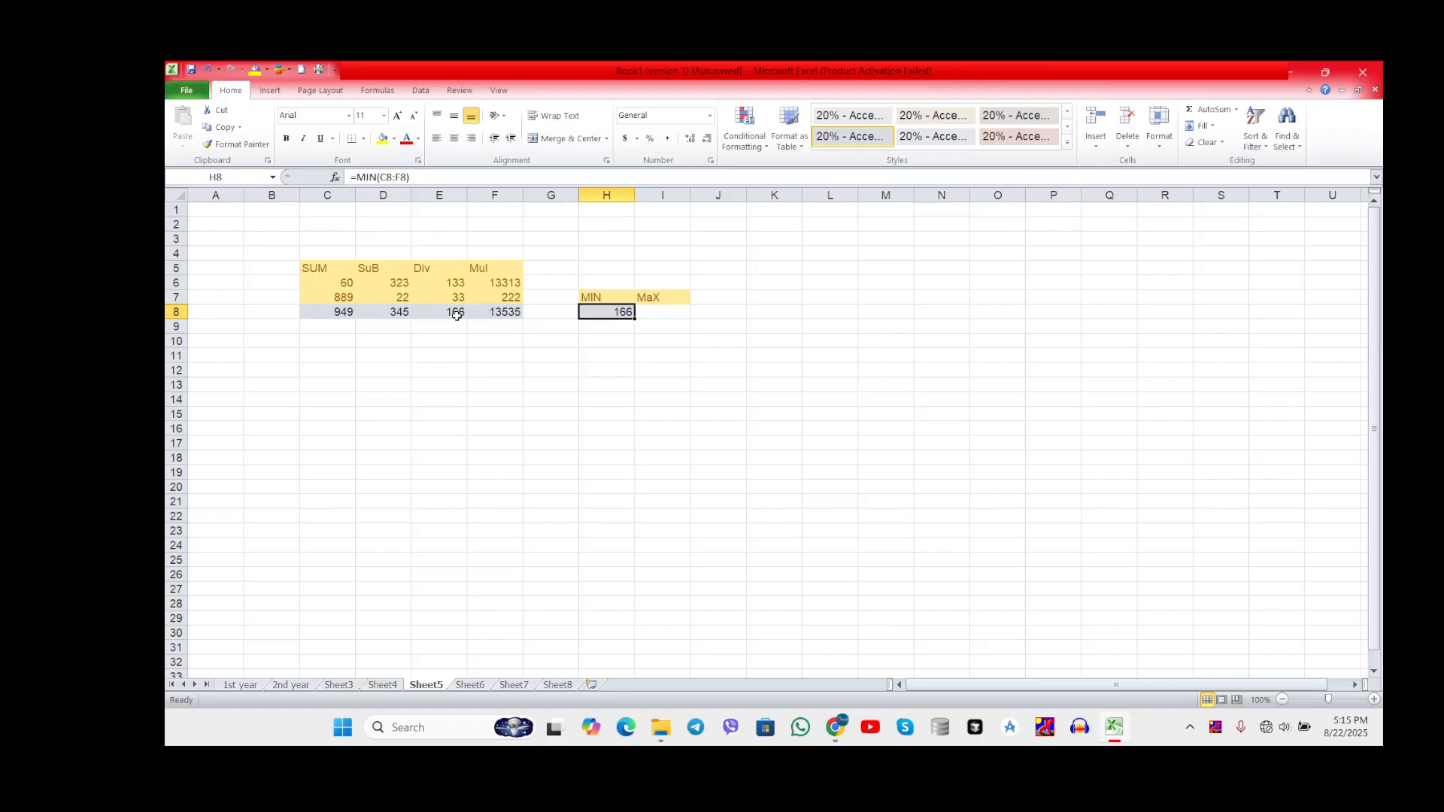
click(618, 352)
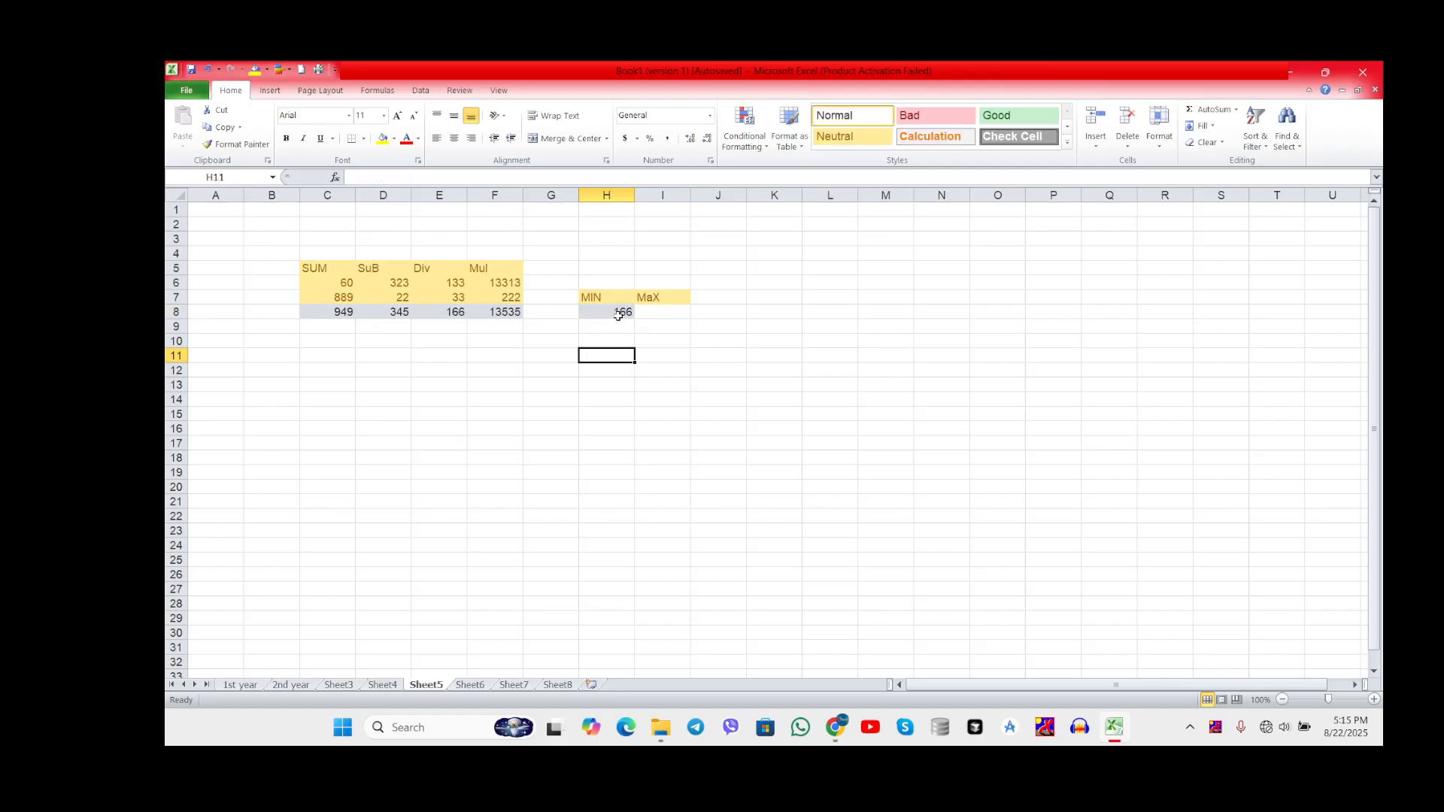
click(618, 316)
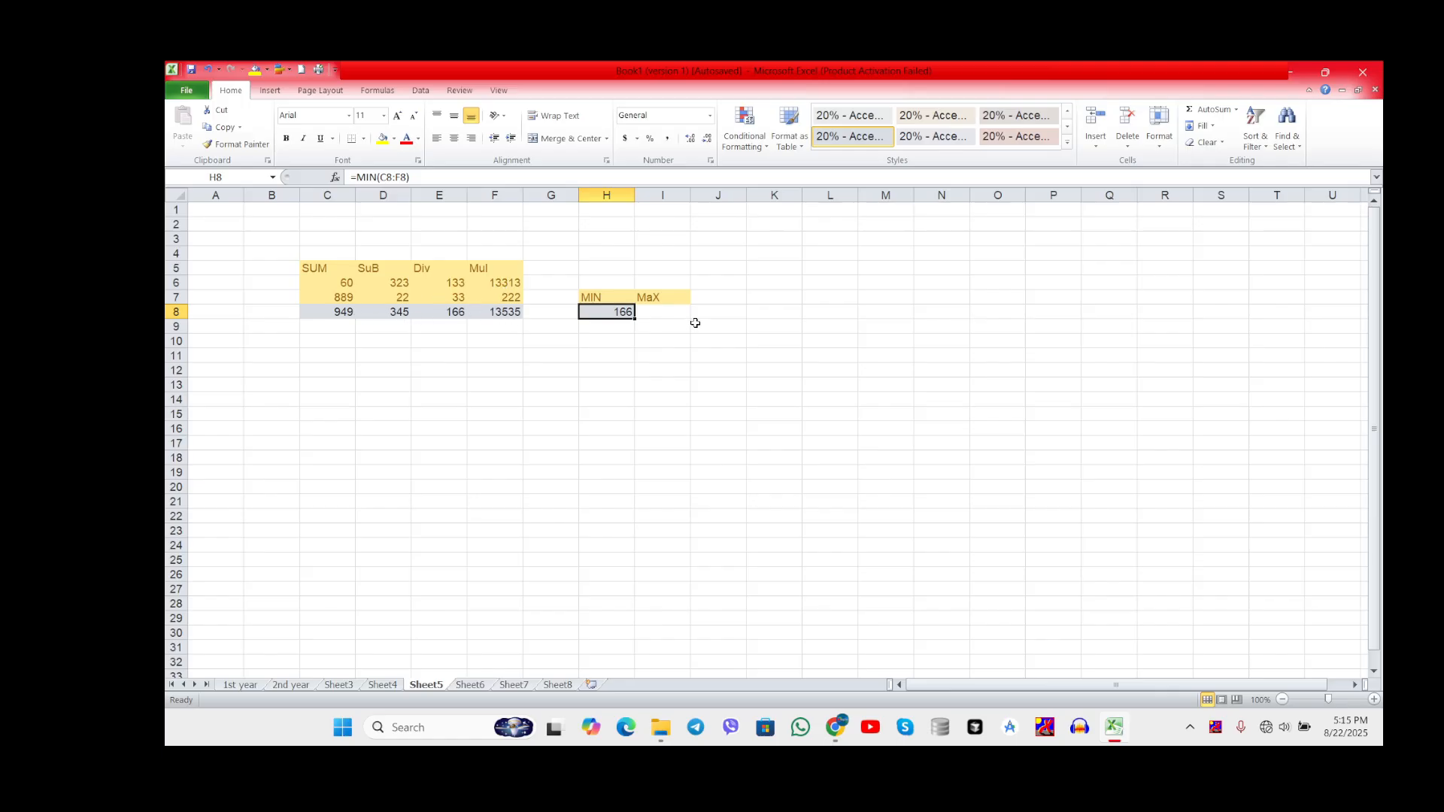
click(669, 312)
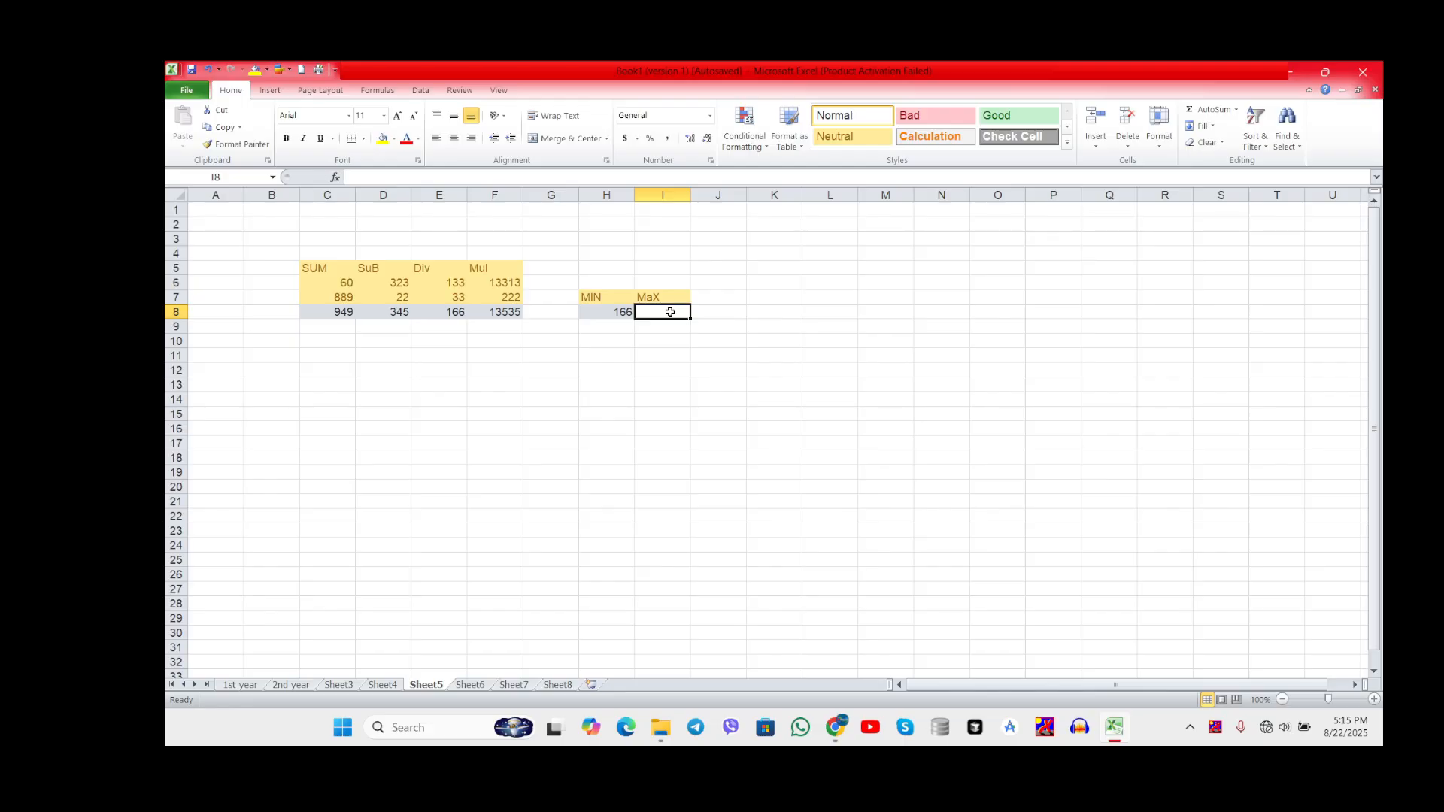
text(=)
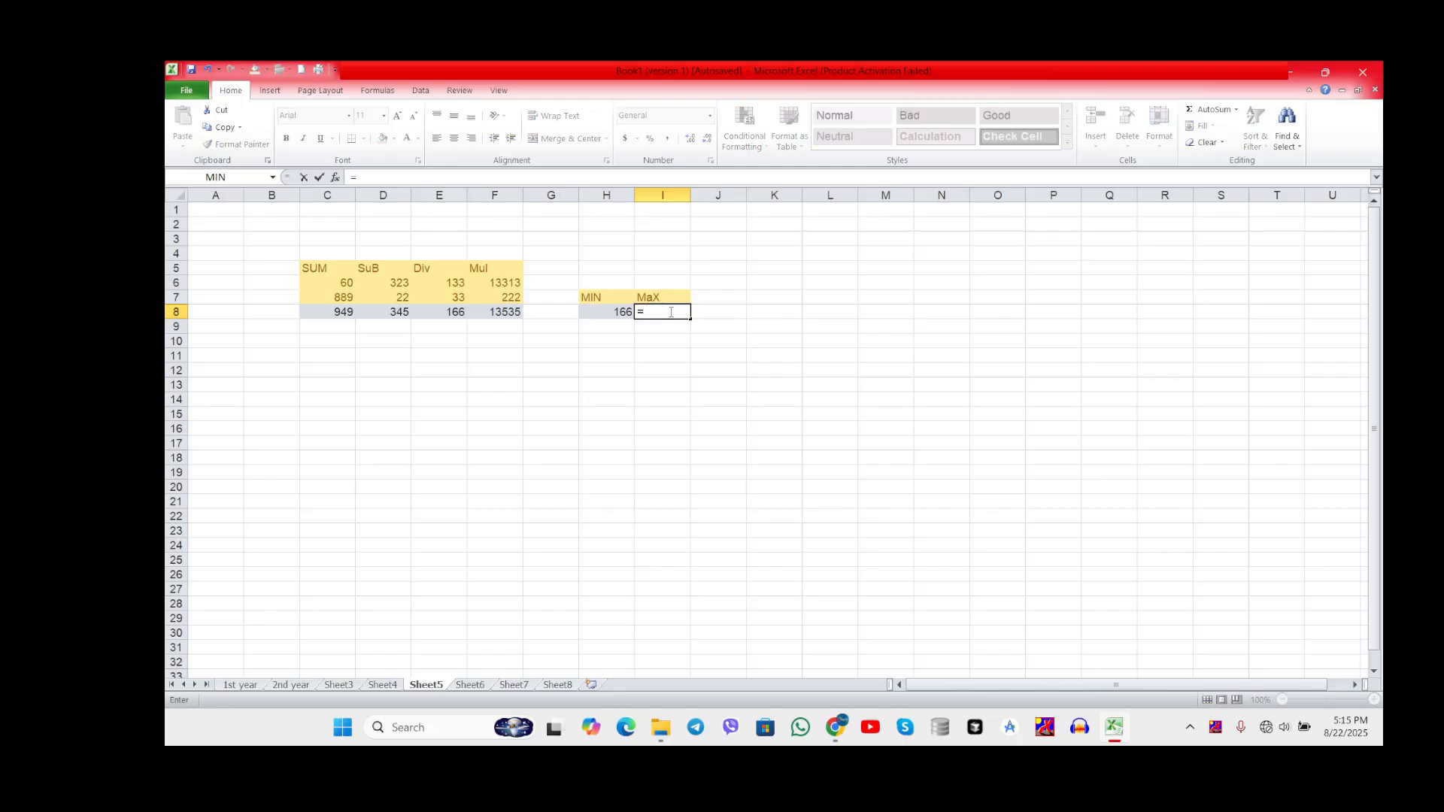
click(335, 178)
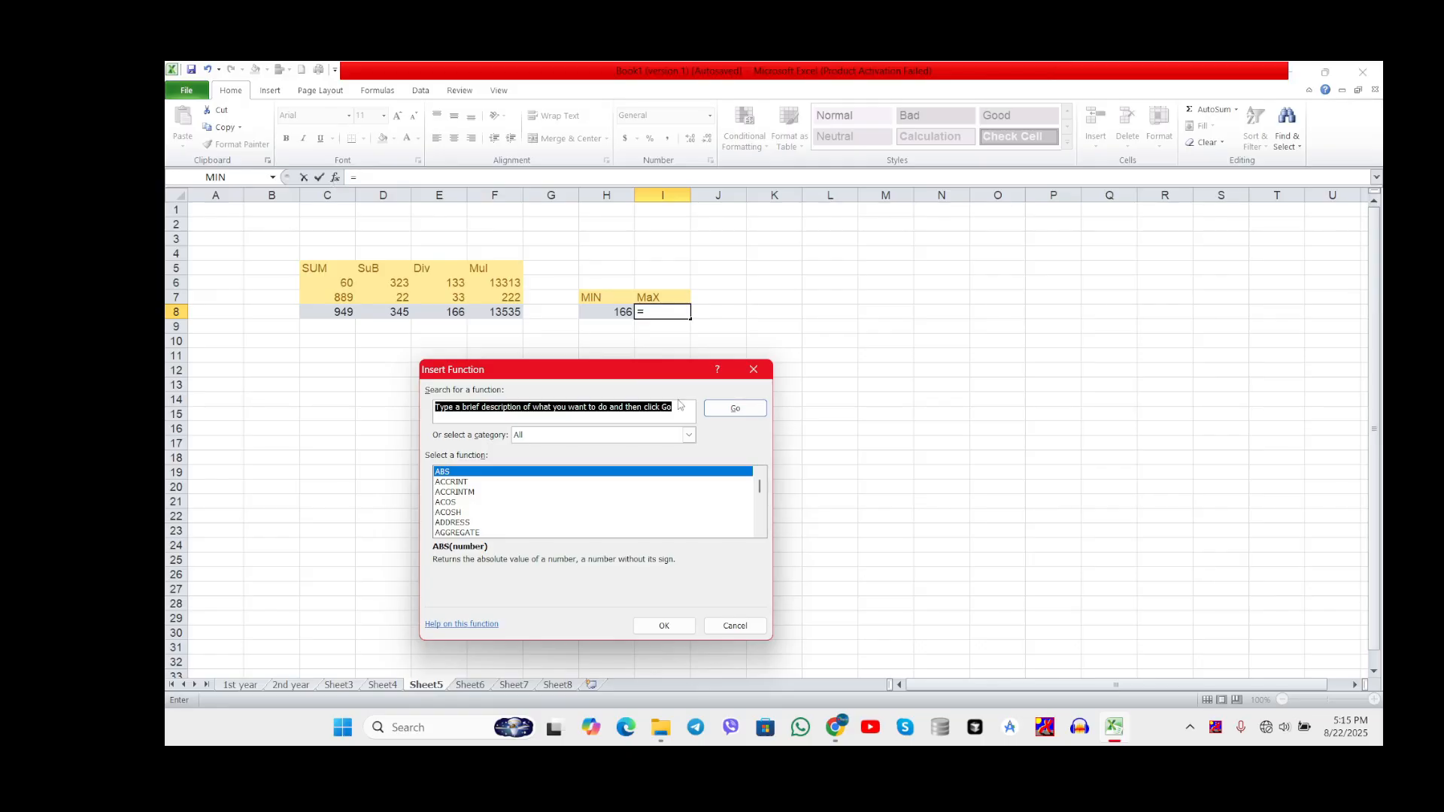
click(758, 370)
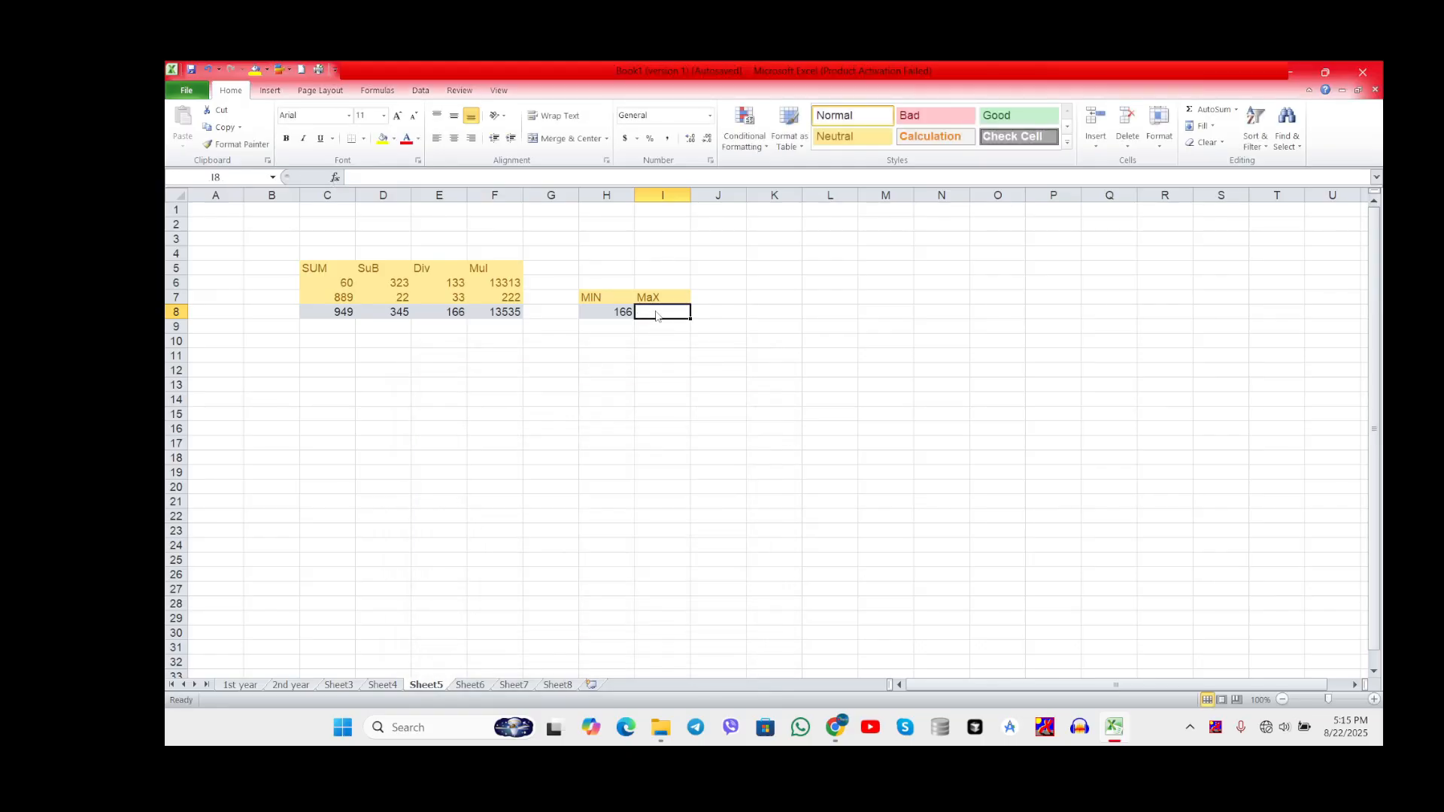
Step: Enter the formula =MAX(C8:F8) in cell I8 under MaX and check the finished cell
text(=ma)
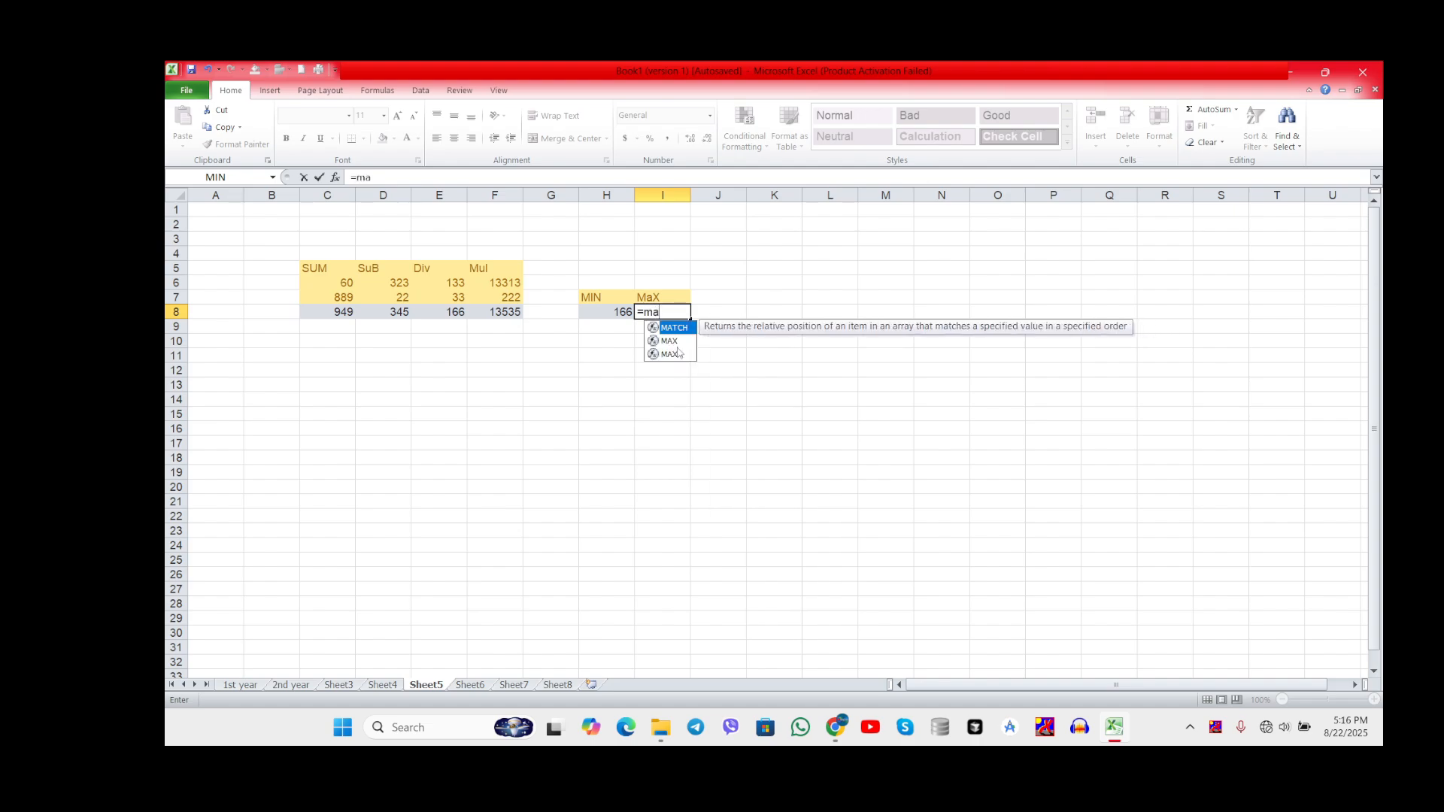
click(679, 342)
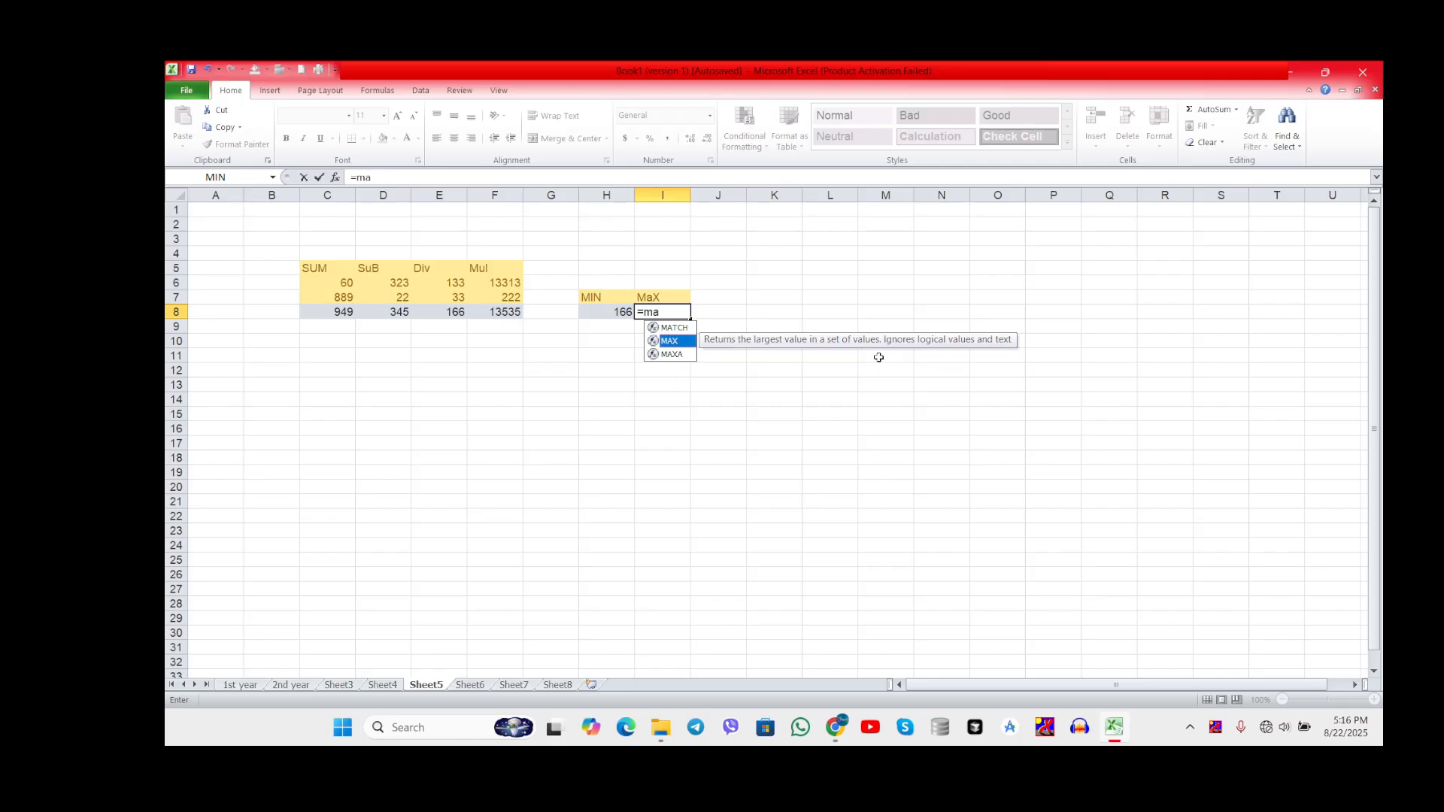
double_click(680, 342)
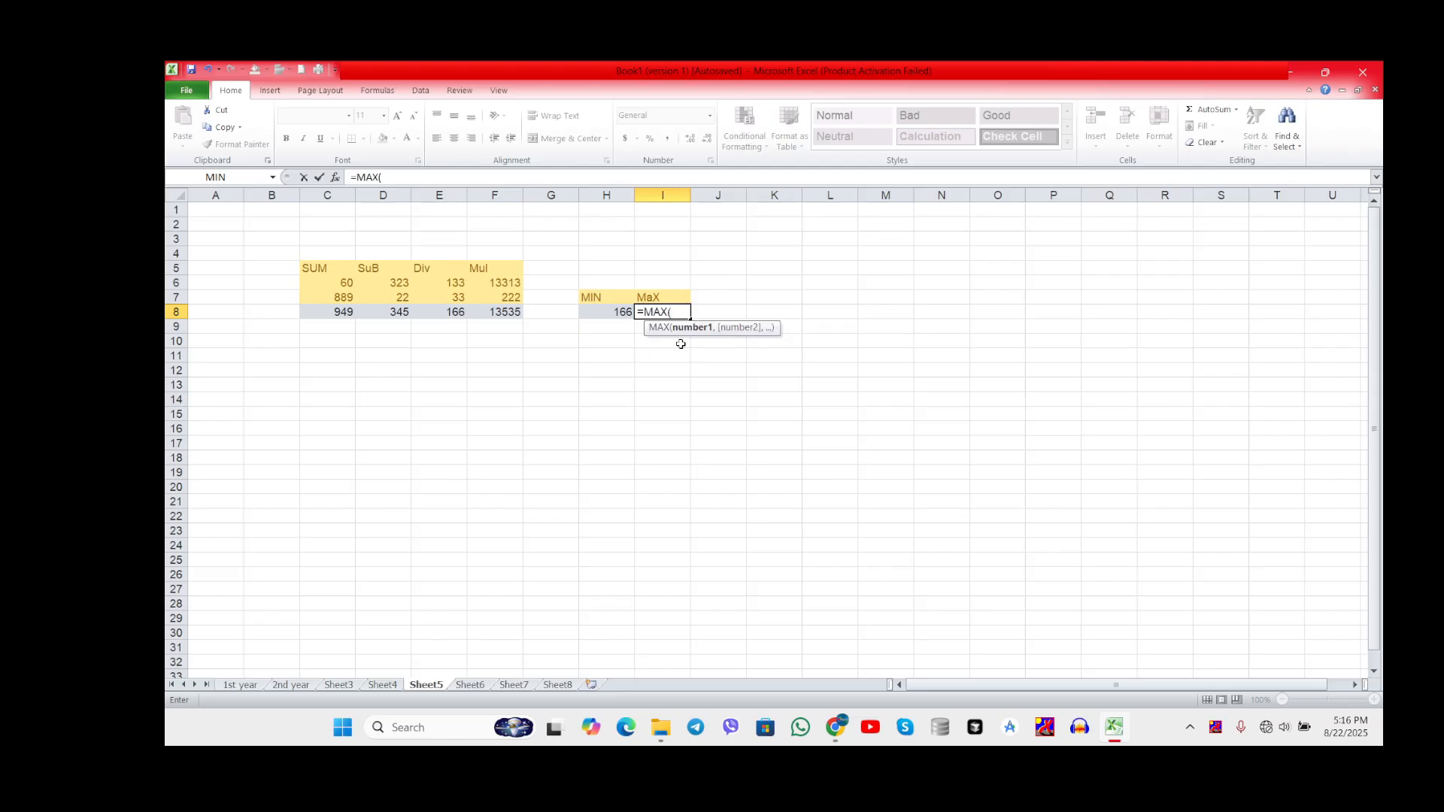
text(C)
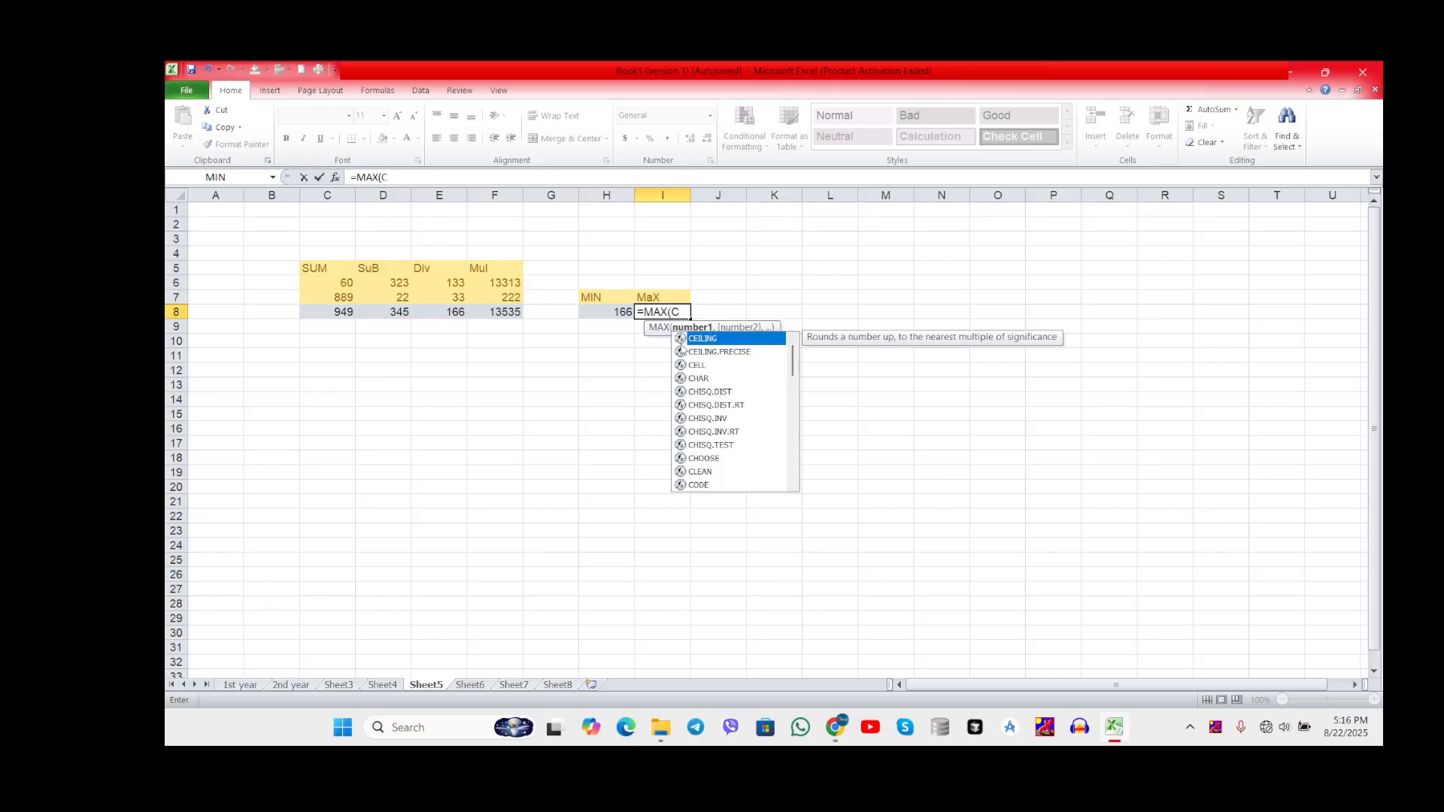
text(8:)
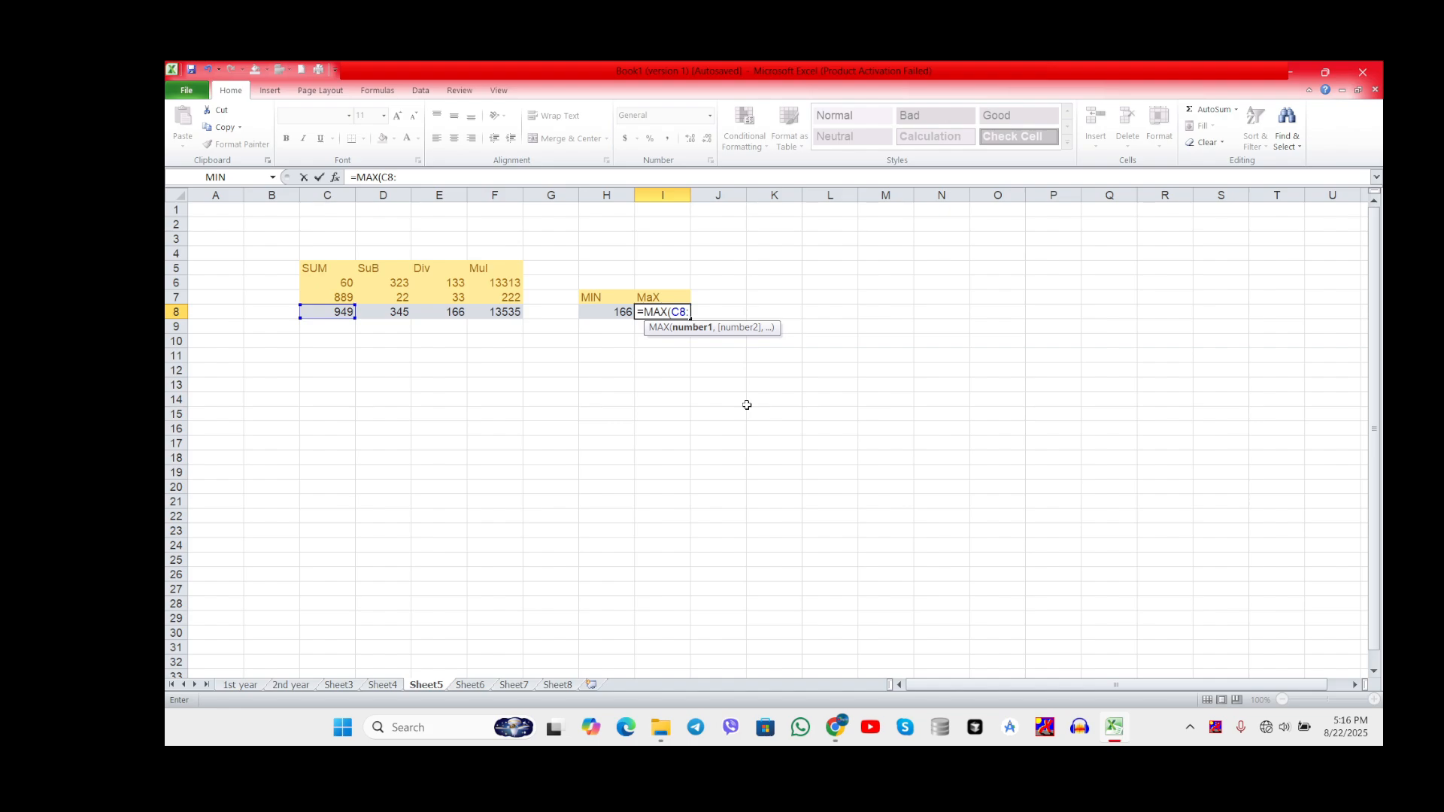
text(F8)
key(Return)
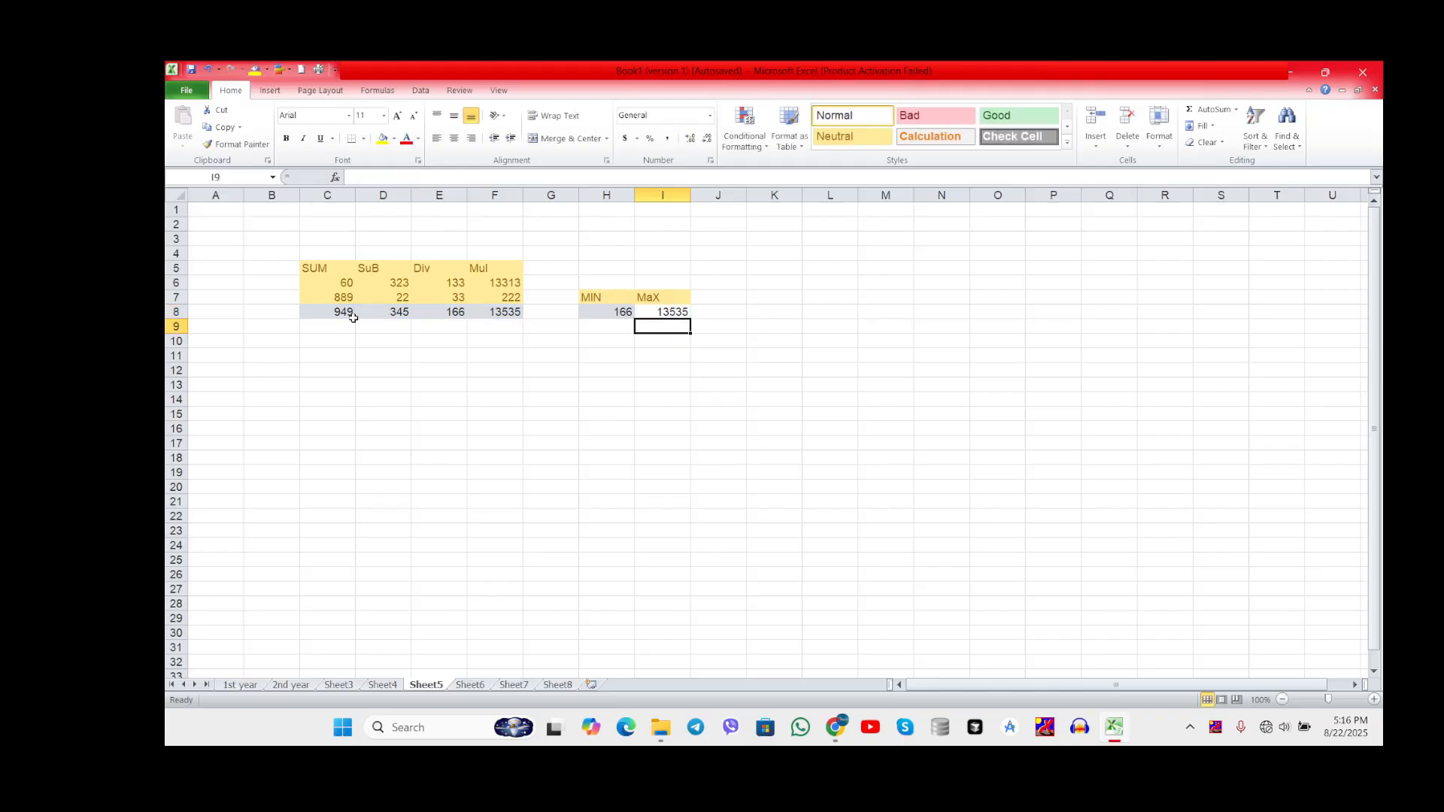
click(673, 311)
click(667, 336)
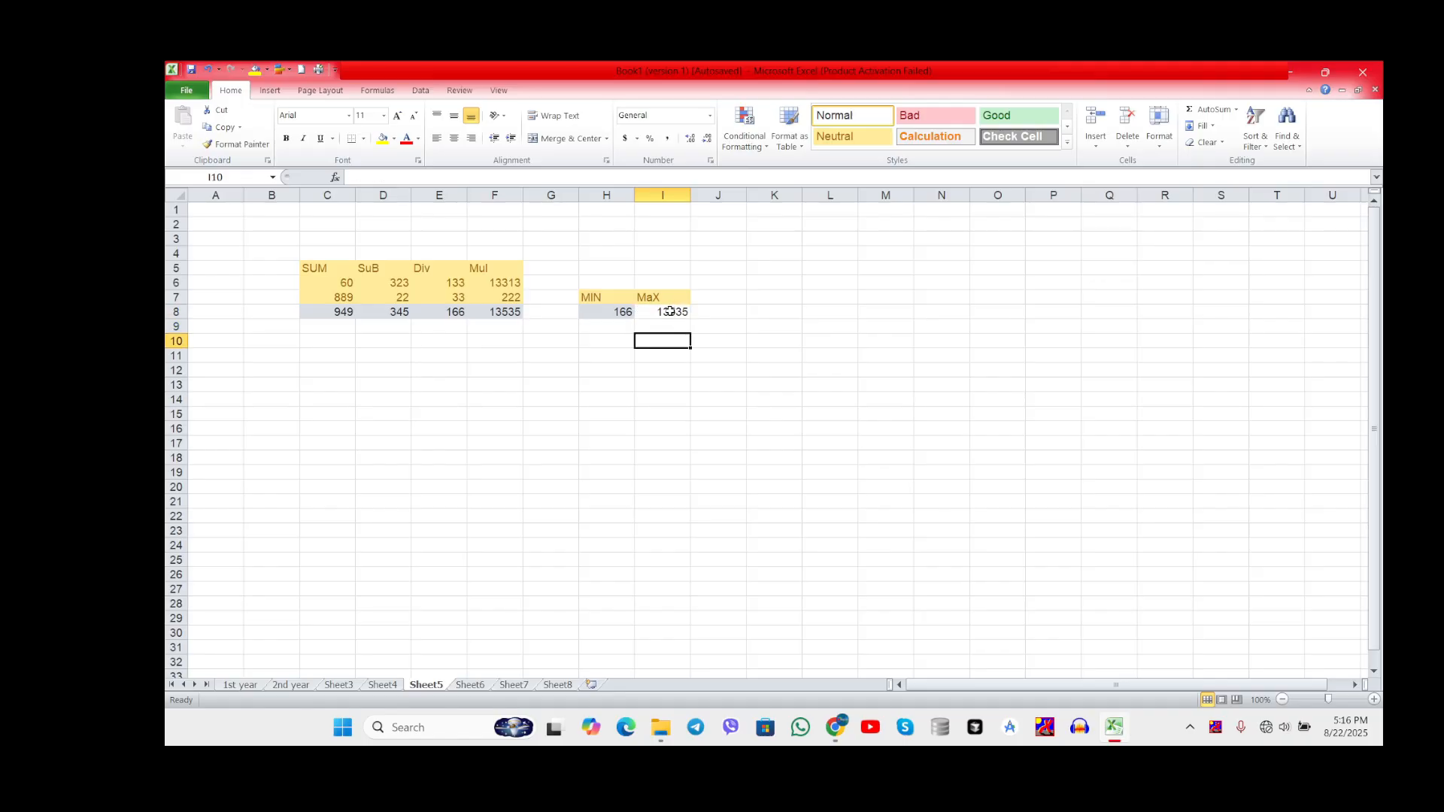
click(674, 310)
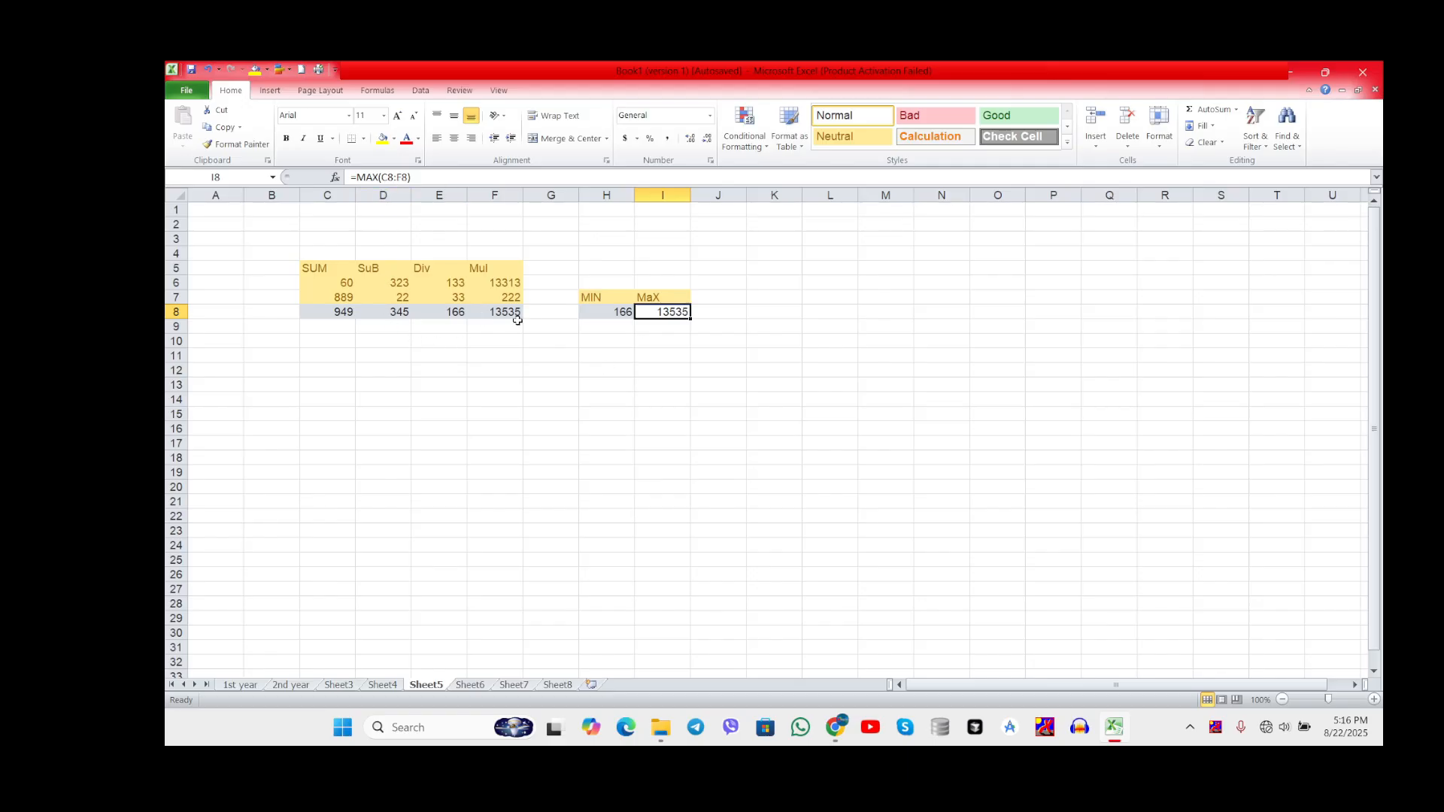
Step: Add the heading AVG in cell J7, beside the MaX heading
click(736, 295)
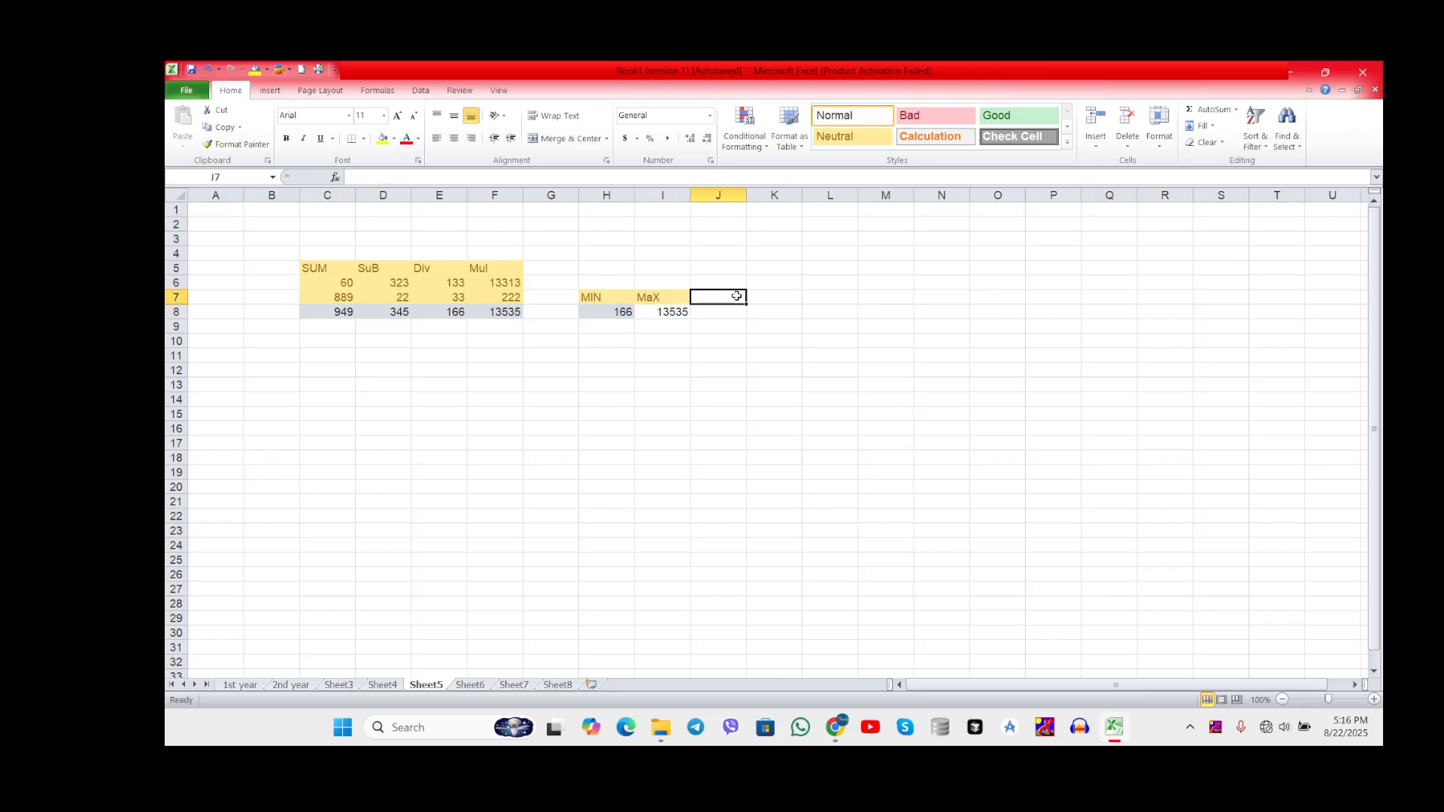
text(AVG)
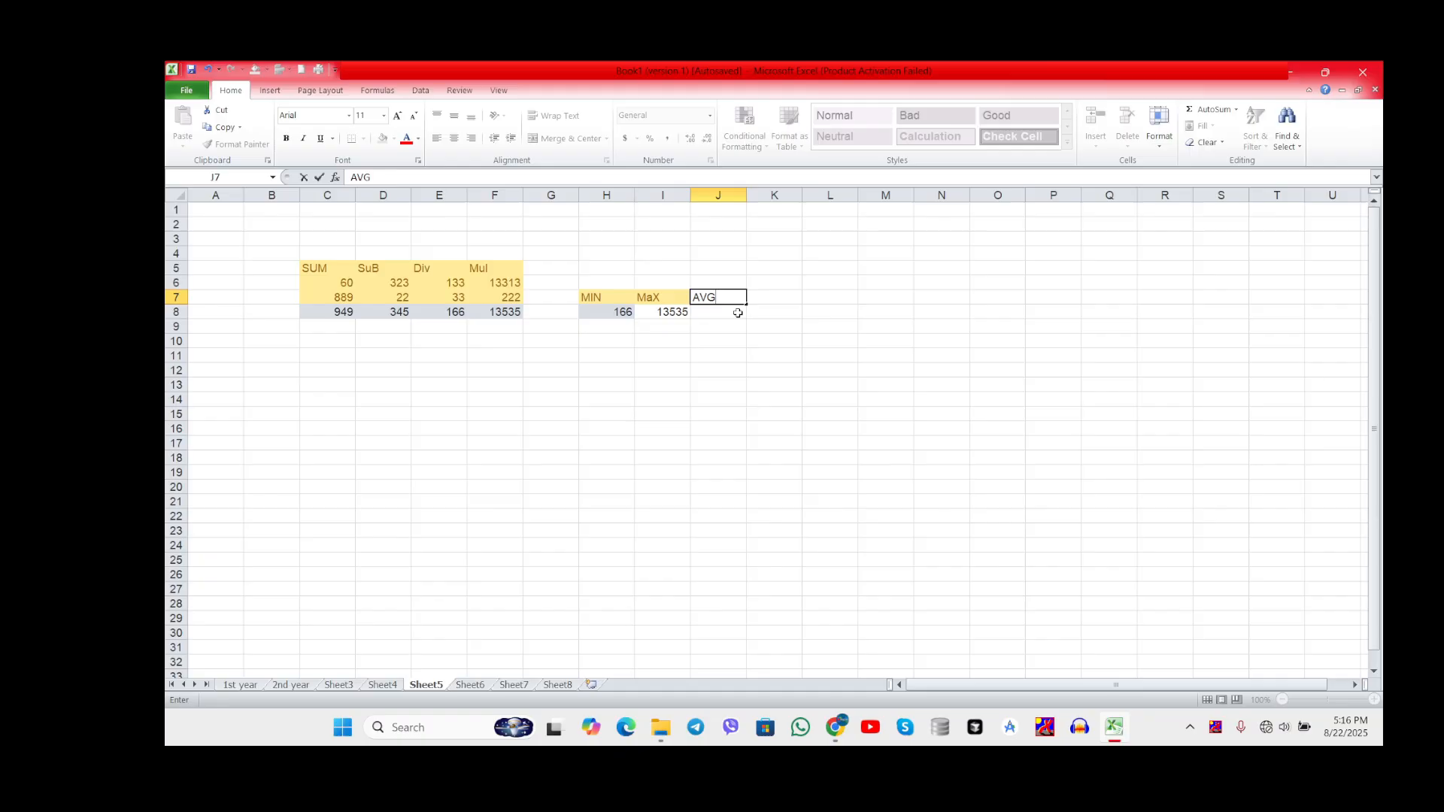
click(737, 313)
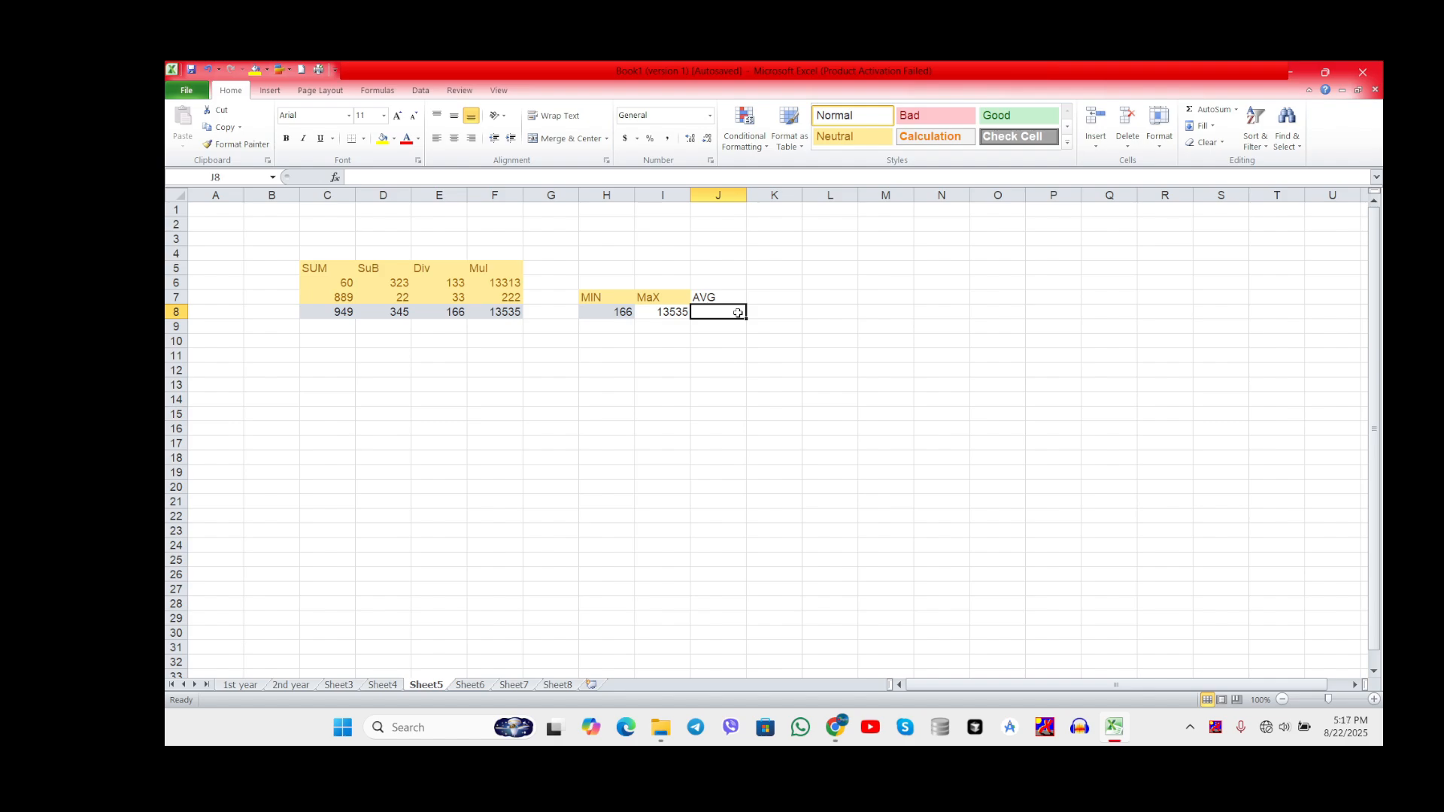
Step: Enter the formula =AVERAGE(C8:F8) in cell J8 under AVG
text(=)
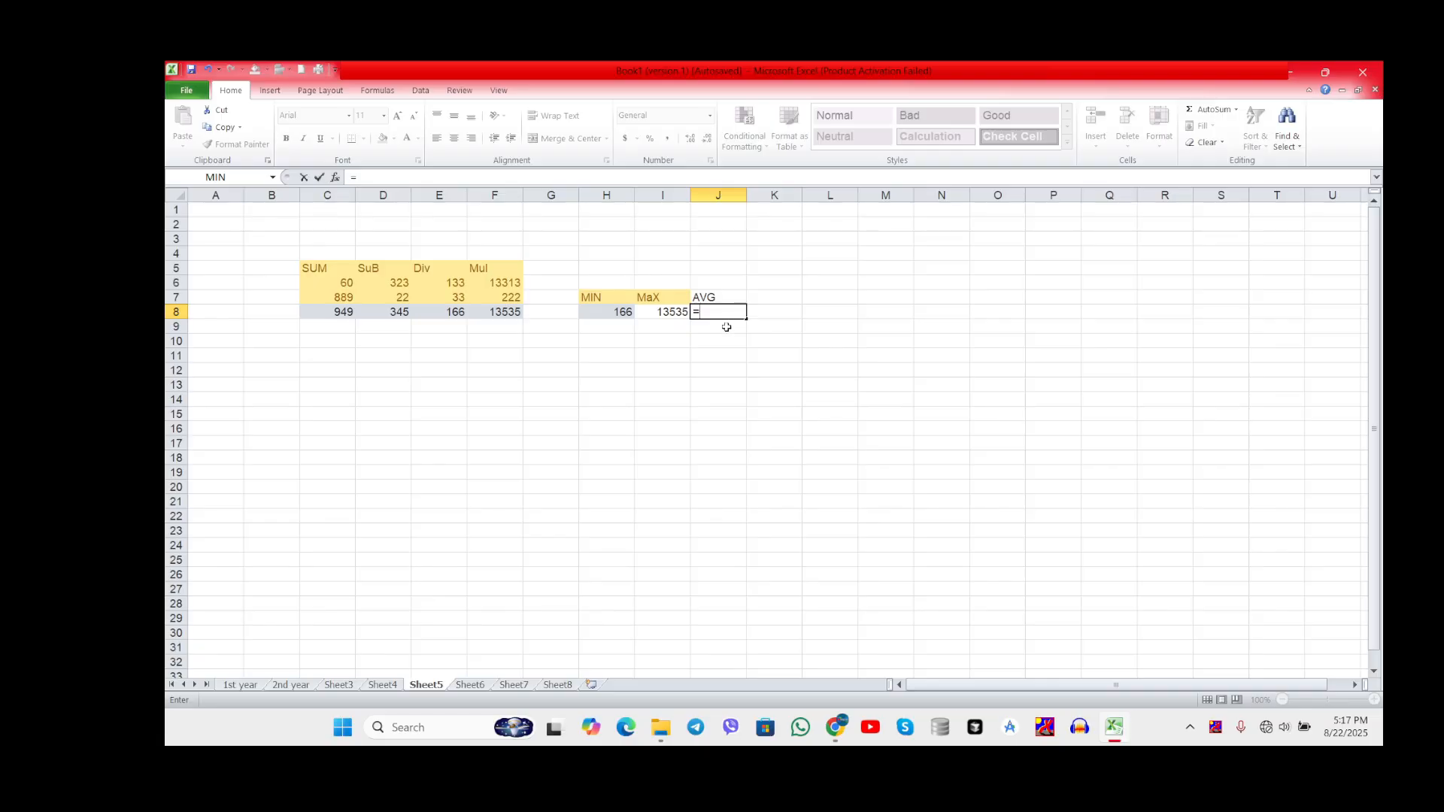
text(Av)
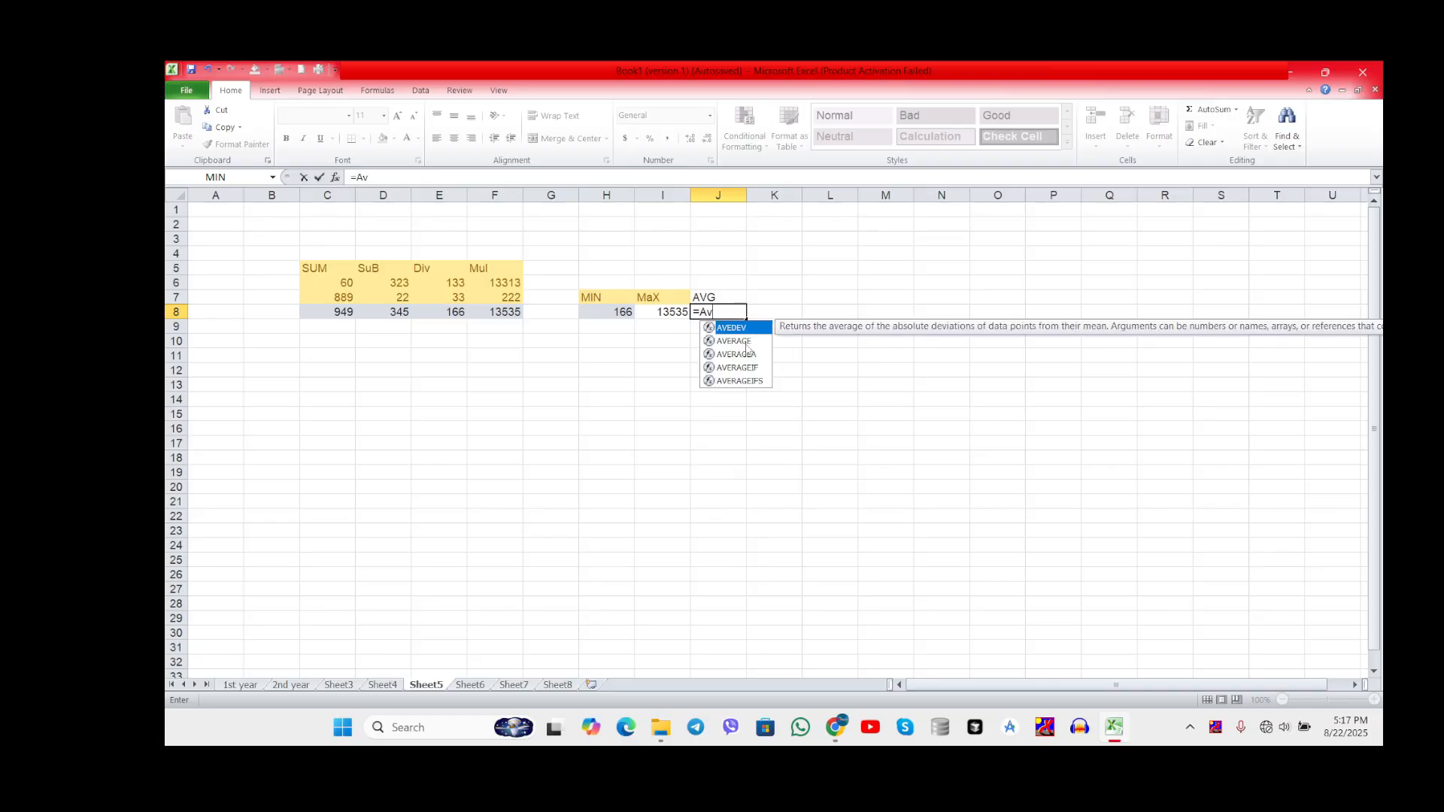
click(742, 342)
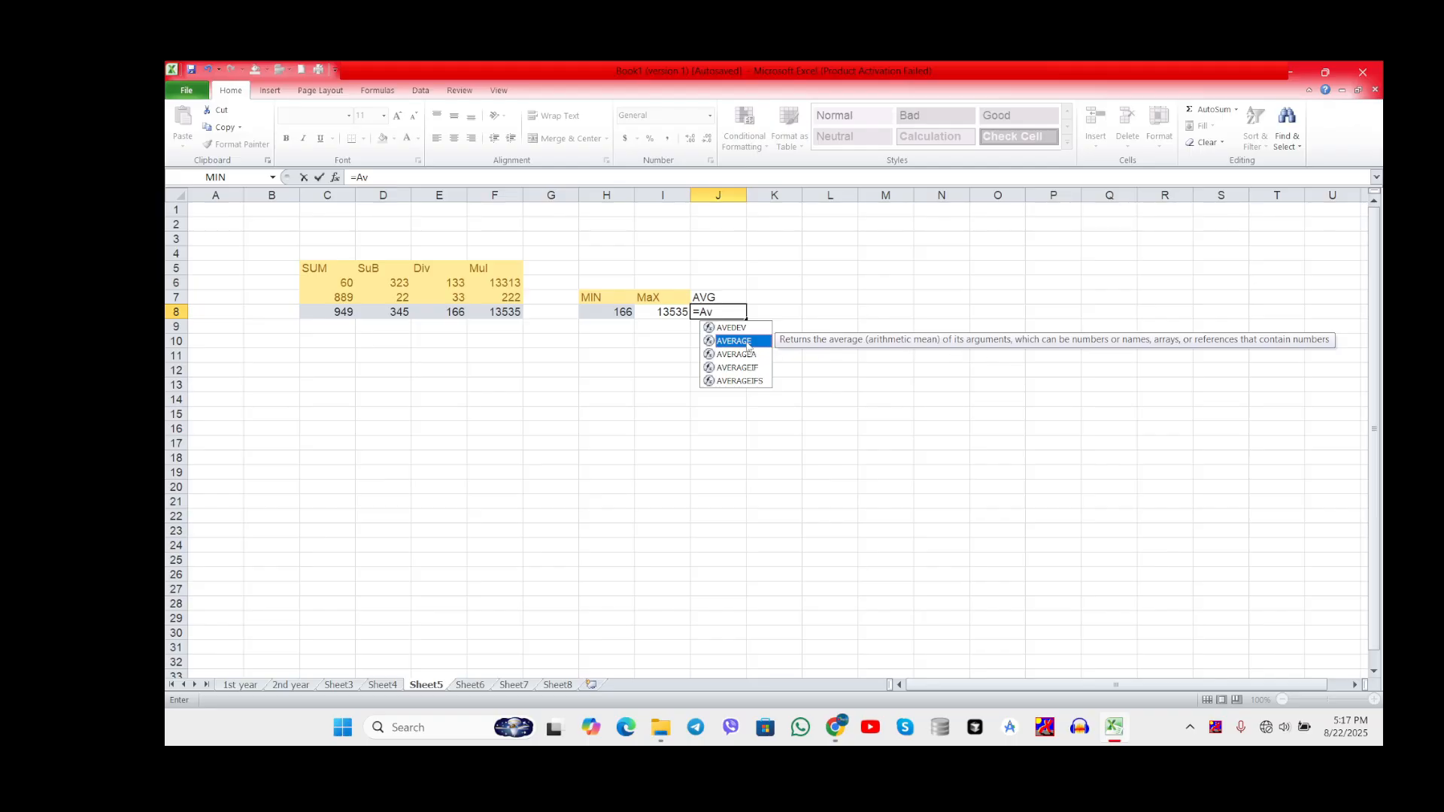
double_click(746, 342)
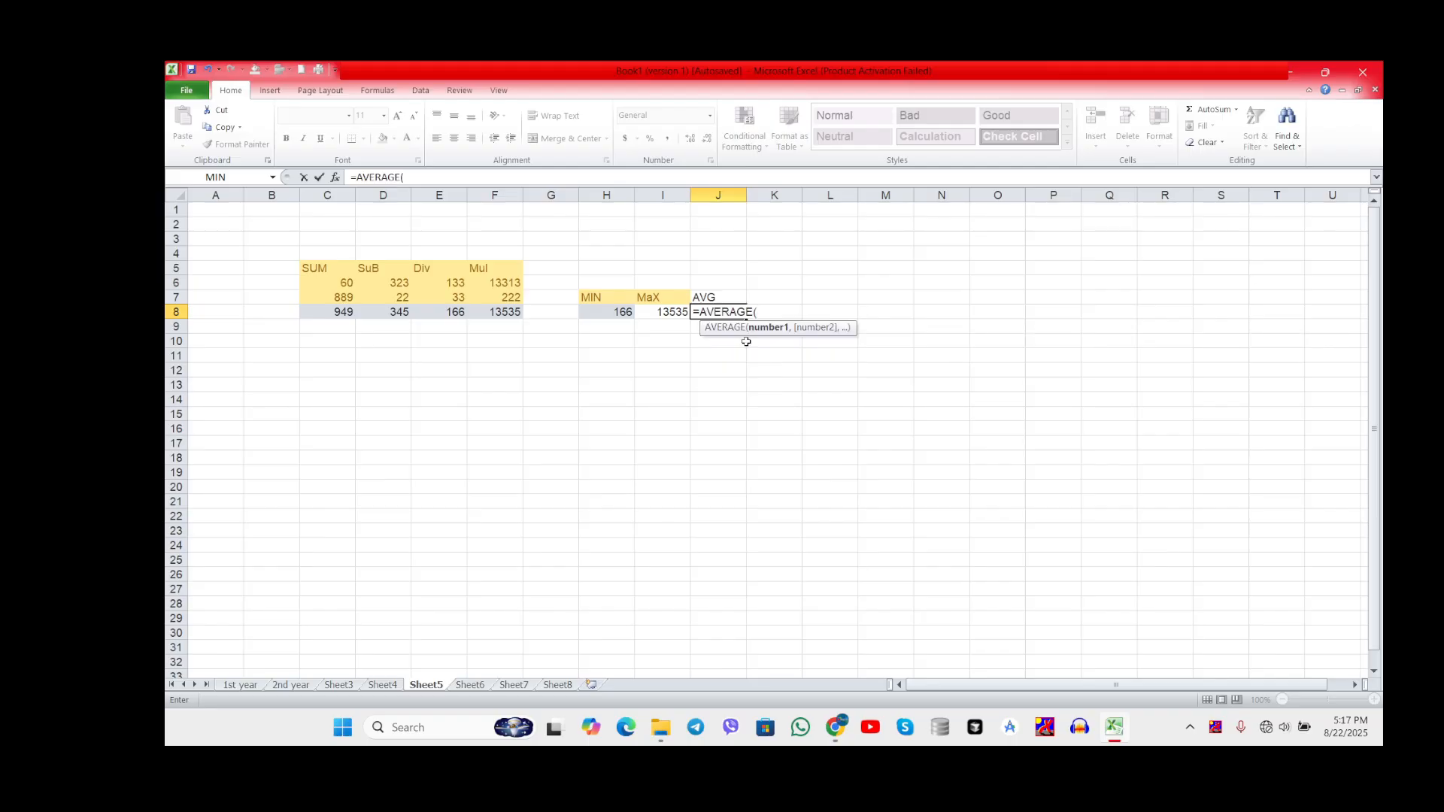
click(332, 314)
drag(332, 314, 487, 314)
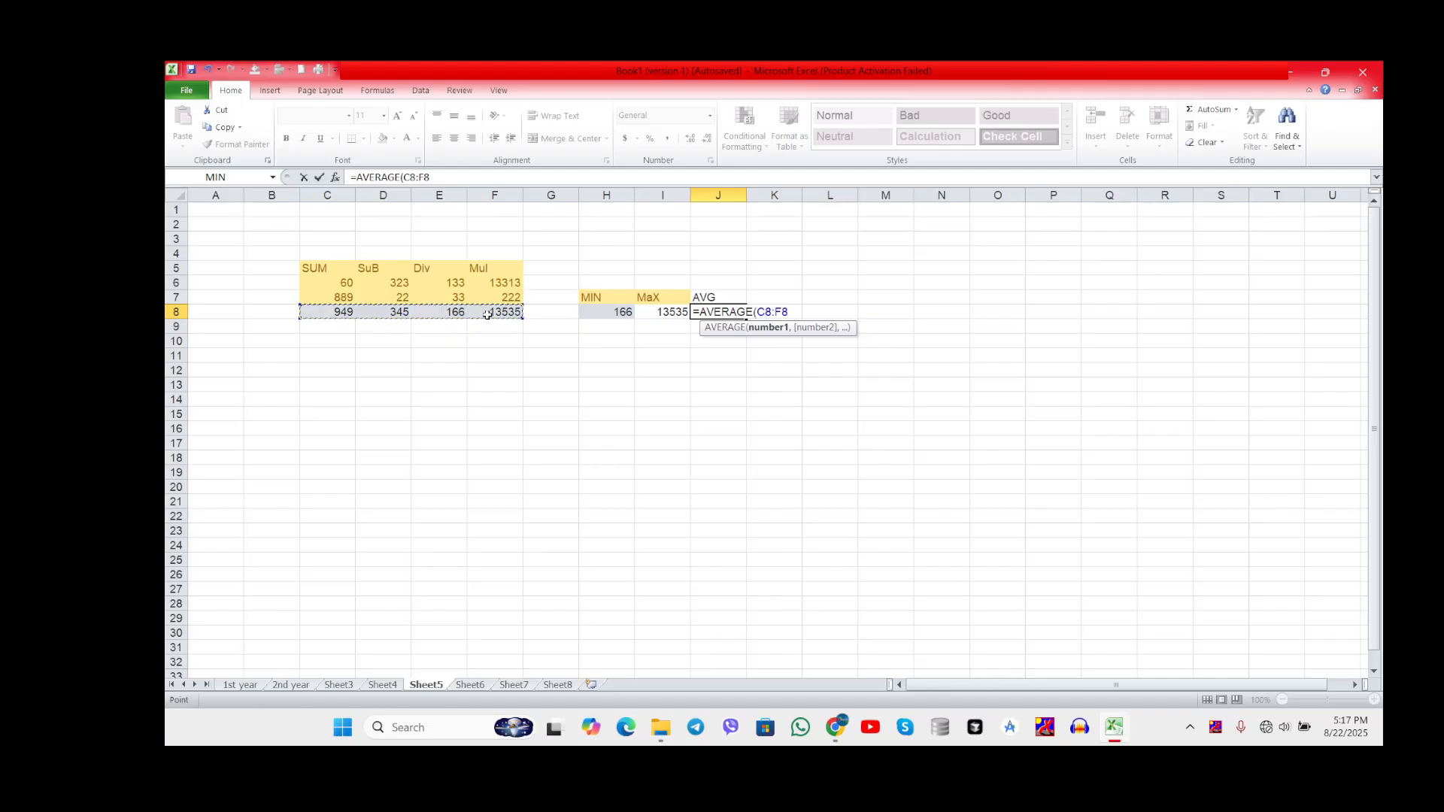
text())
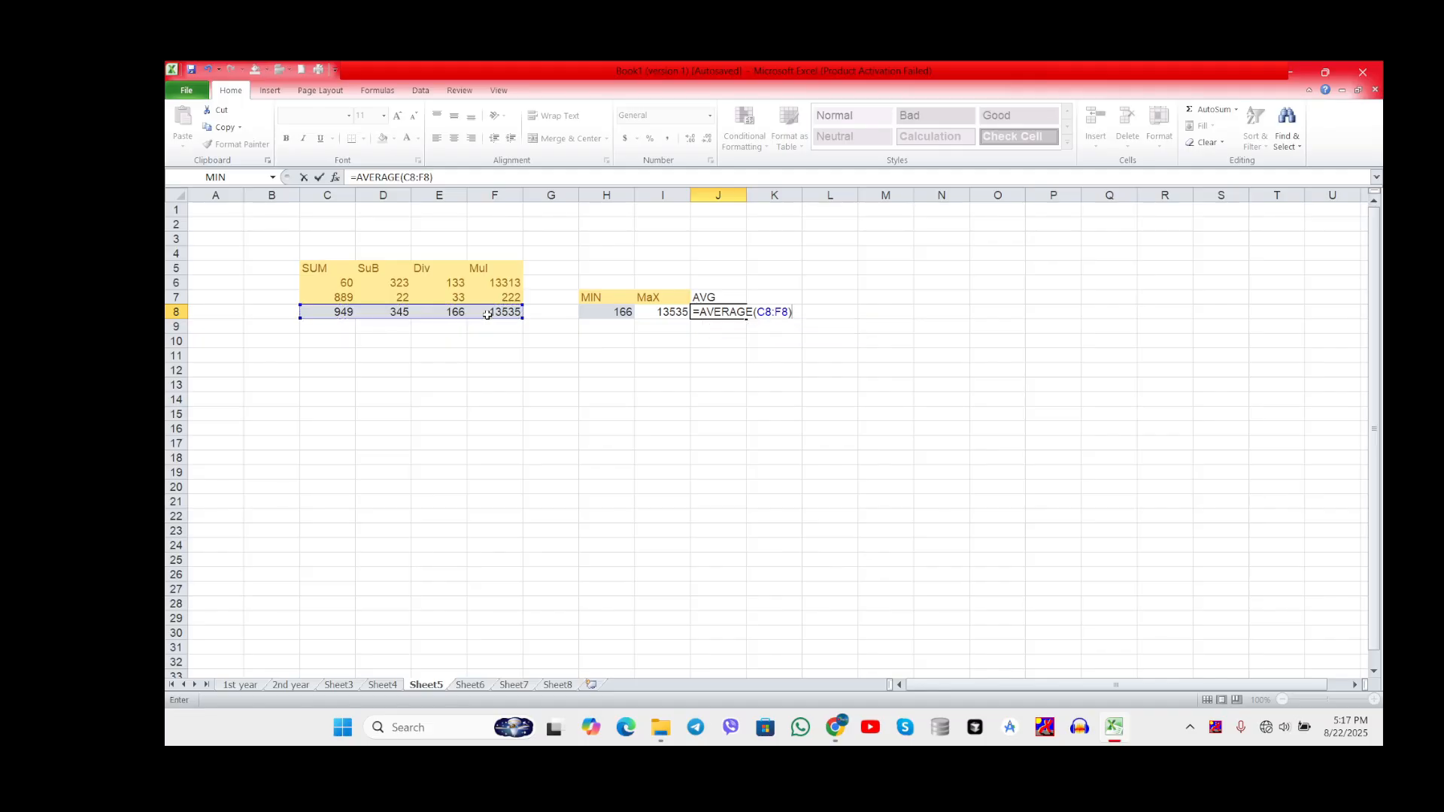
key(Return)
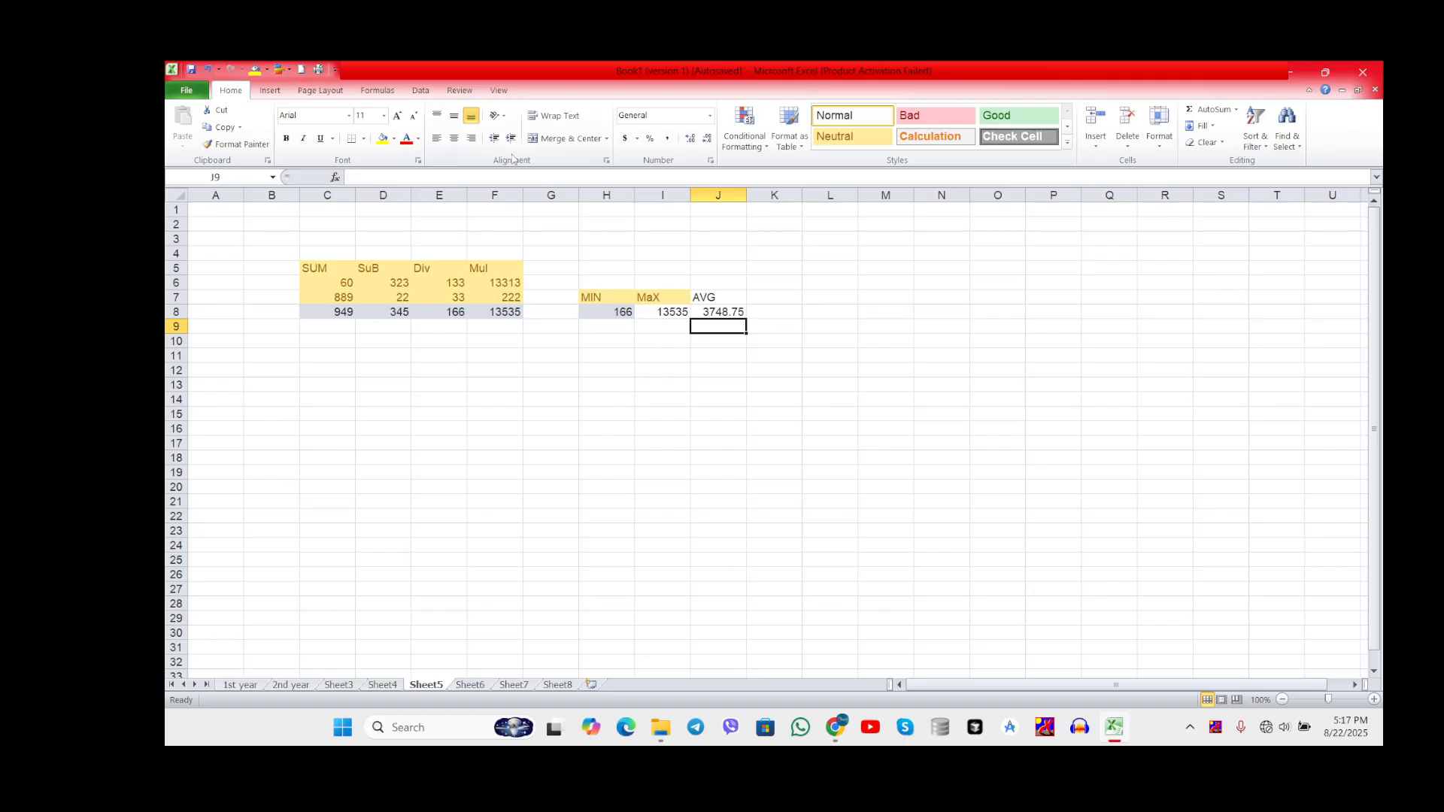
Step: Fill the SUM formula from cell C8 across to F8 again and check the formulas of the filled cells
click(336, 177)
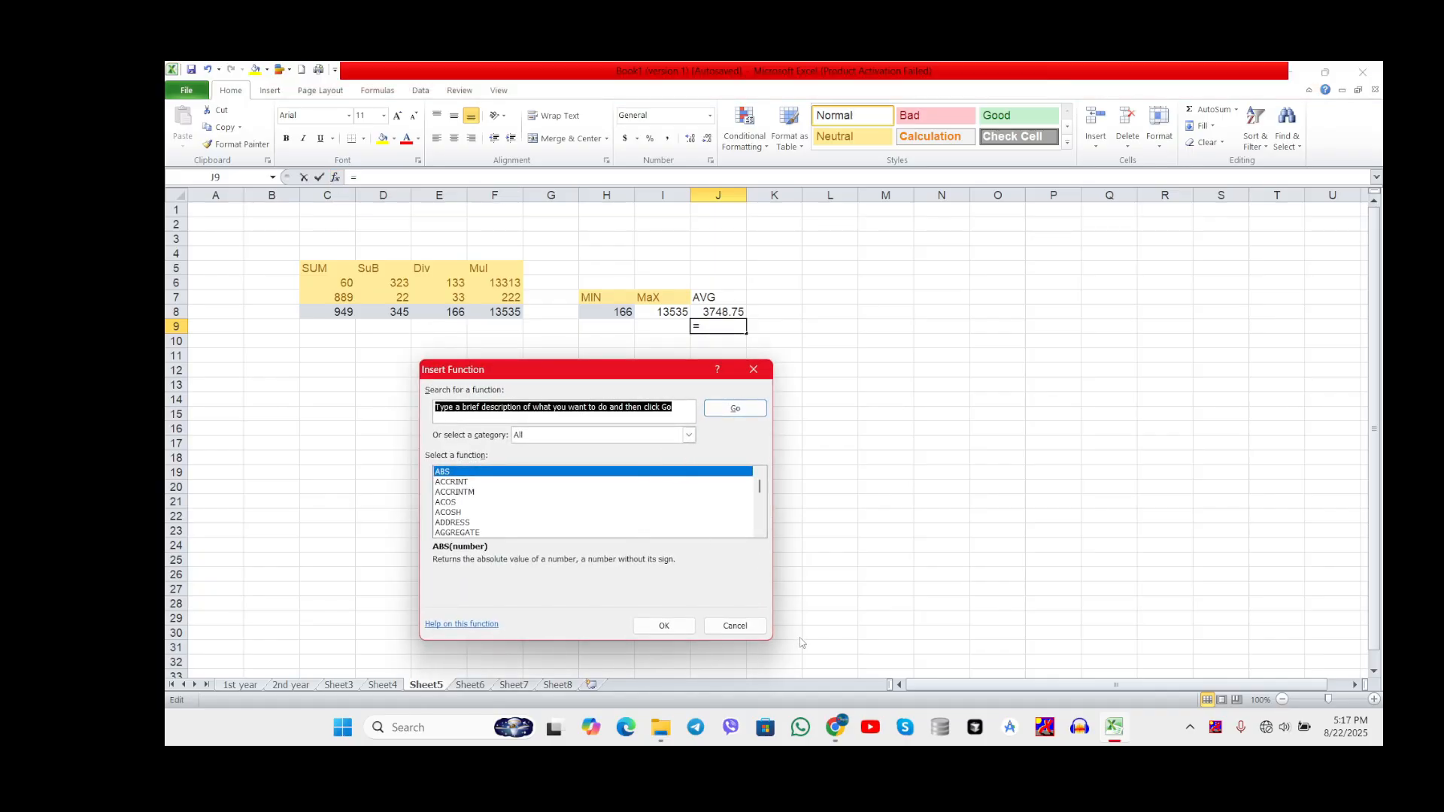
click(748, 628)
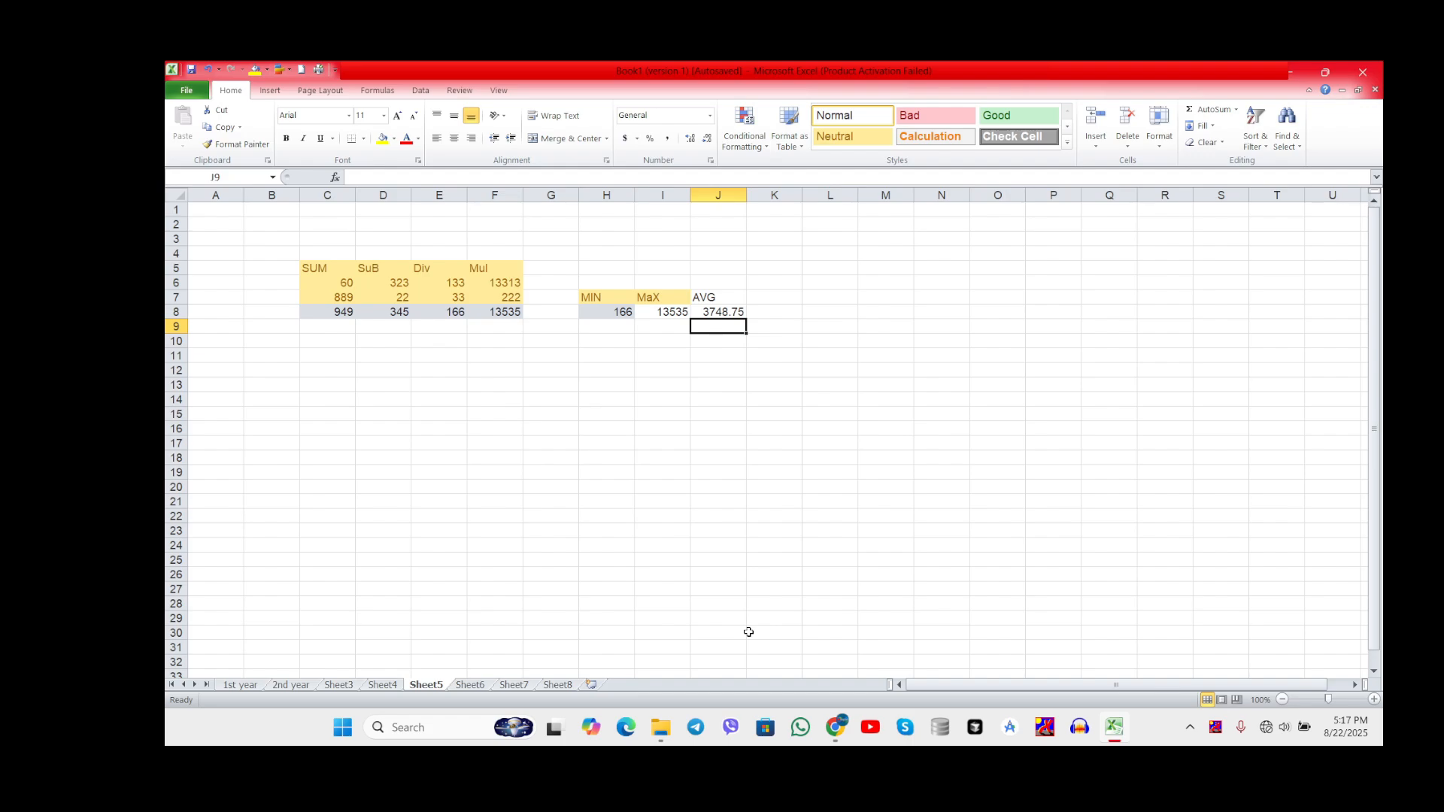
click(338, 314)
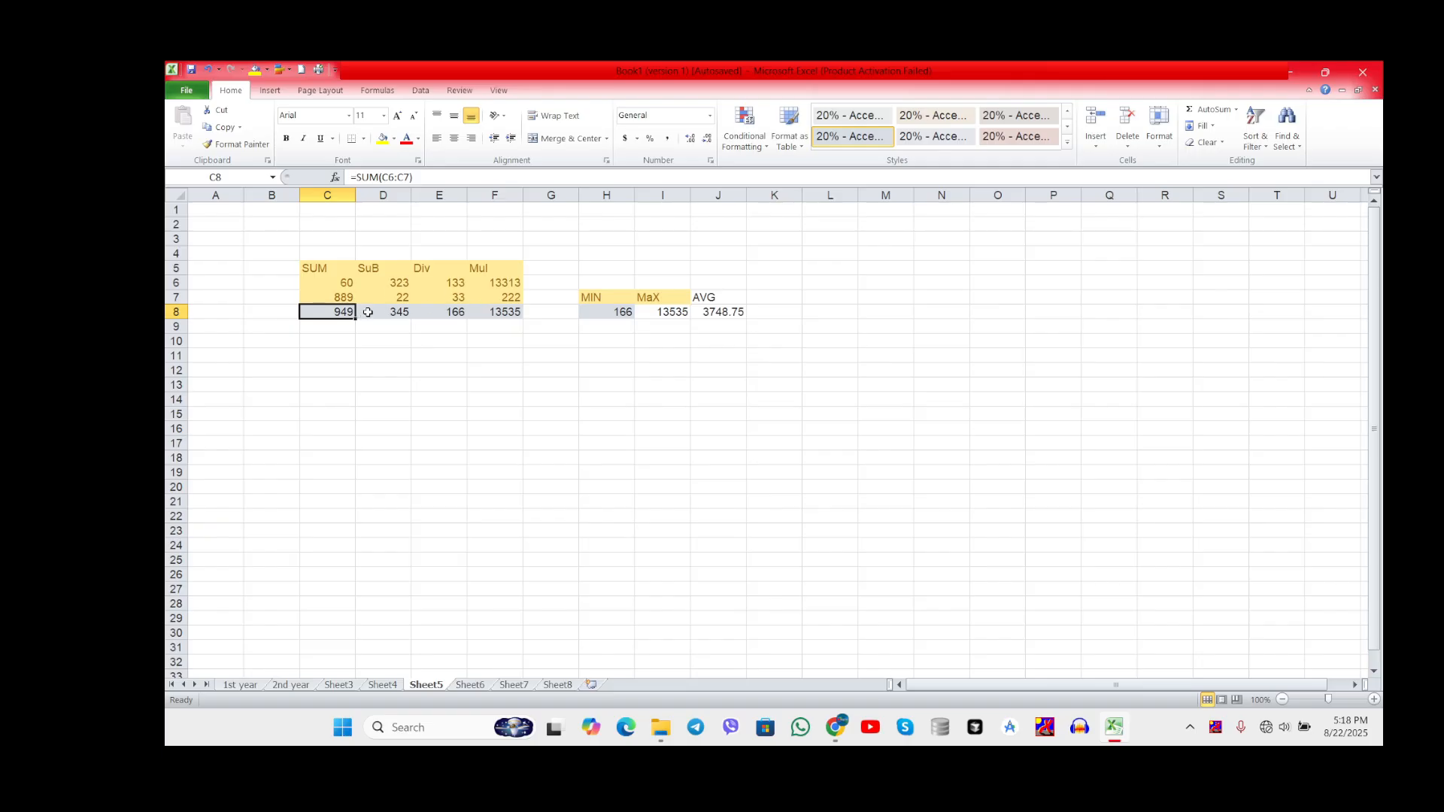
drag(356, 318, 499, 314)
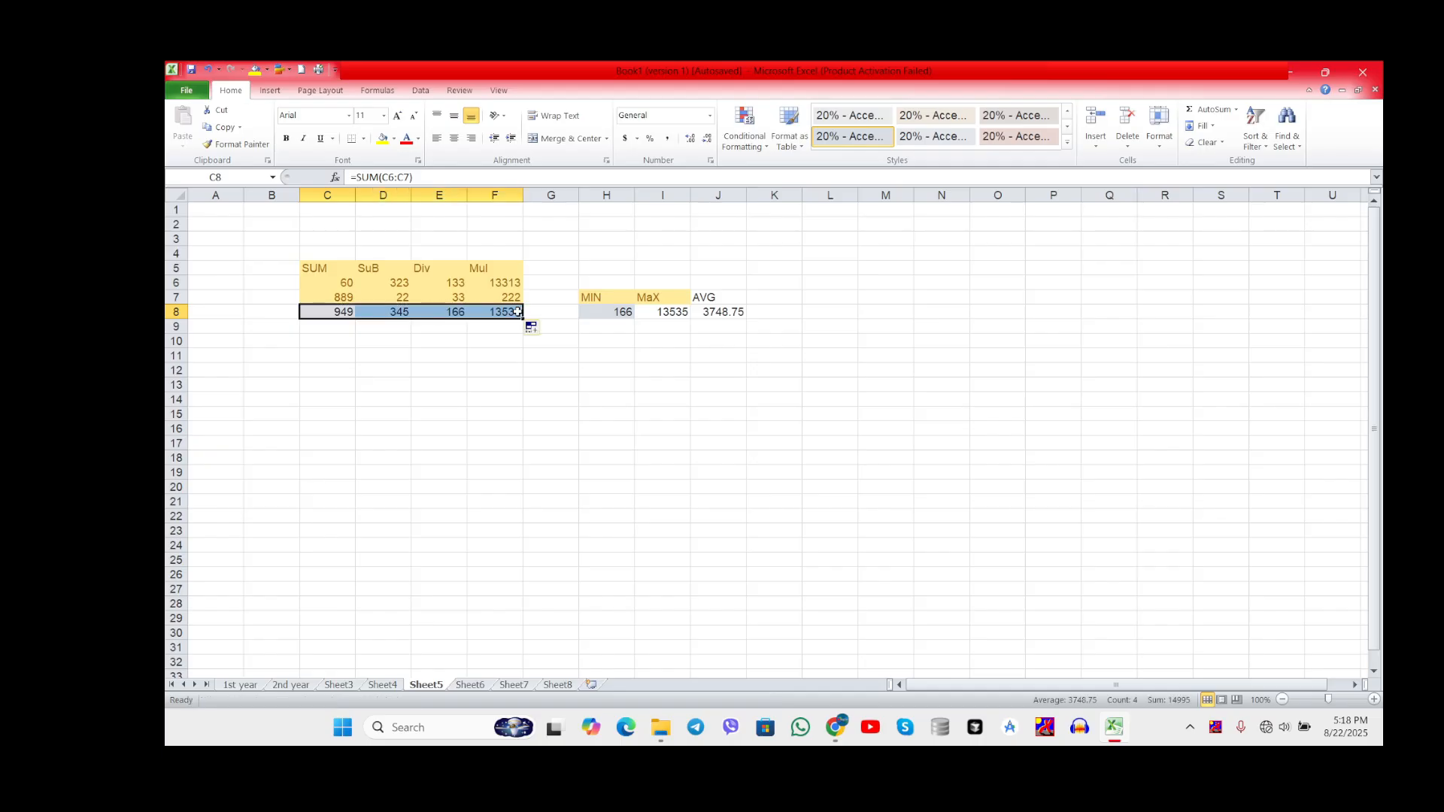
click(399, 315)
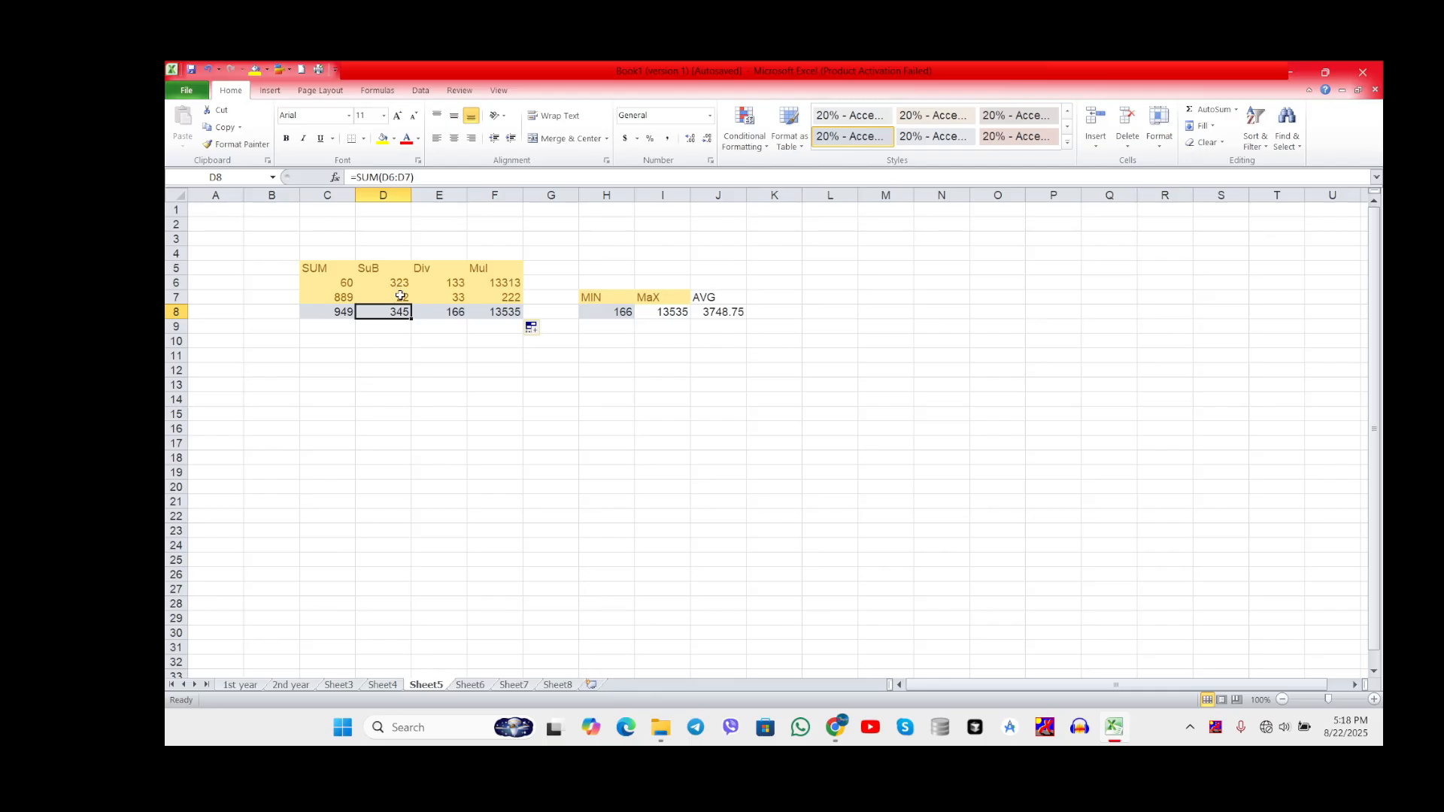
click(455, 318)
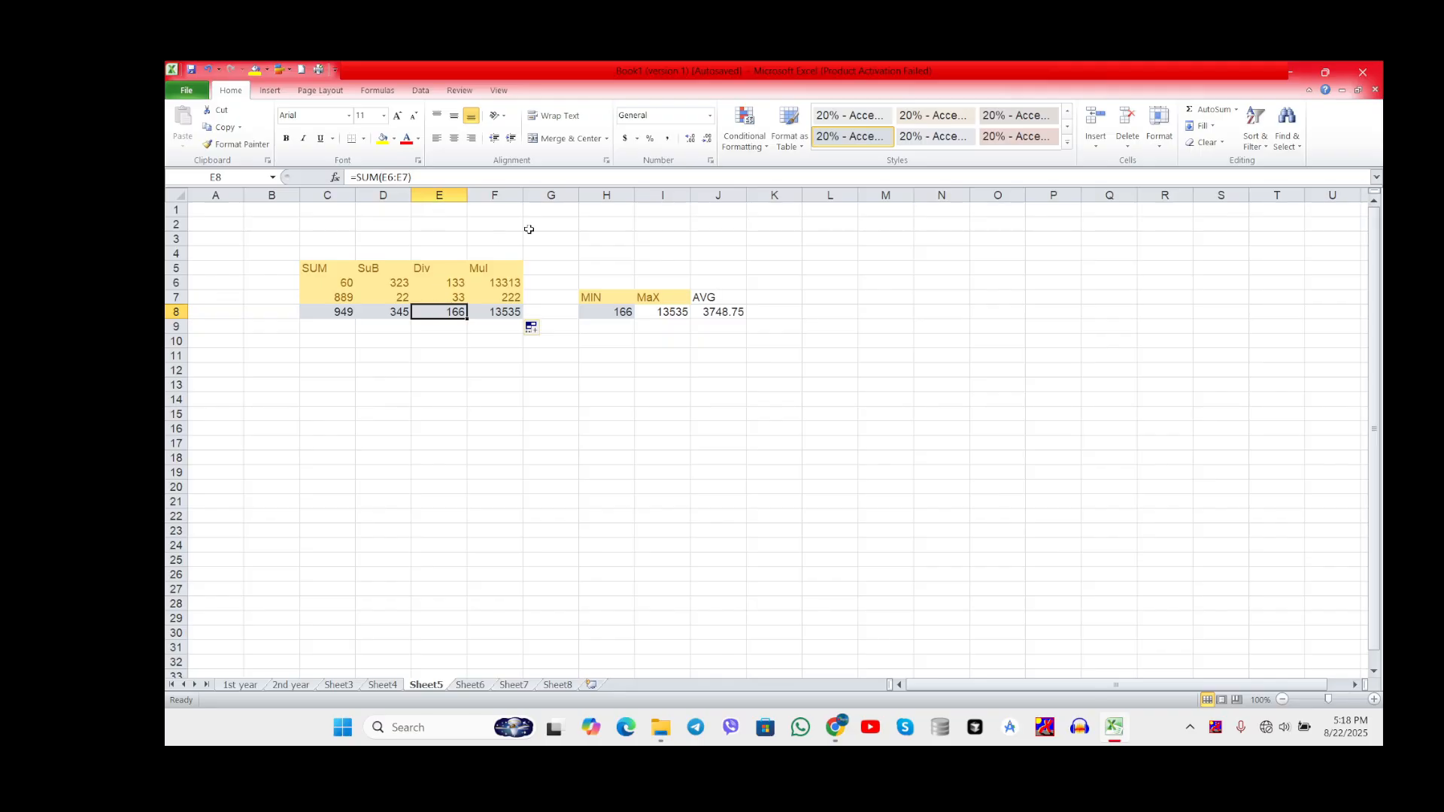
click(518, 314)
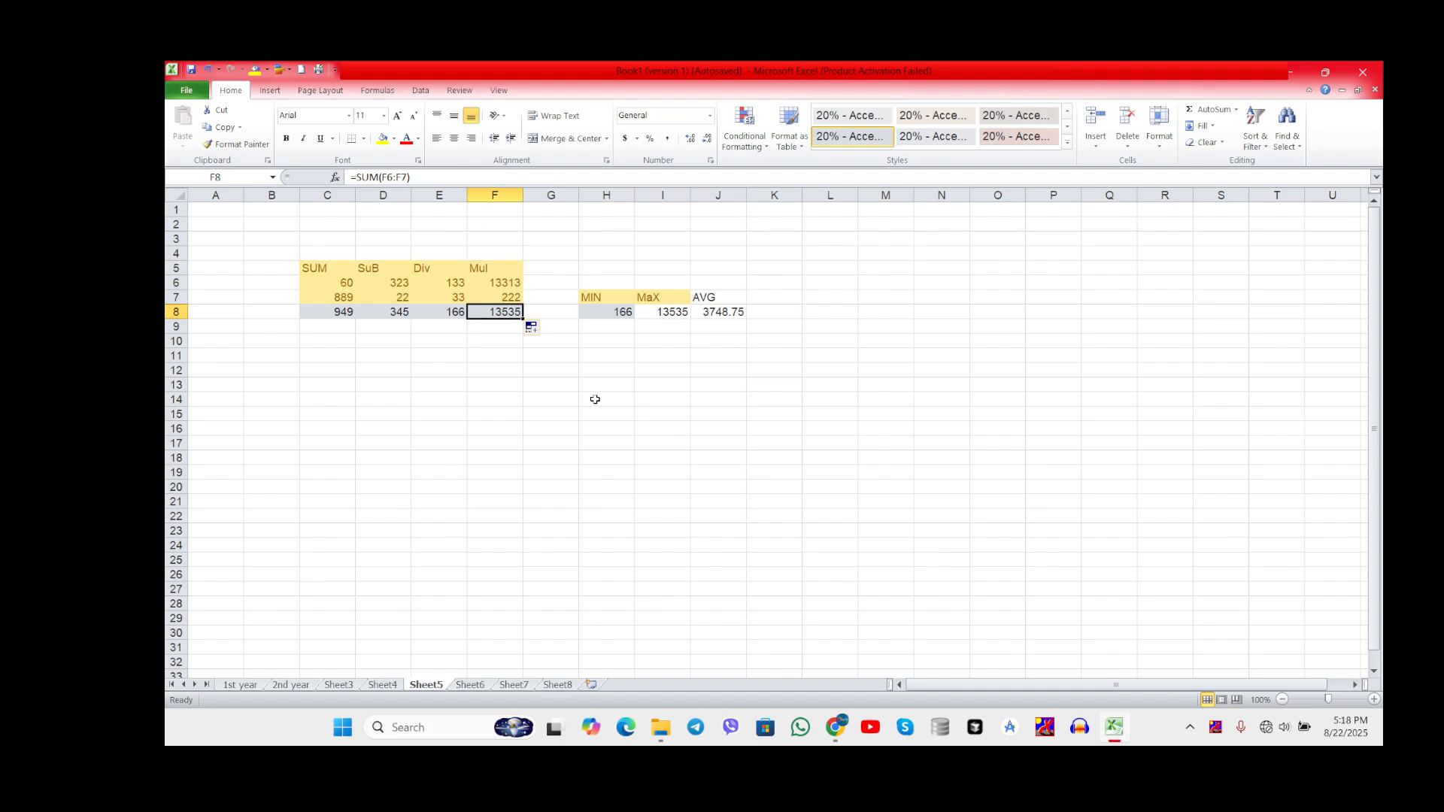
Step: Switch to Sheet6 and examine the monthly Salary and Expenses values in rows 3 and 4
click(479, 690)
click(494, 457)
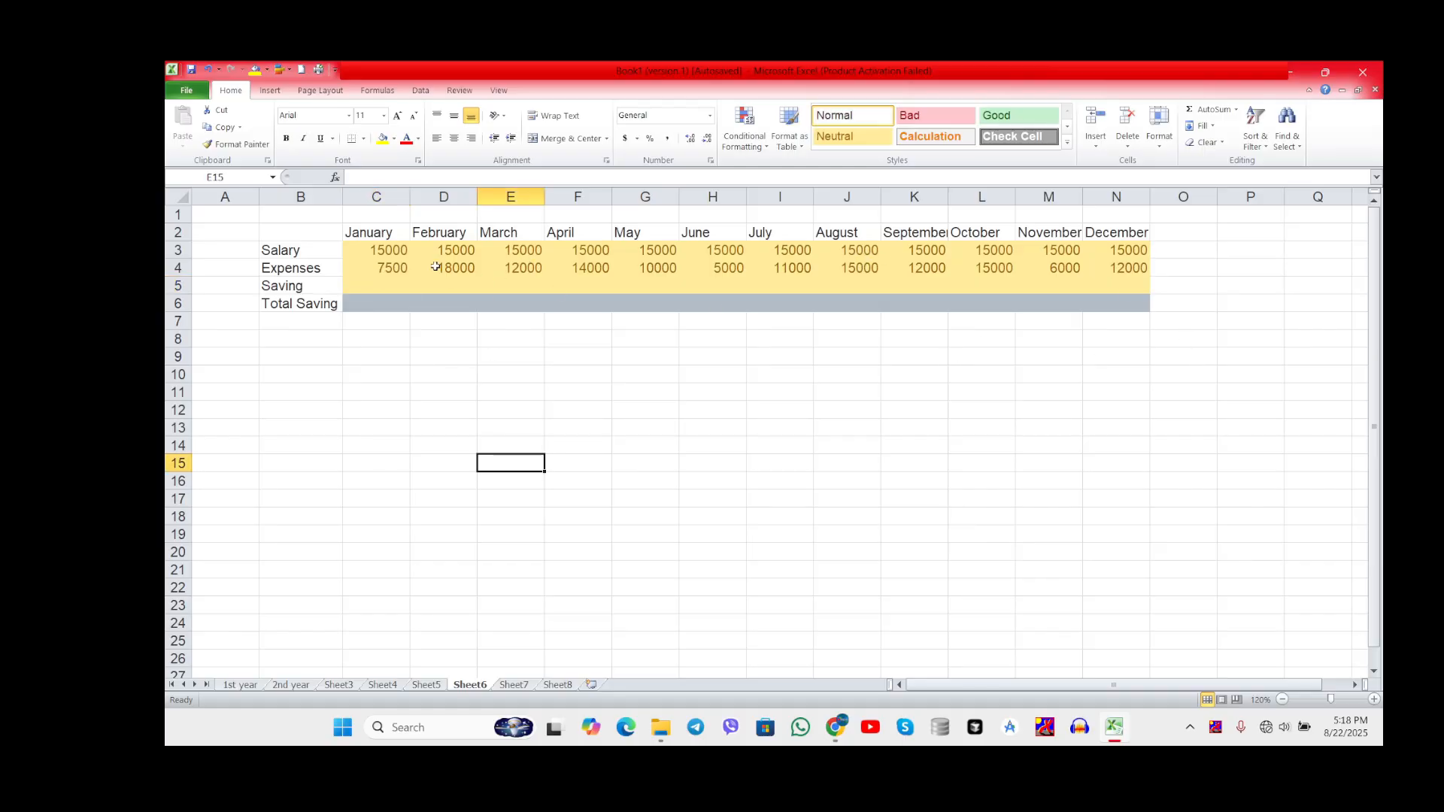
click(392, 255)
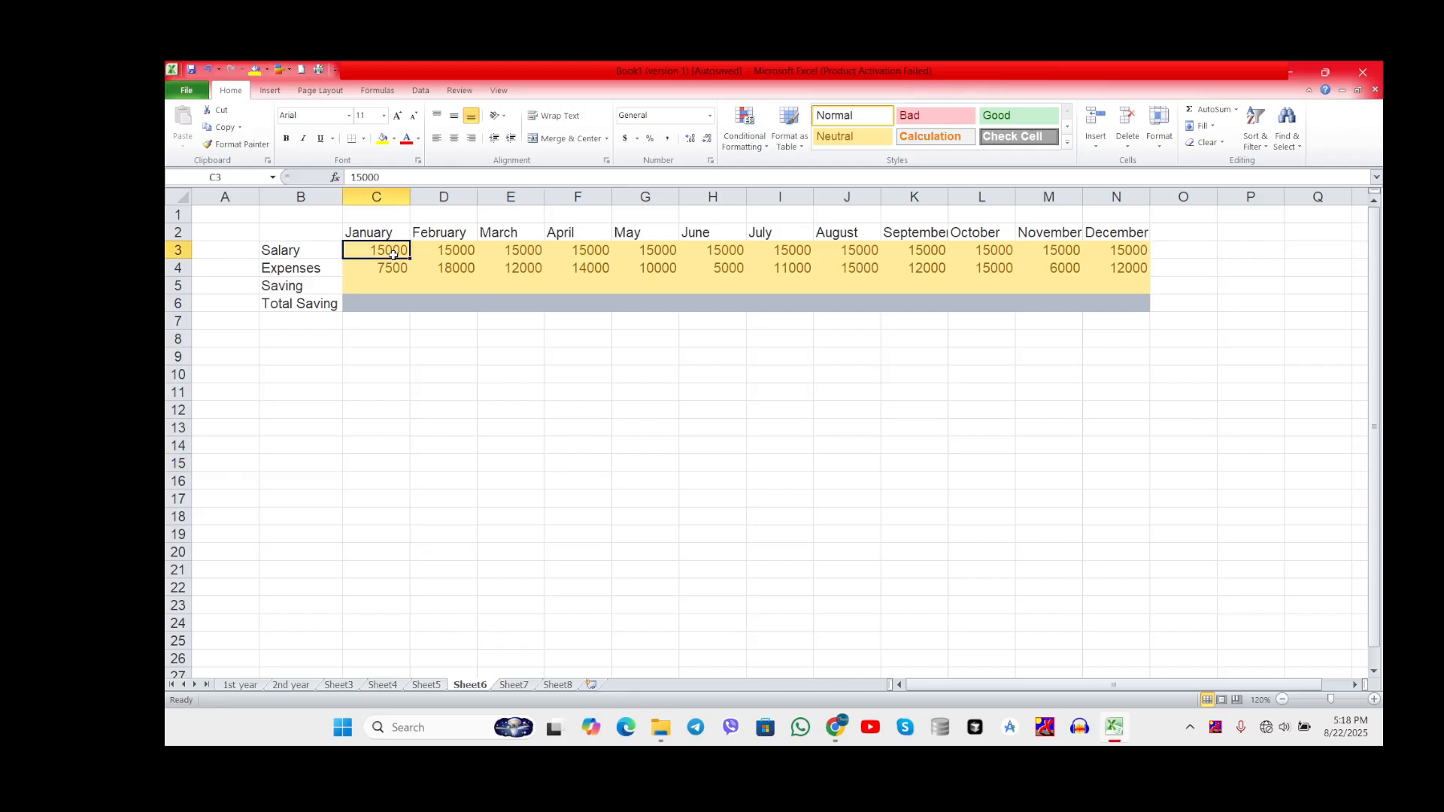
click(449, 252)
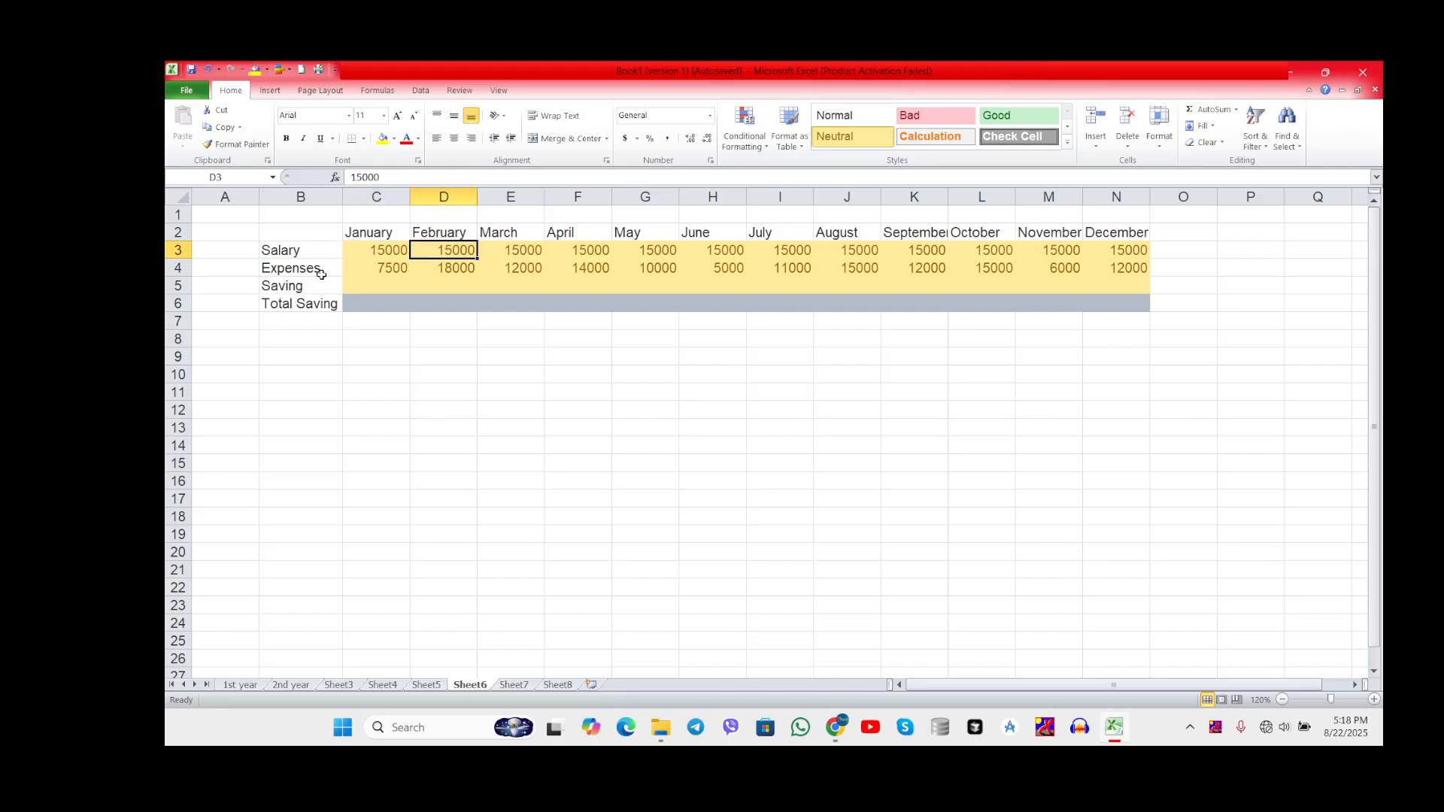
click(394, 272)
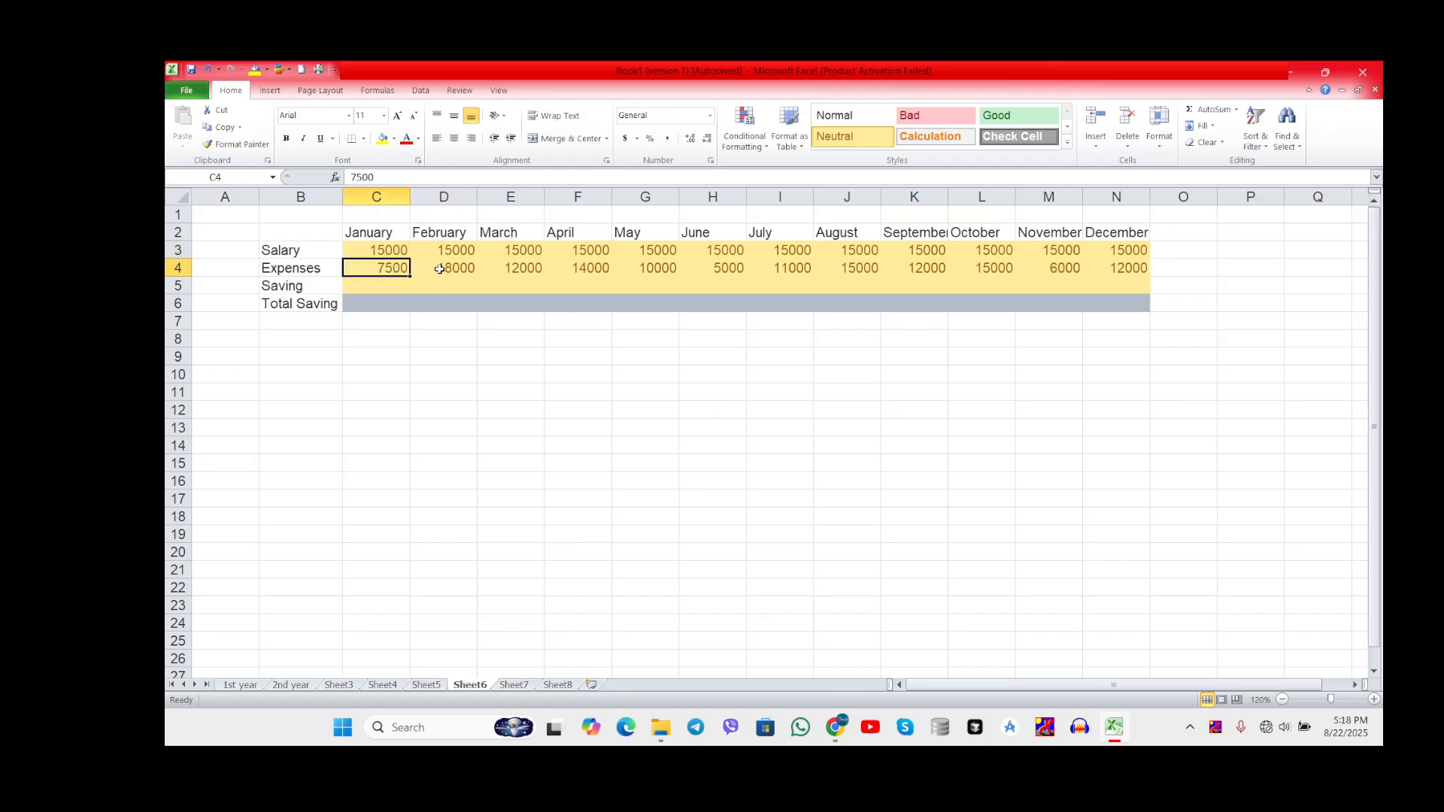
drag(454, 268, 531, 264)
click(531, 266)
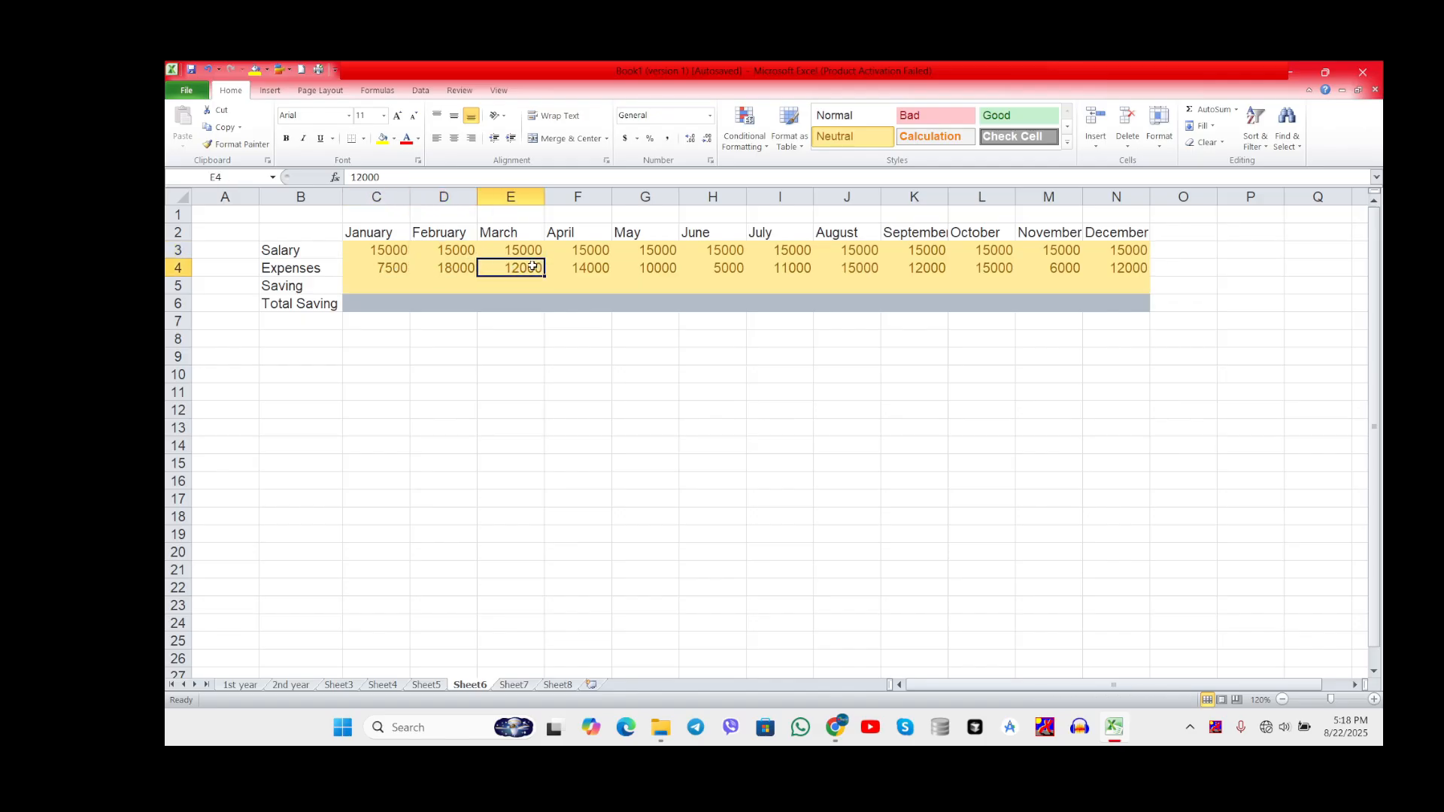
click(620, 274)
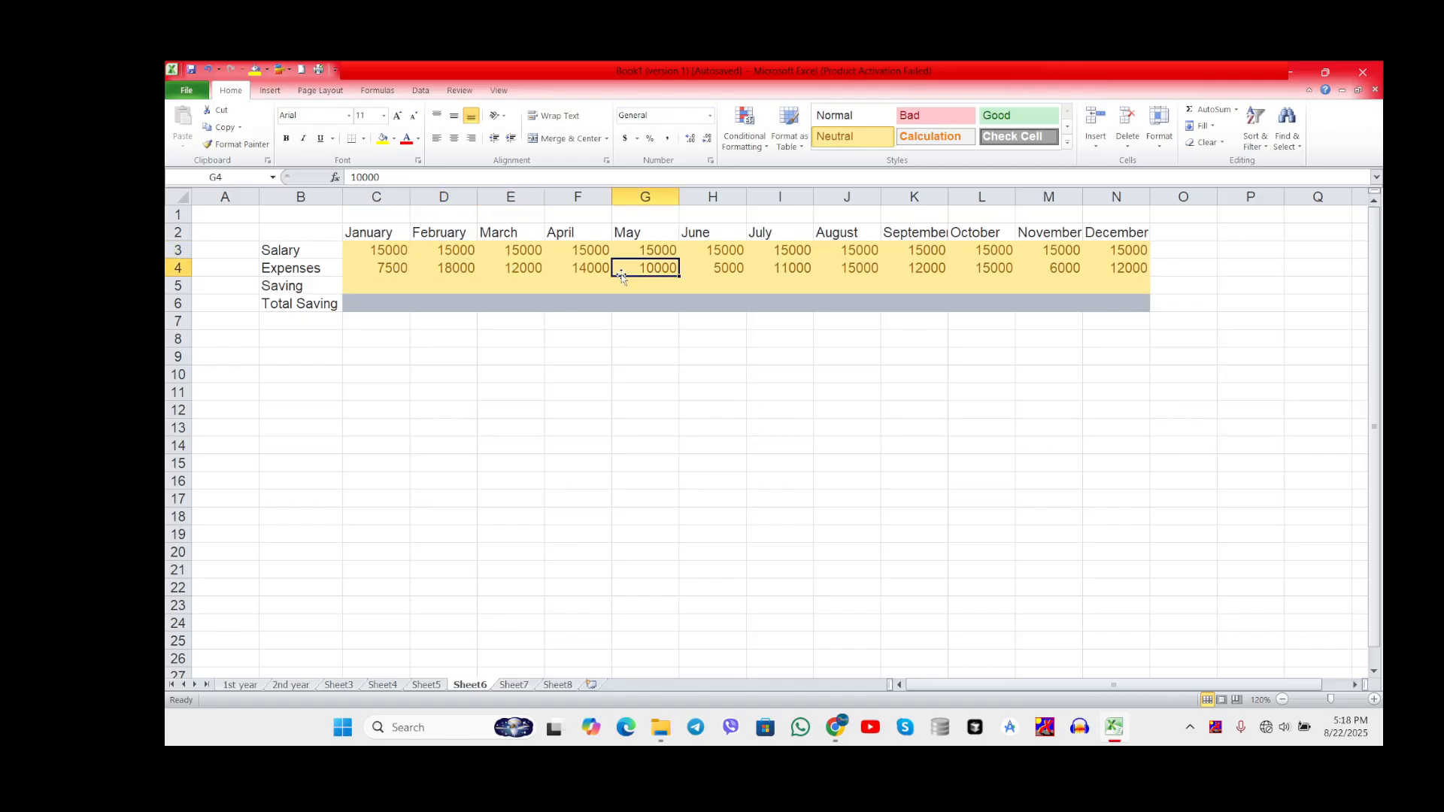
Step: Calculate January's saving in cell C5 with the formula =C3-C4, subtracting Expenses from Salary
click(370, 293)
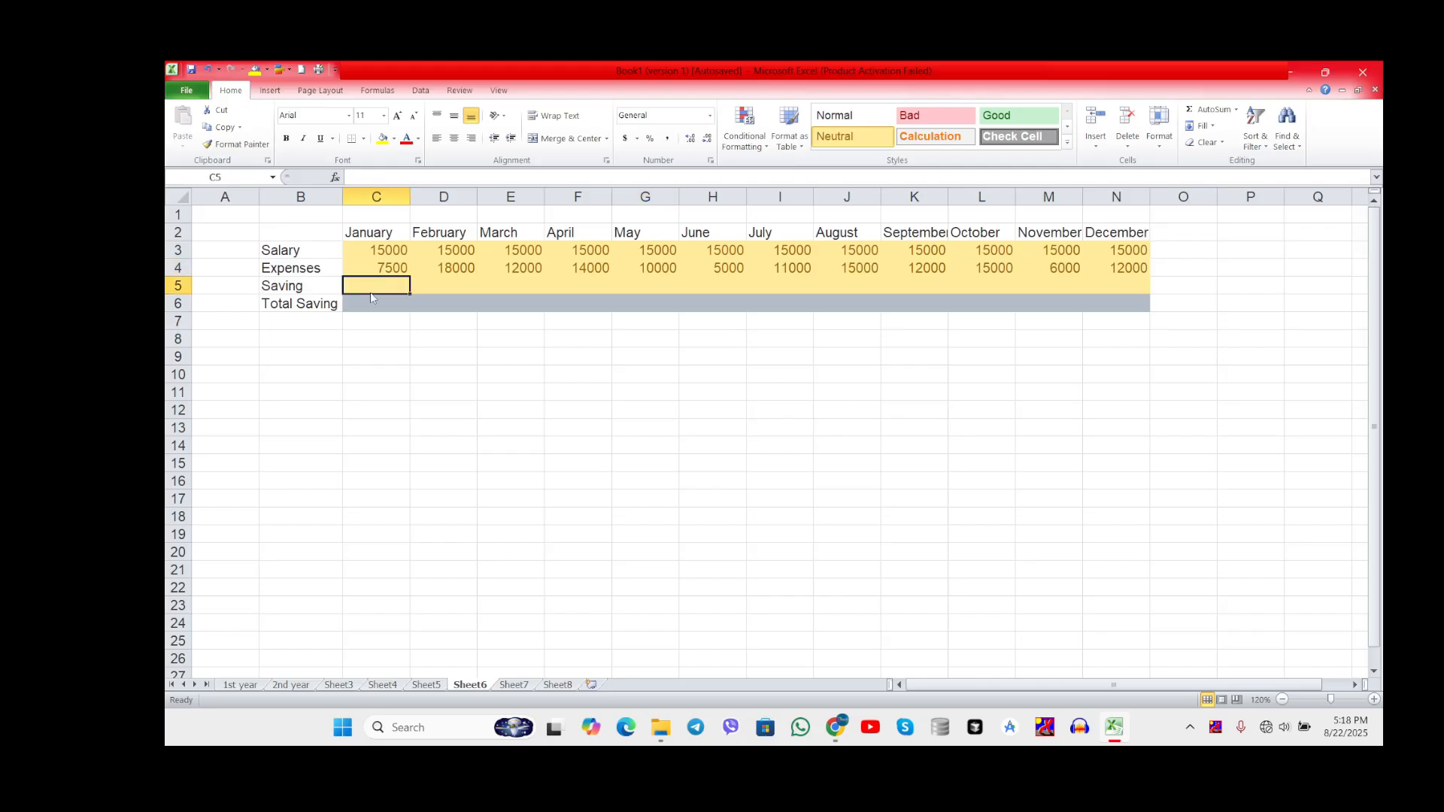
text(=)
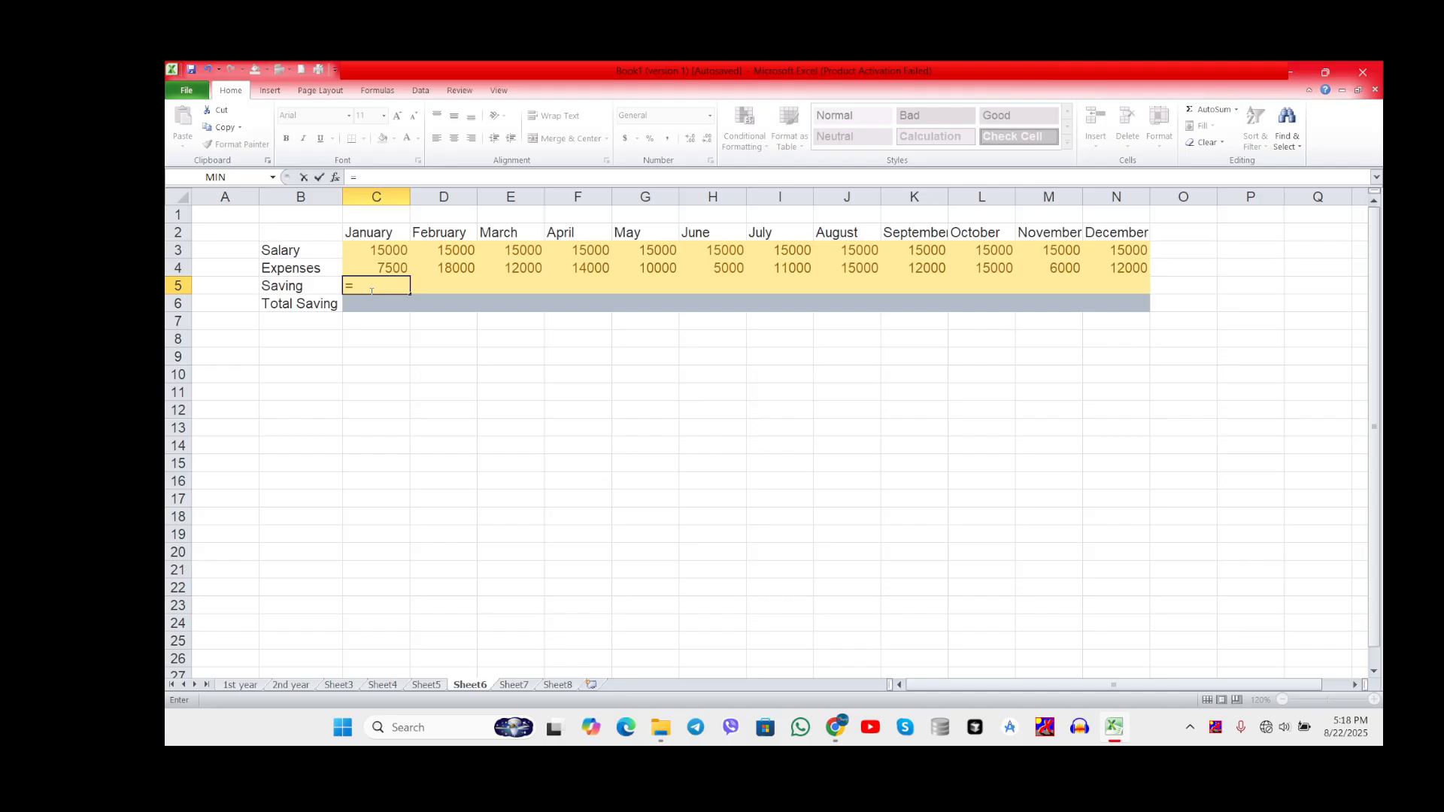
click(390, 253)
text(-)
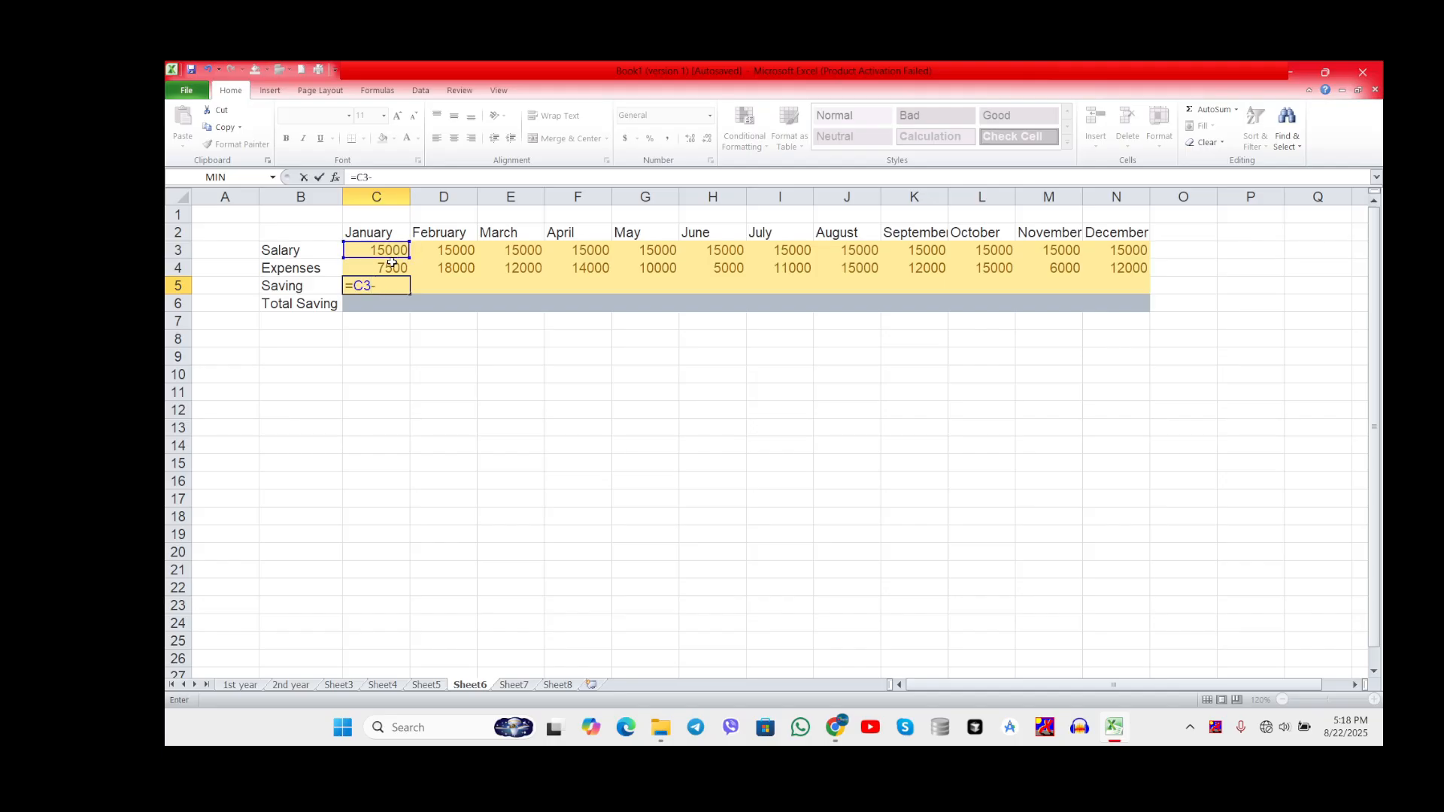
click(392, 269)
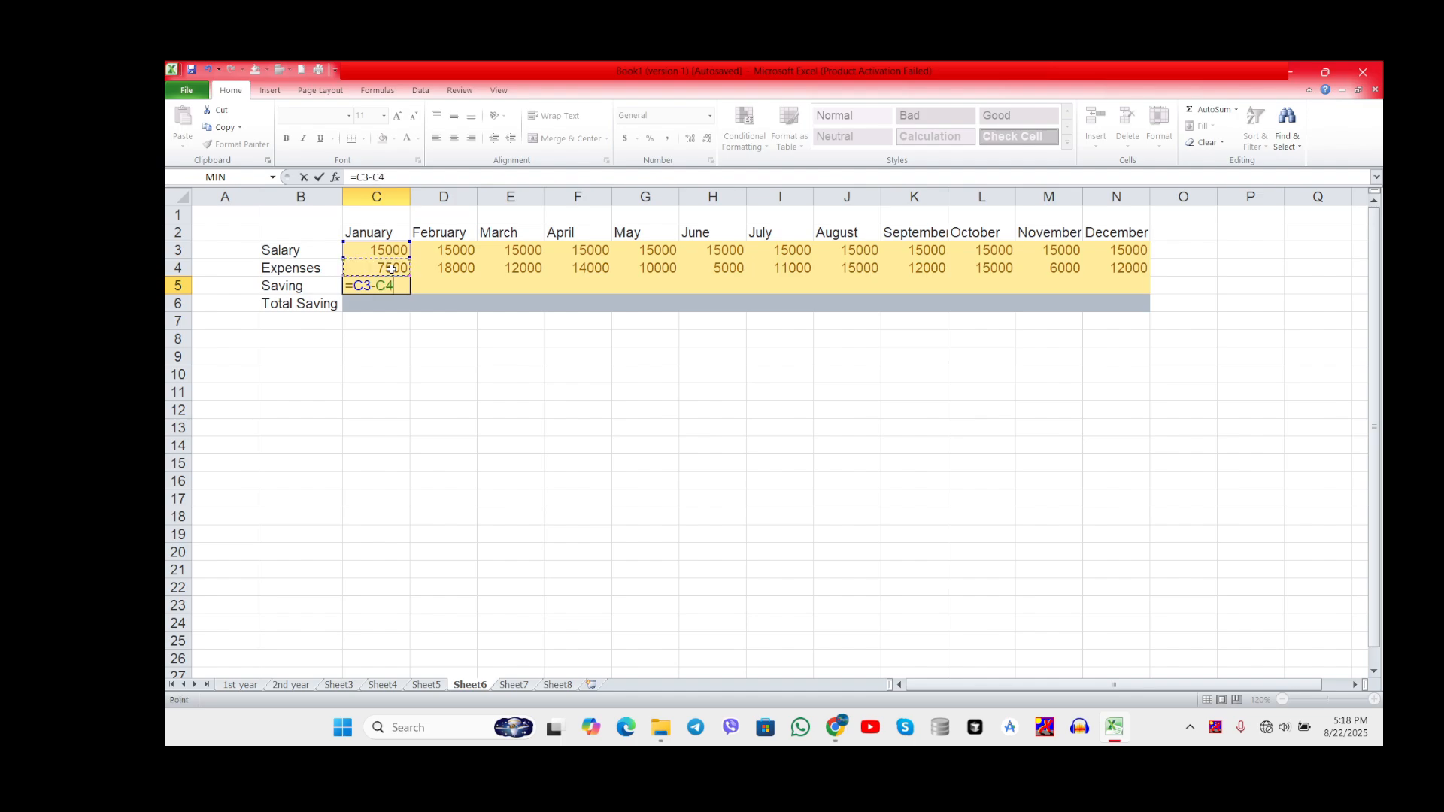
key(Return)
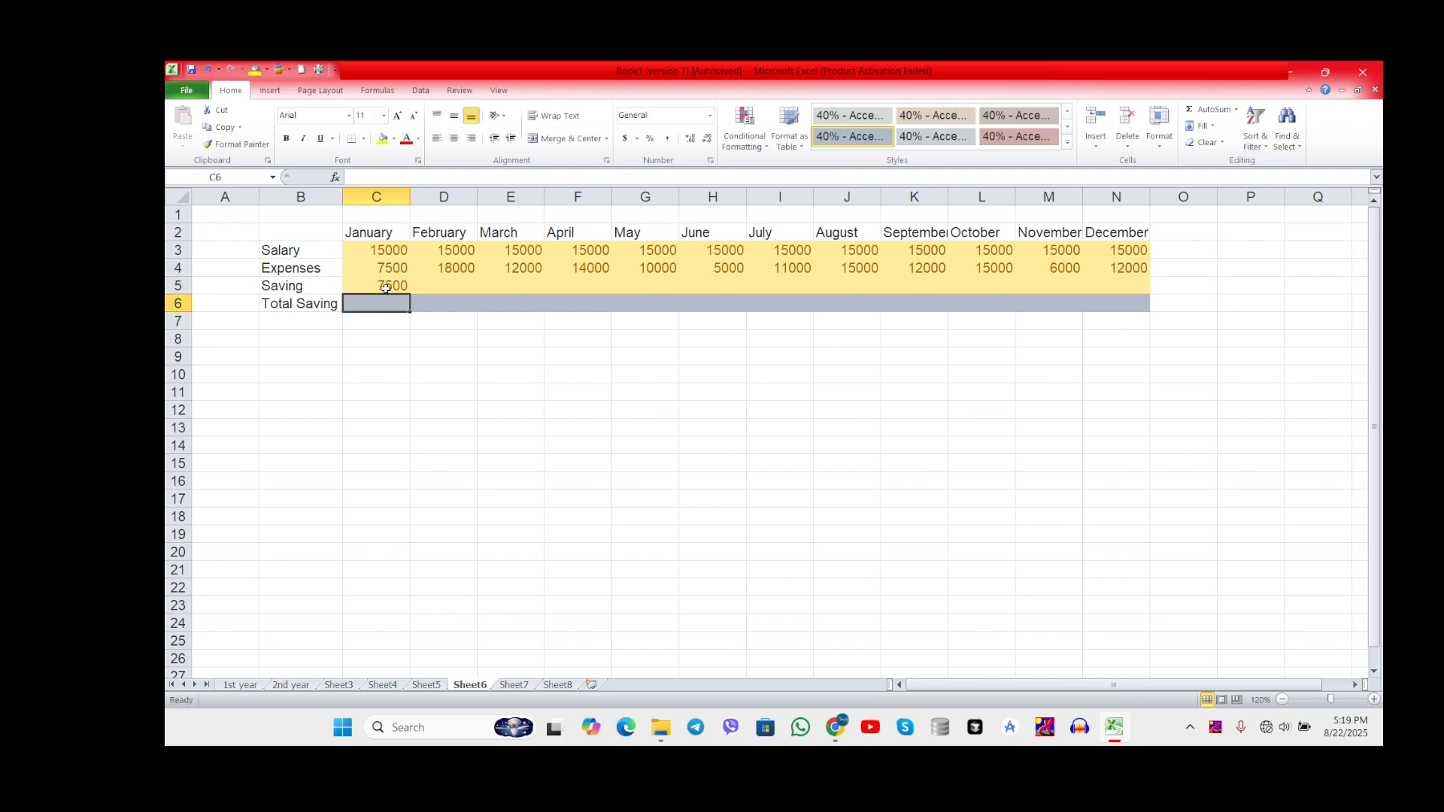
click(385, 288)
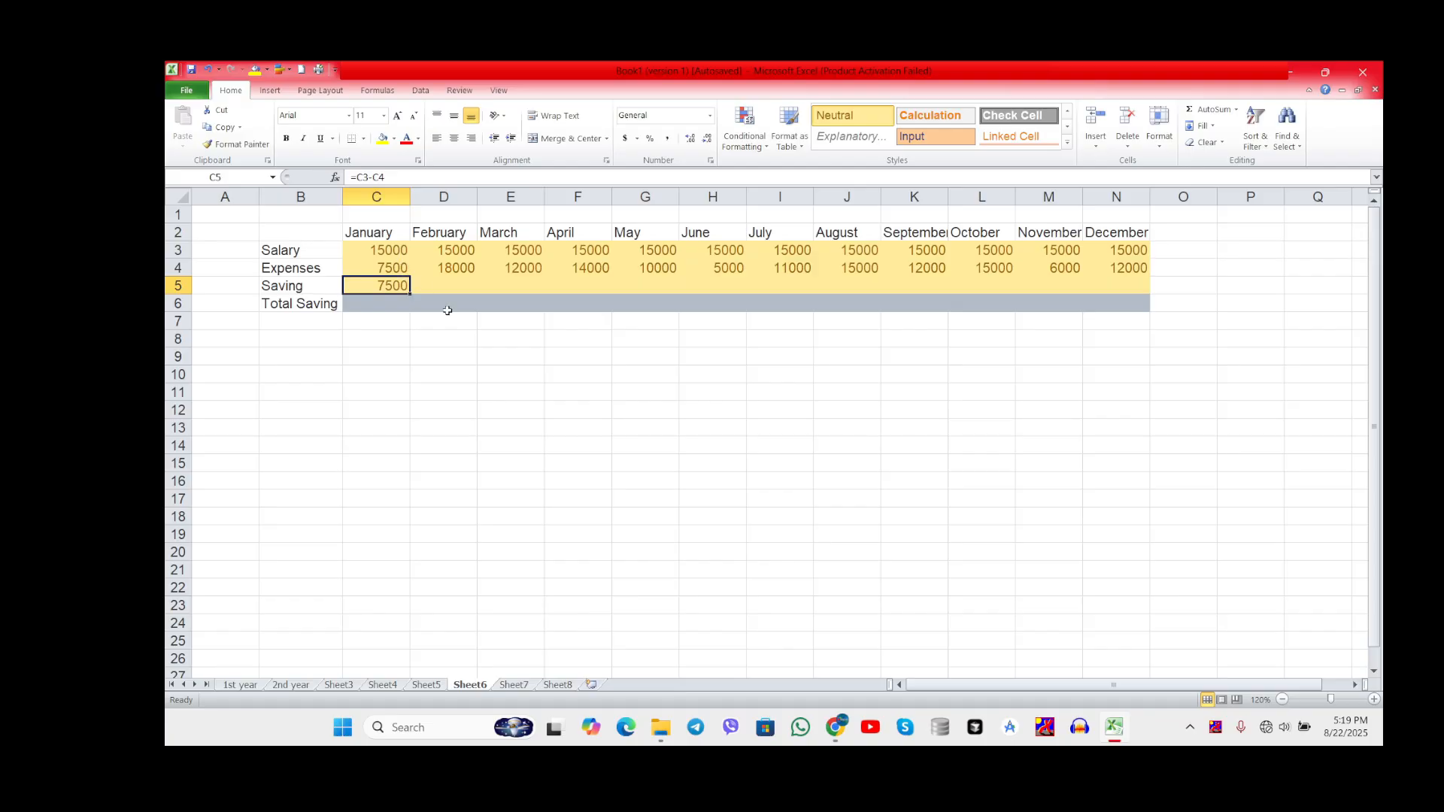
click(464, 285)
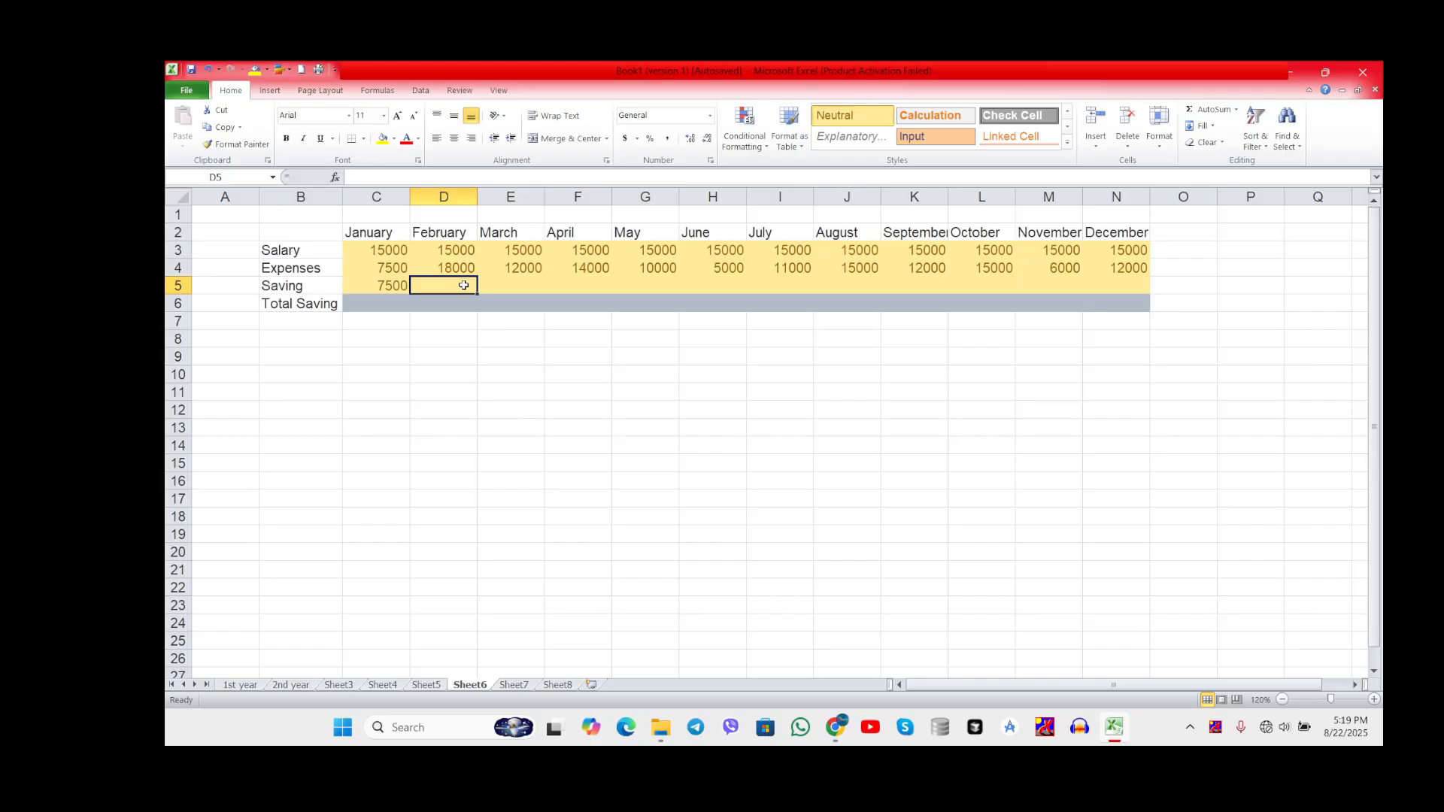
text(=)
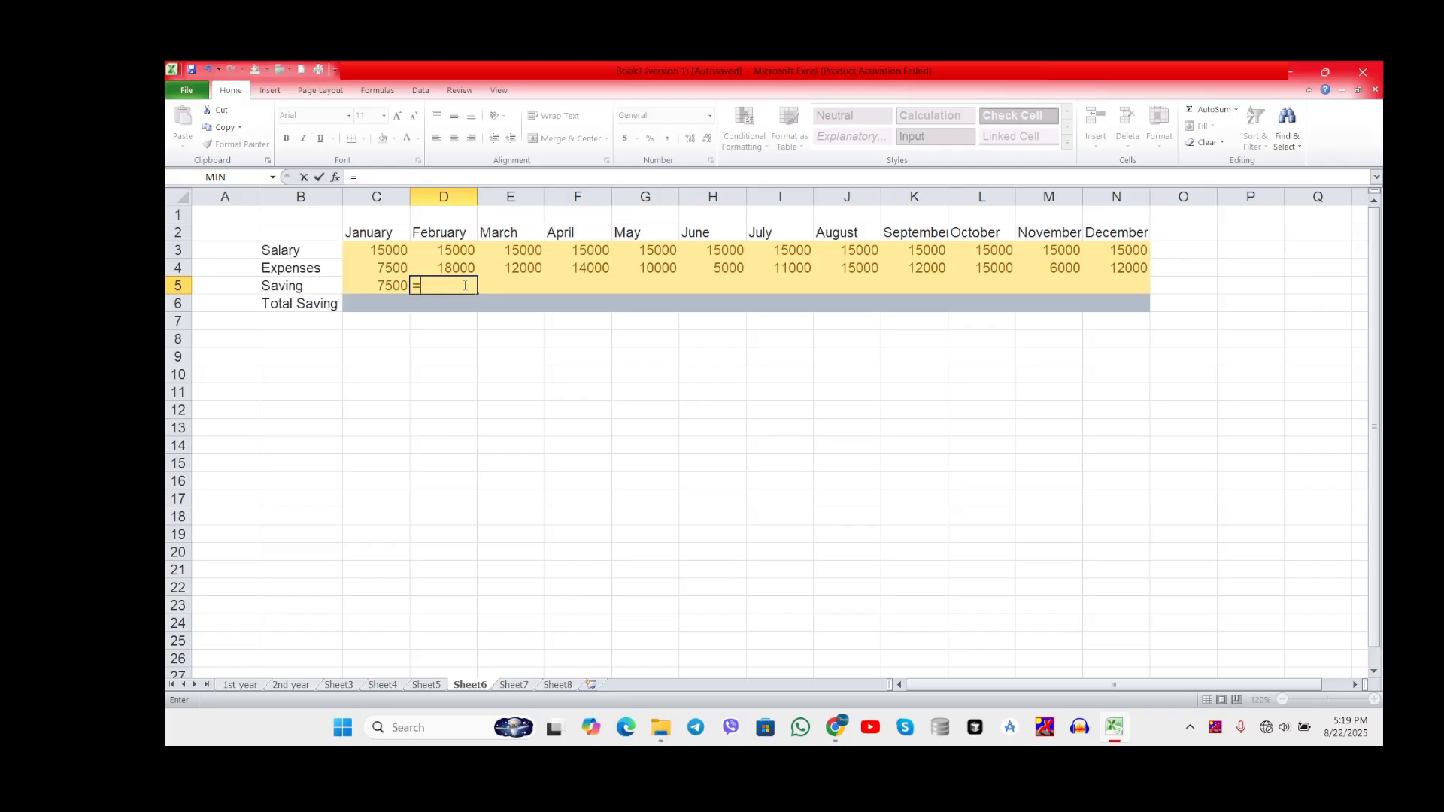
key(BackSpace)
click(401, 285)
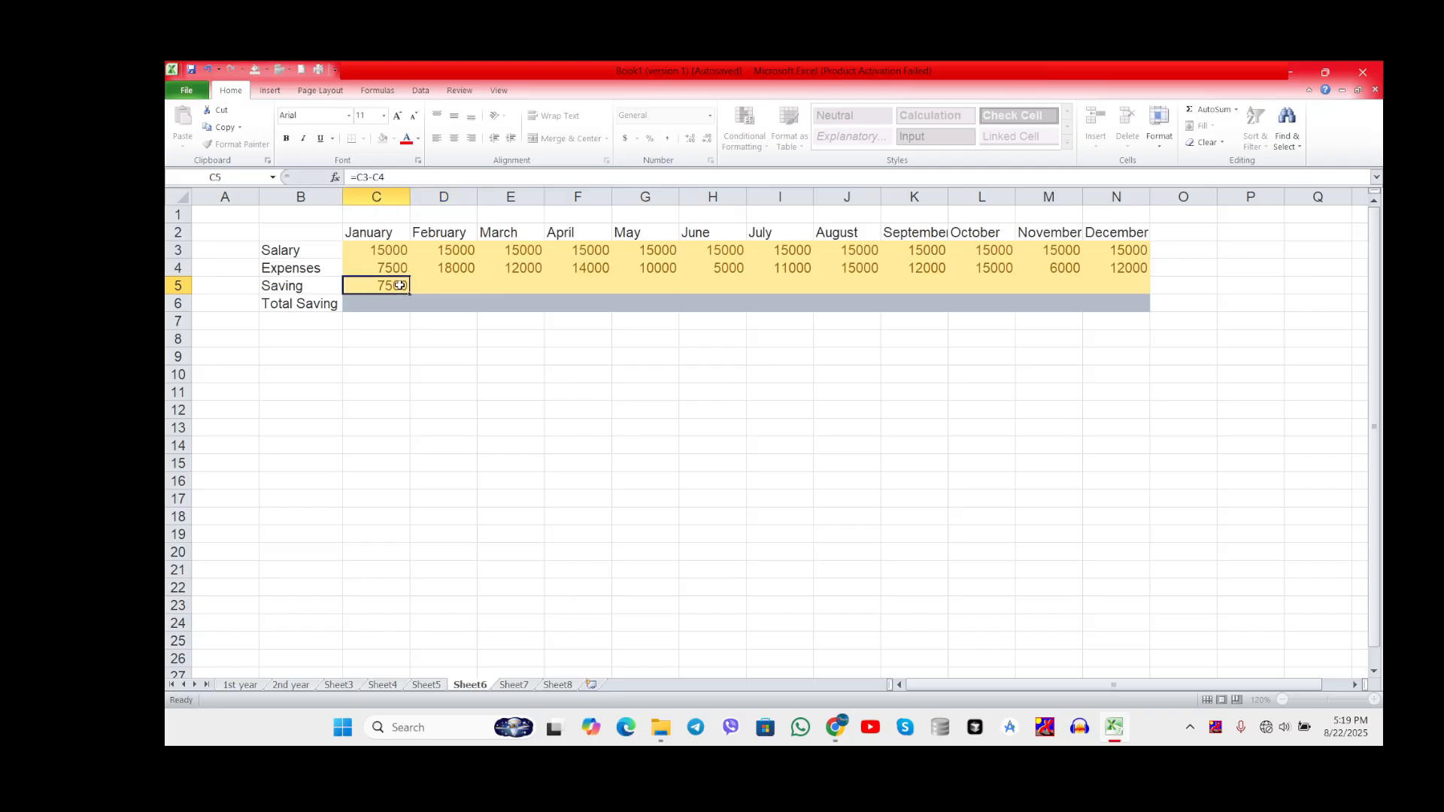
Step: Calculate February's saving in cell D5 with the formula =D3-D4, subtracting Expenses from Salary
click(435, 287)
text(=)
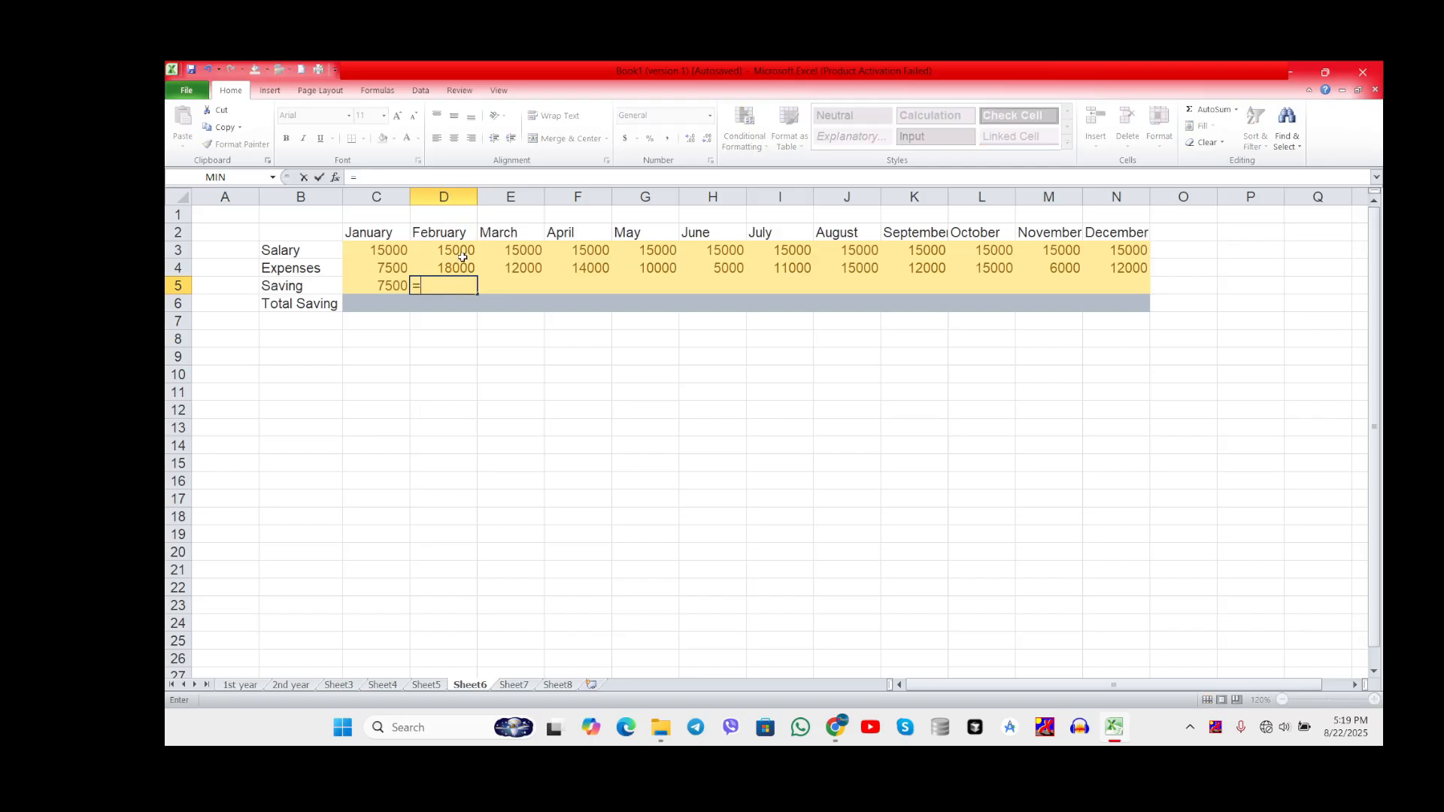
click(461, 256)
text(-)
click(460, 268)
key(Return)
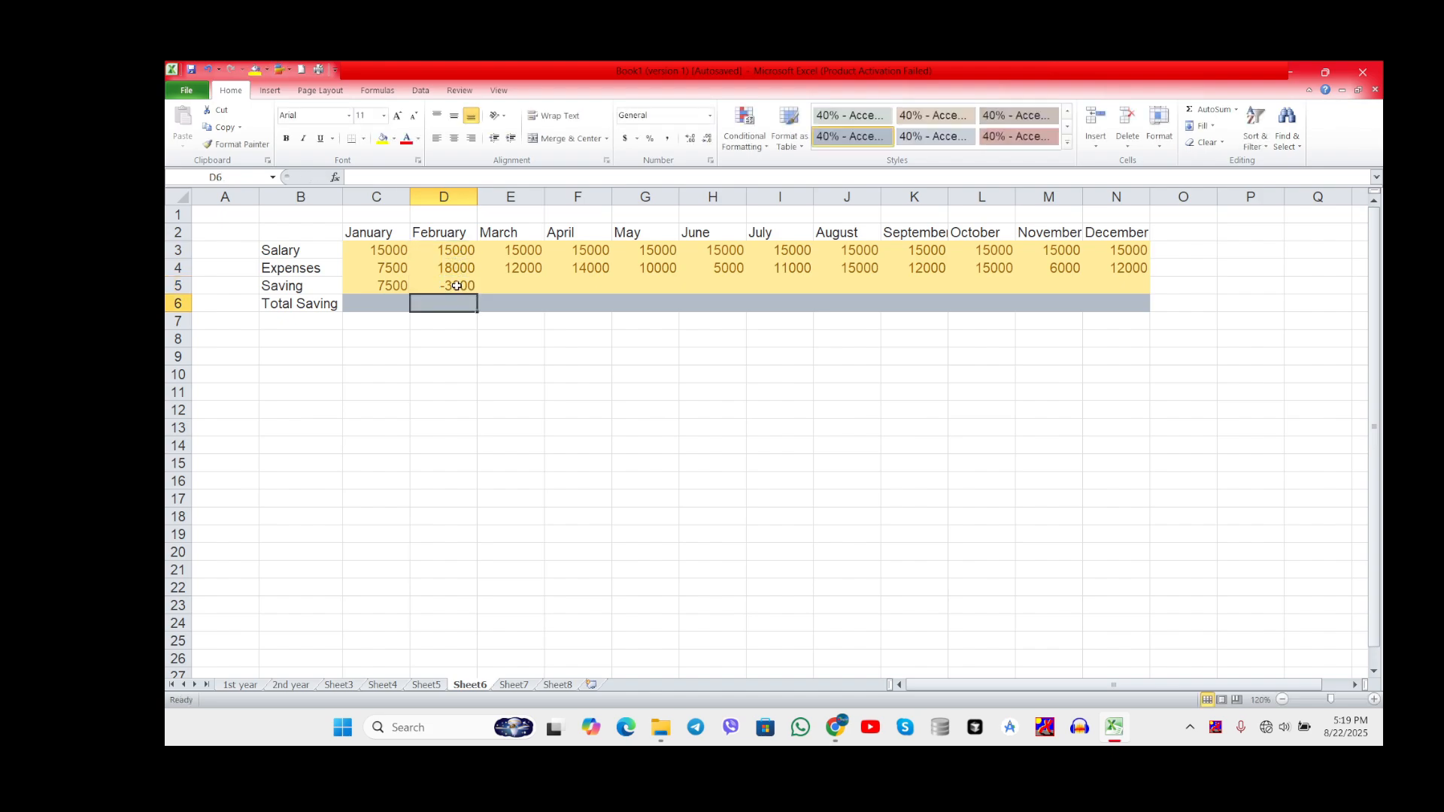
Step: Fill the saving formula from cell D5 across to N5 for December and check the formulas of several filled cells
click(462, 283)
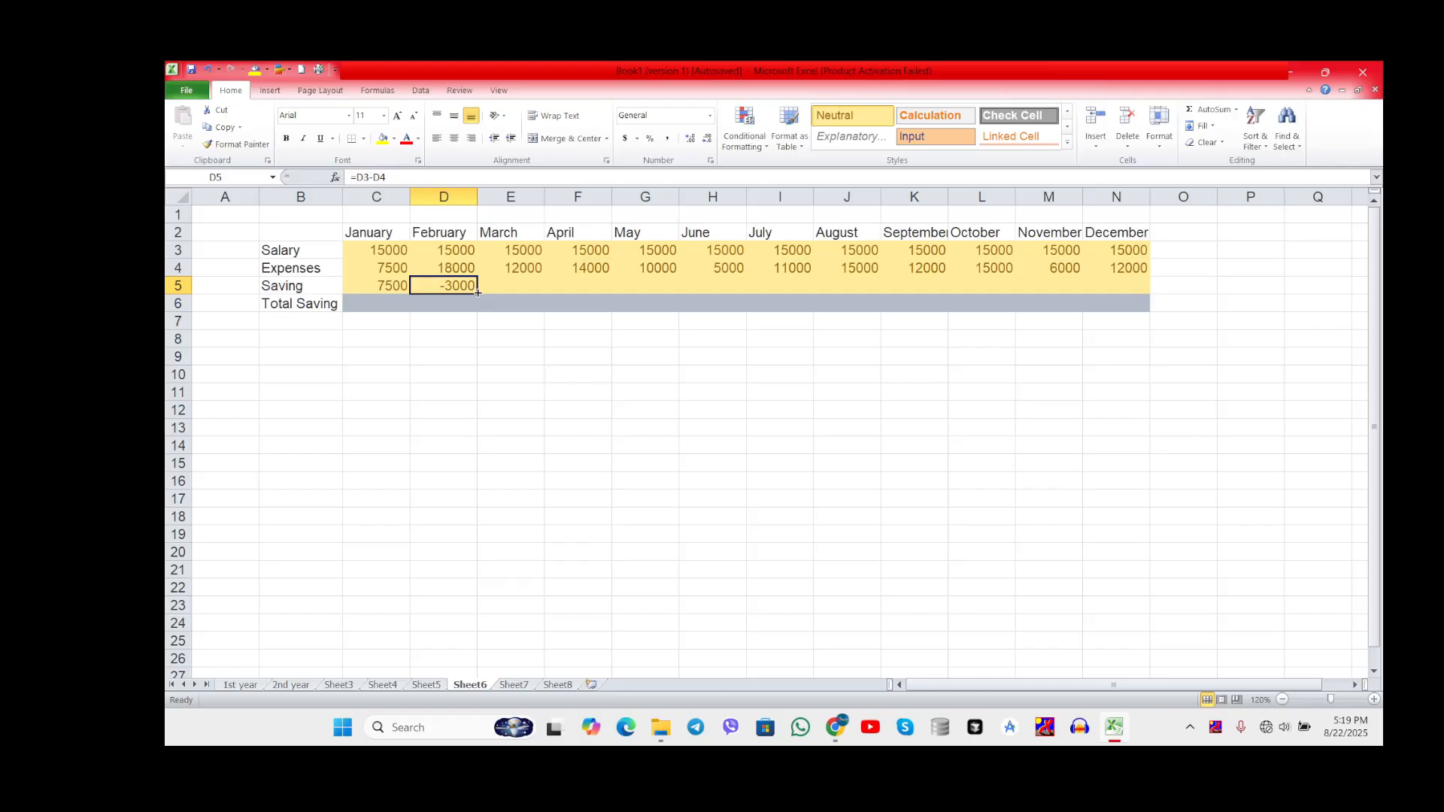
drag(476, 291, 1136, 298)
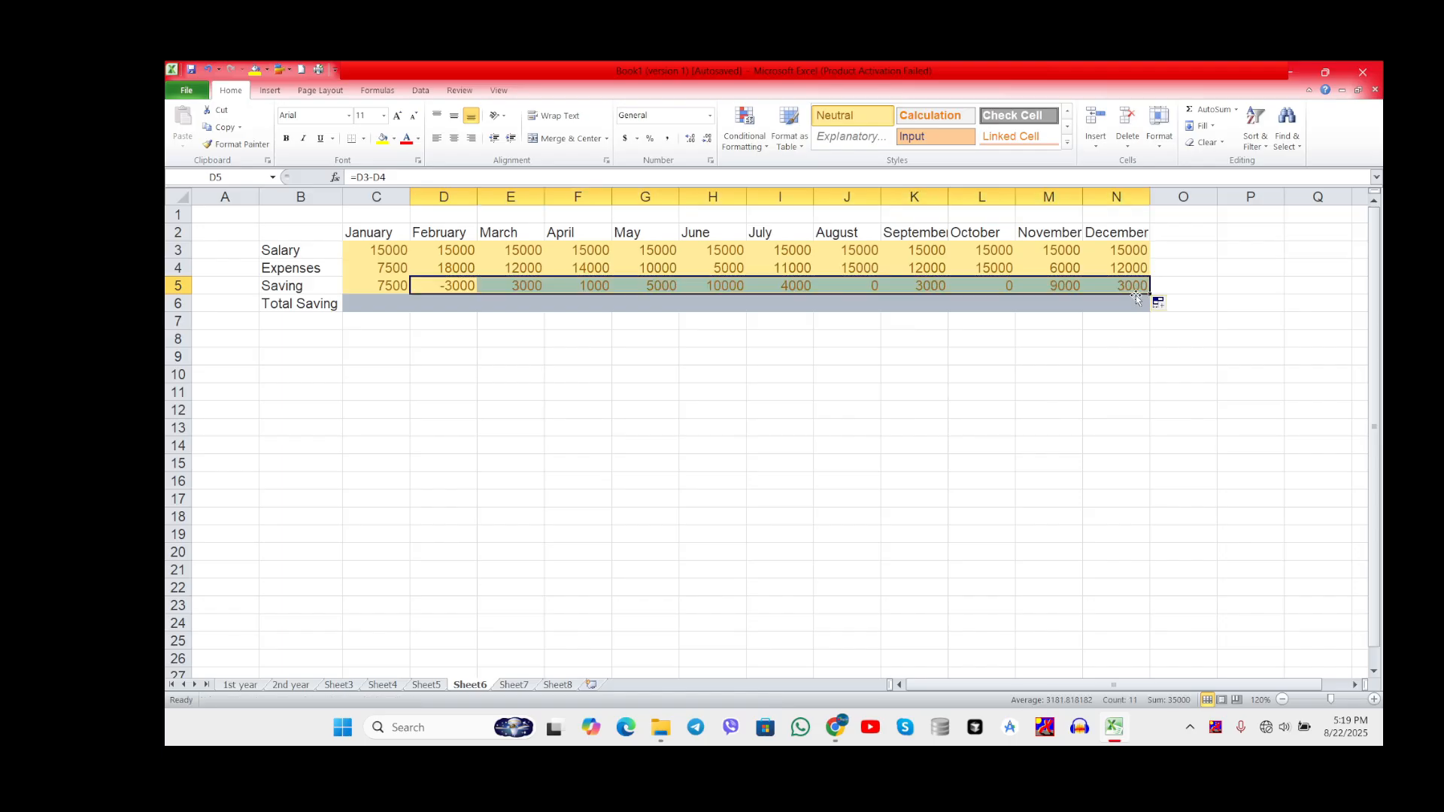
click(944, 284)
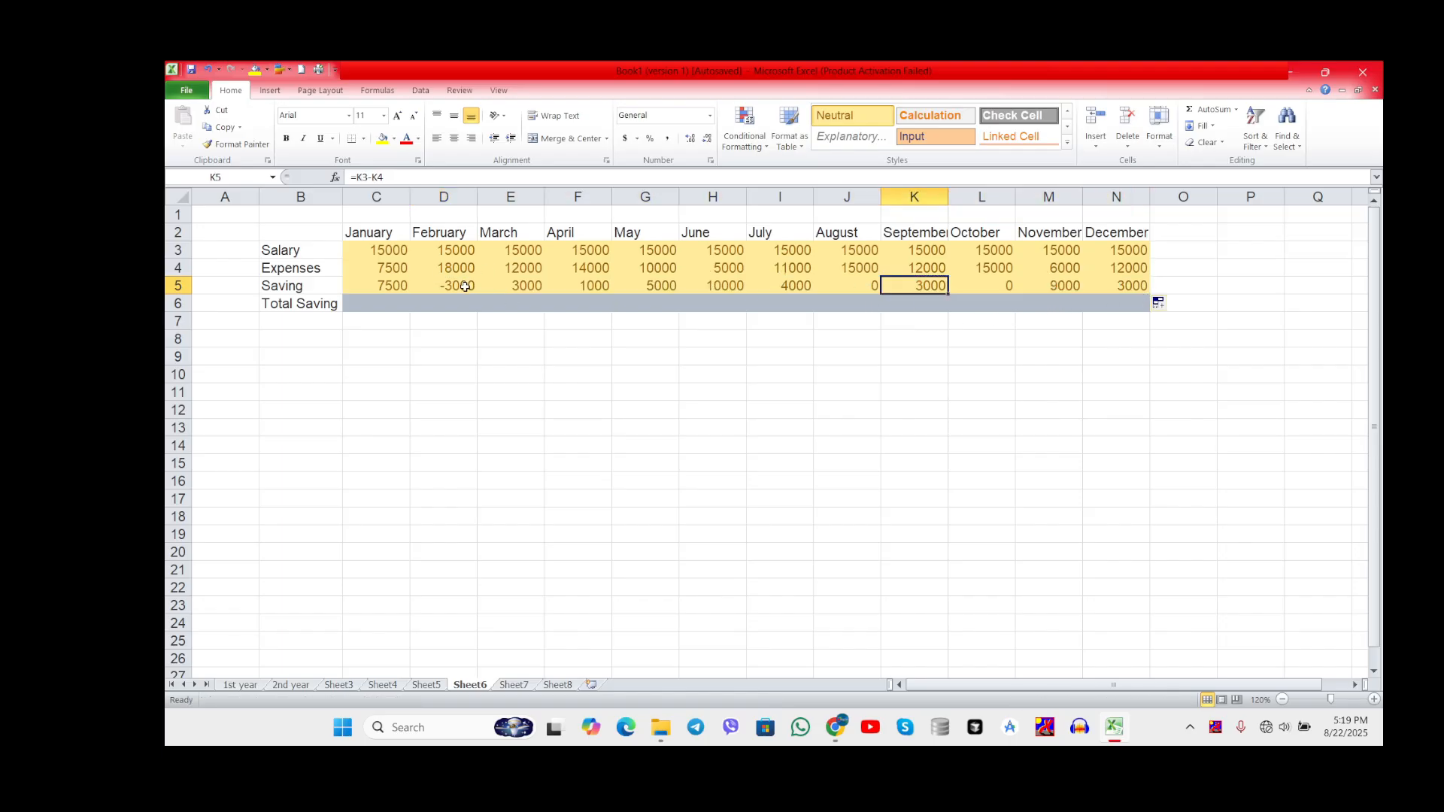
click(466, 287)
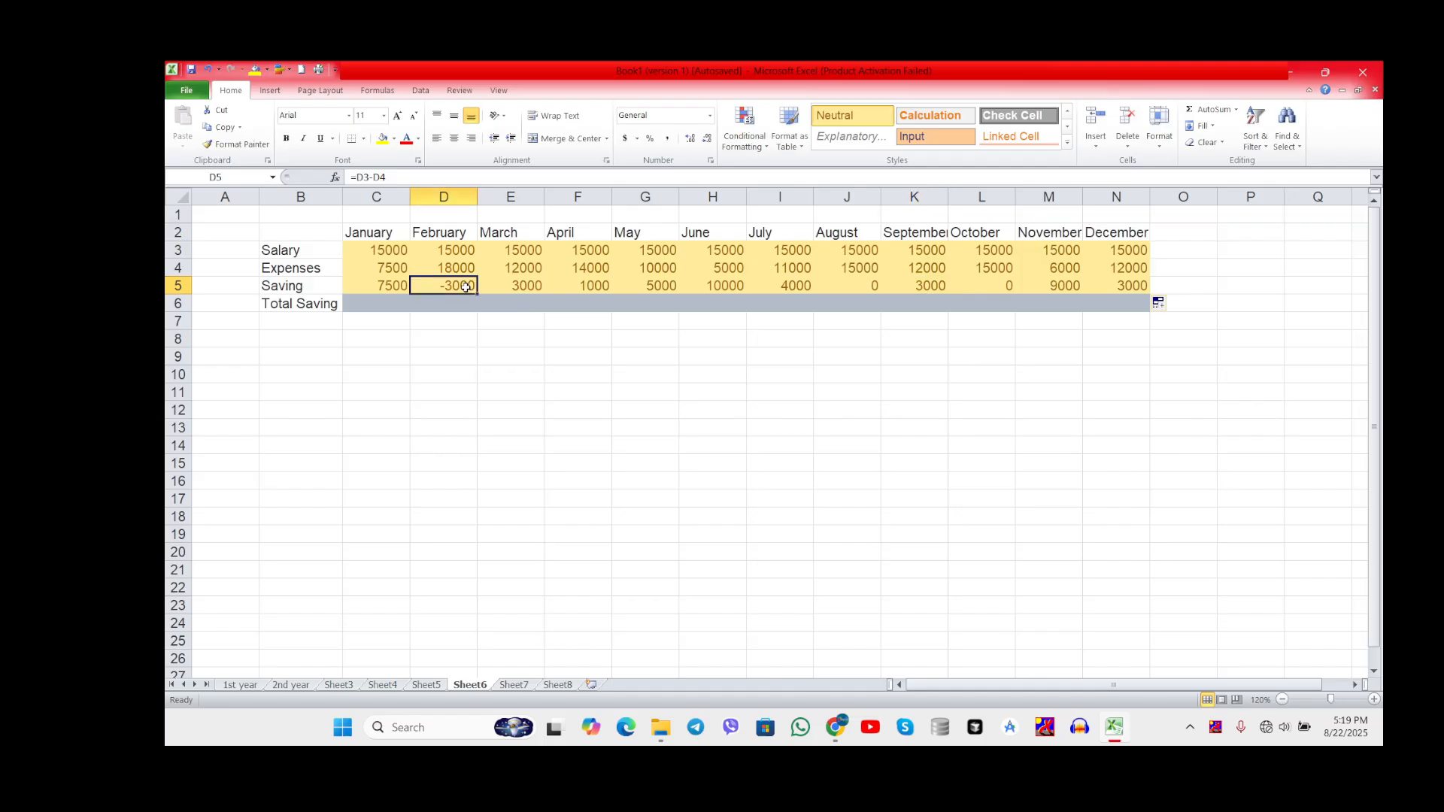
click(526, 286)
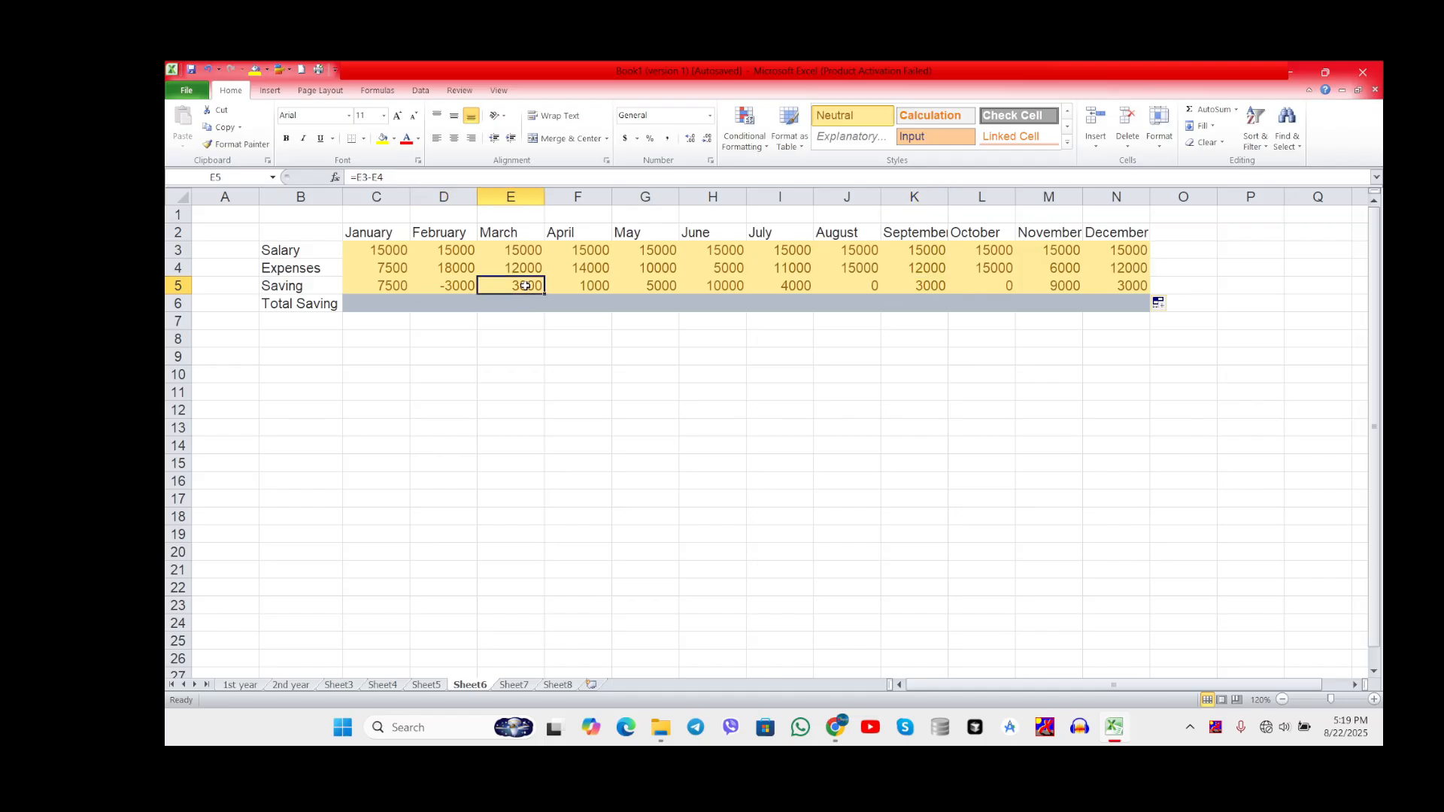
click(579, 290)
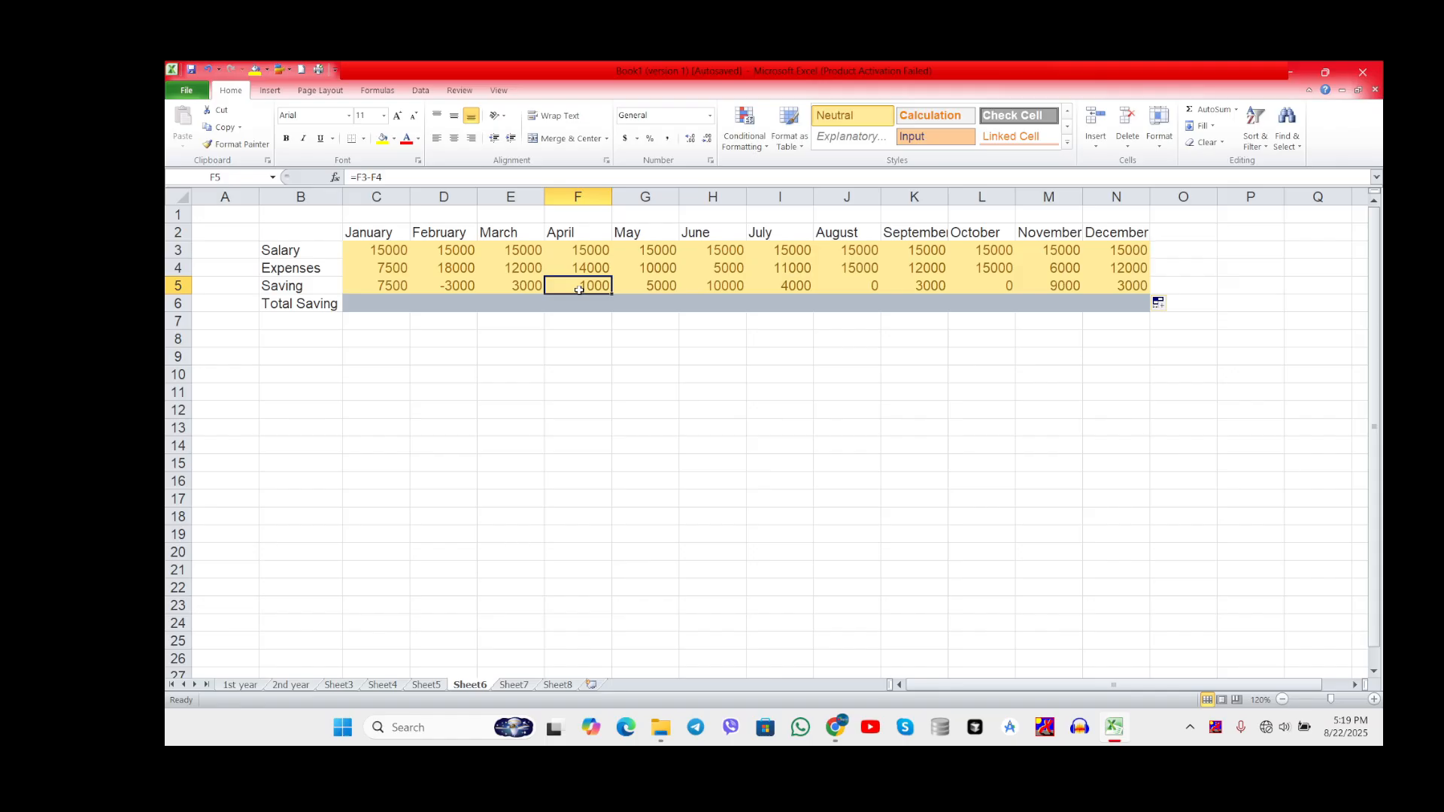
click(640, 282)
click(850, 285)
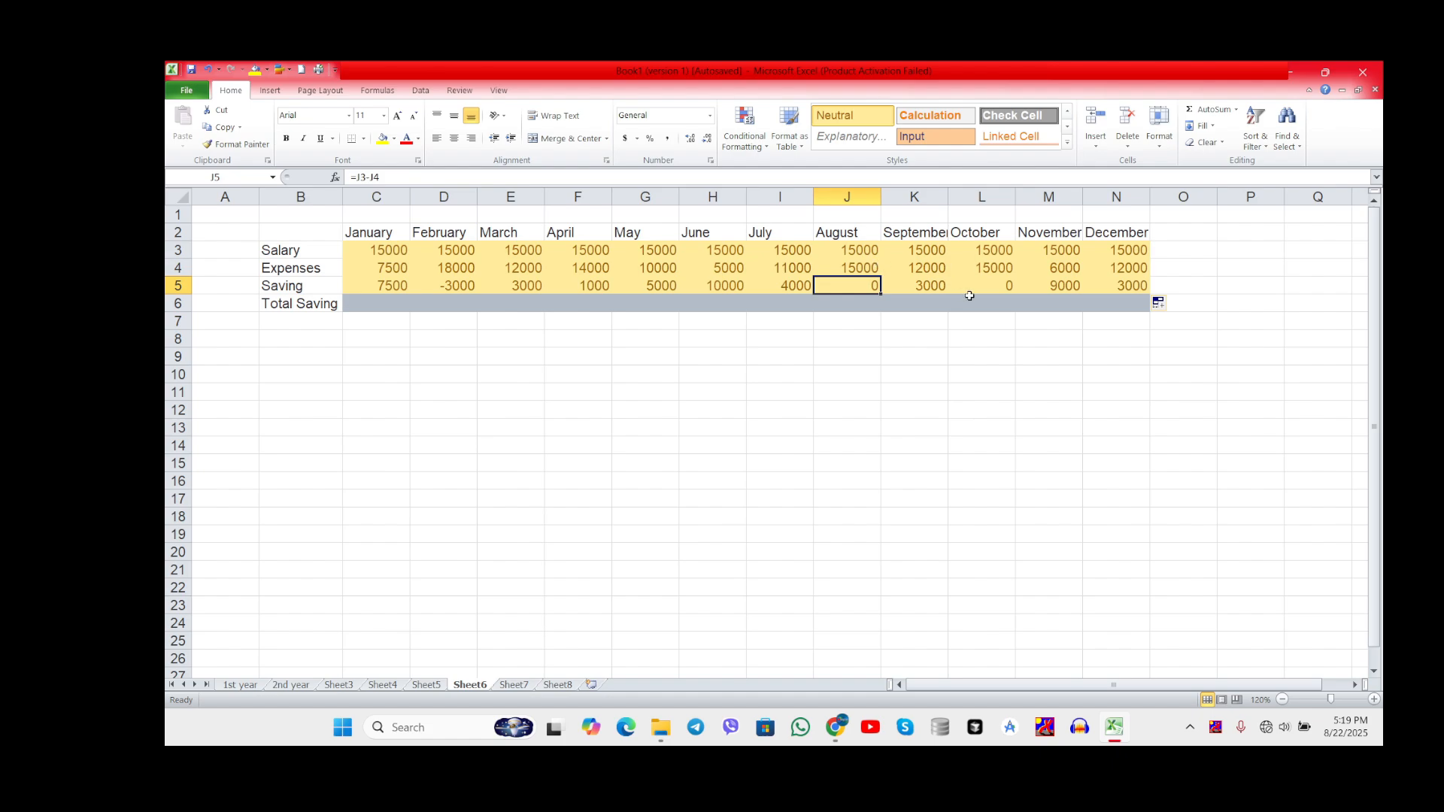
click(1008, 294)
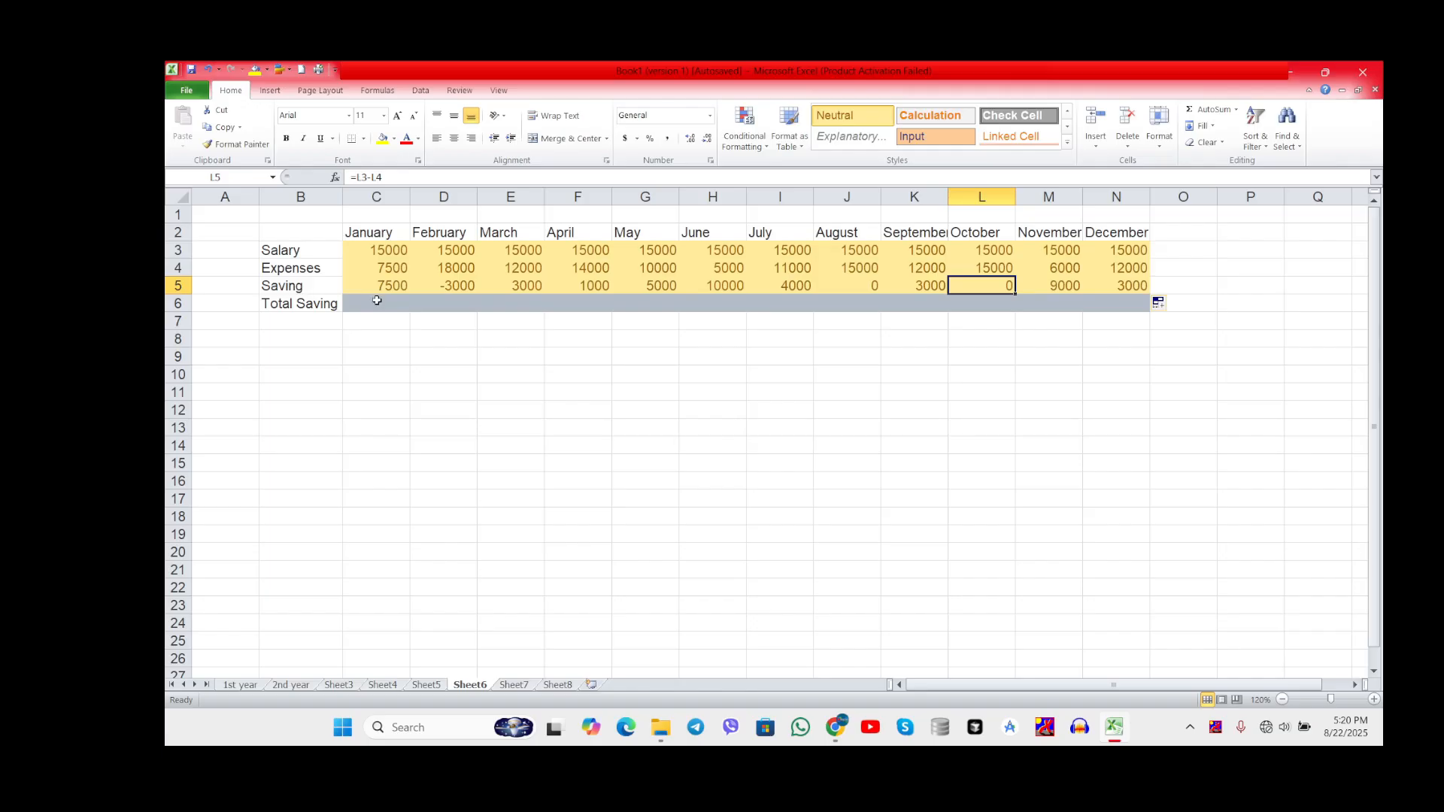
Step: Enter 7500 in cell C6 as January's Total Saving
click(377, 300)
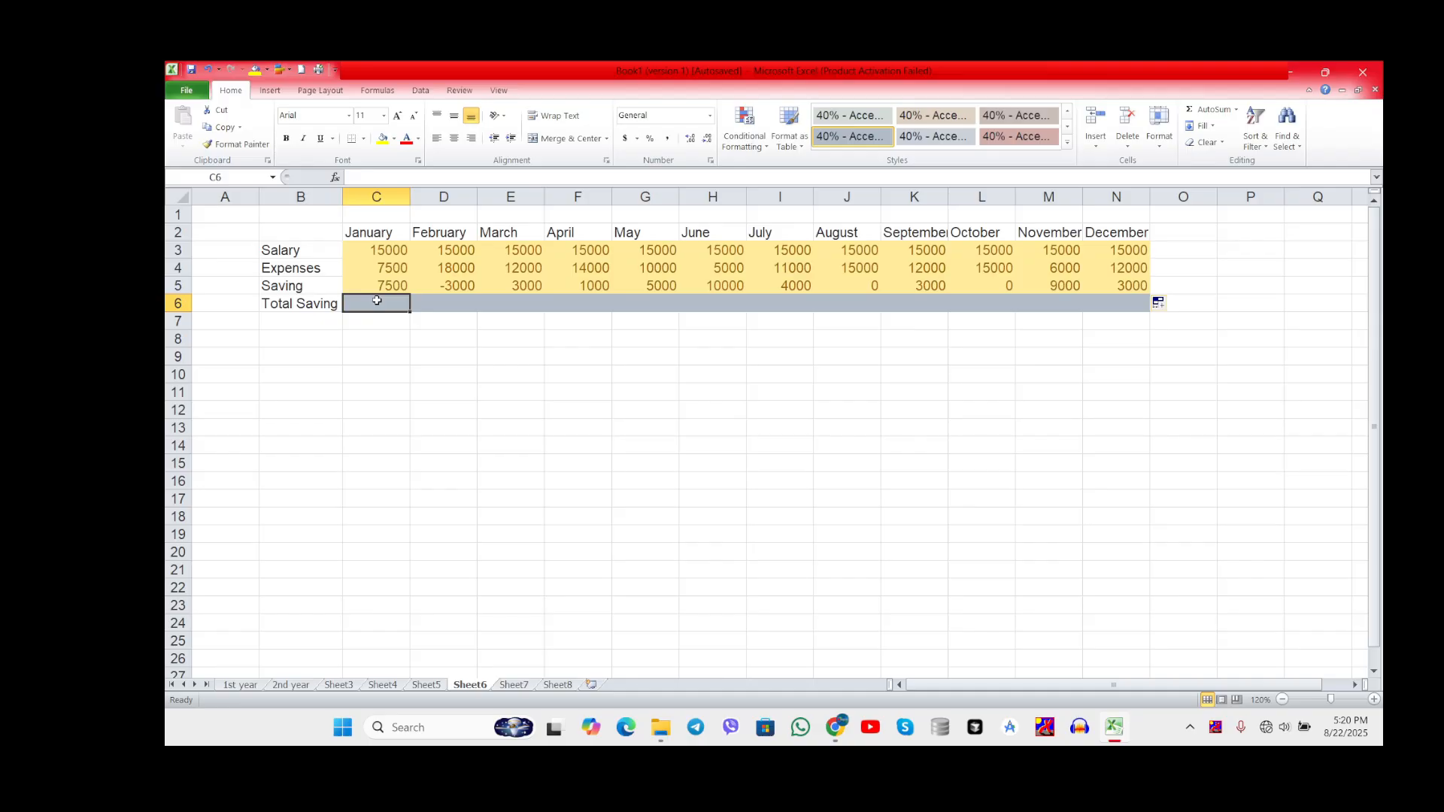
text(75)
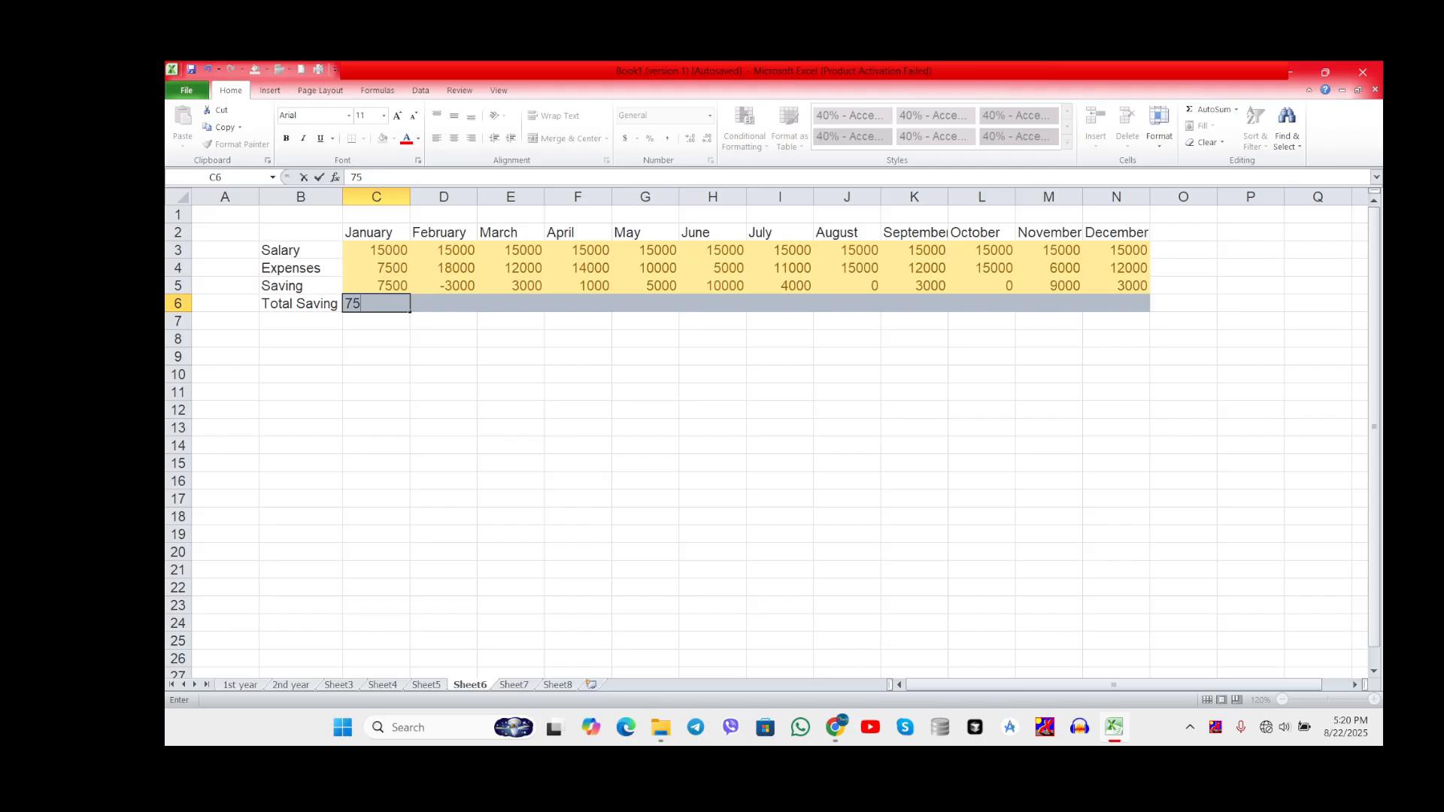
text(00)
click(419, 322)
Step: Calculate February's Total Saving in cell D6 with the formula =C6+D5, adding February's saving to January's total
click(434, 303)
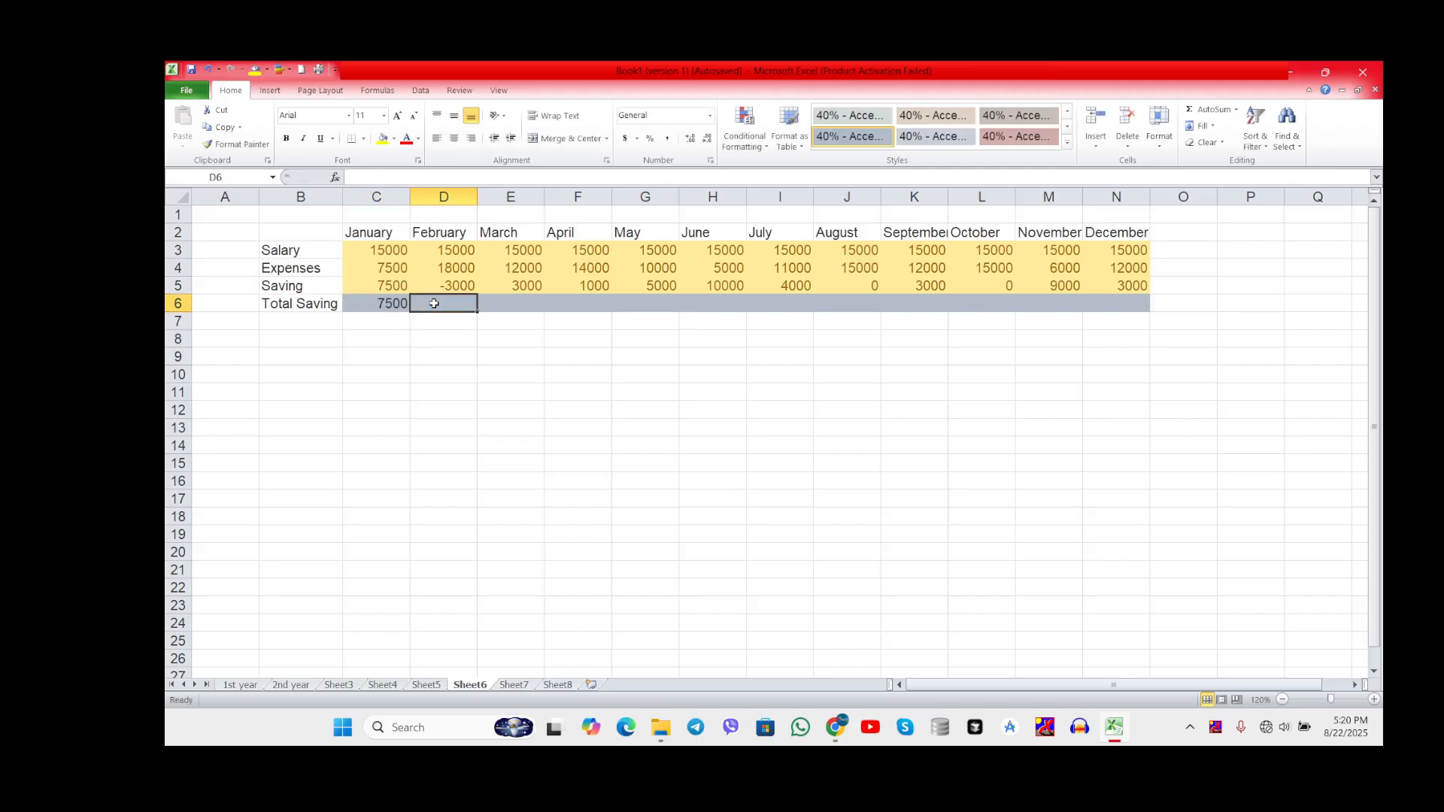
text(=)
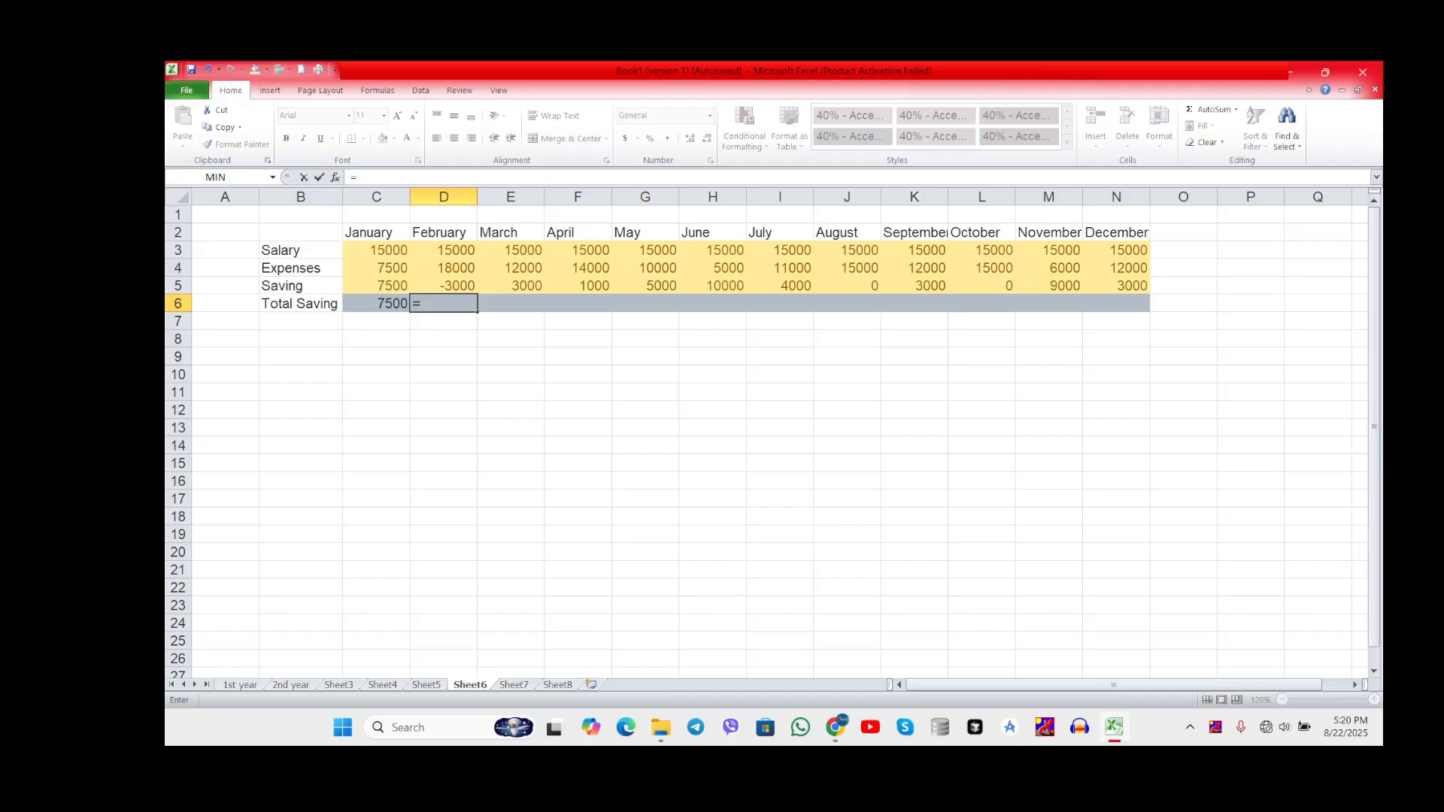
click(389, 303)
text(+)
click(449, 286)
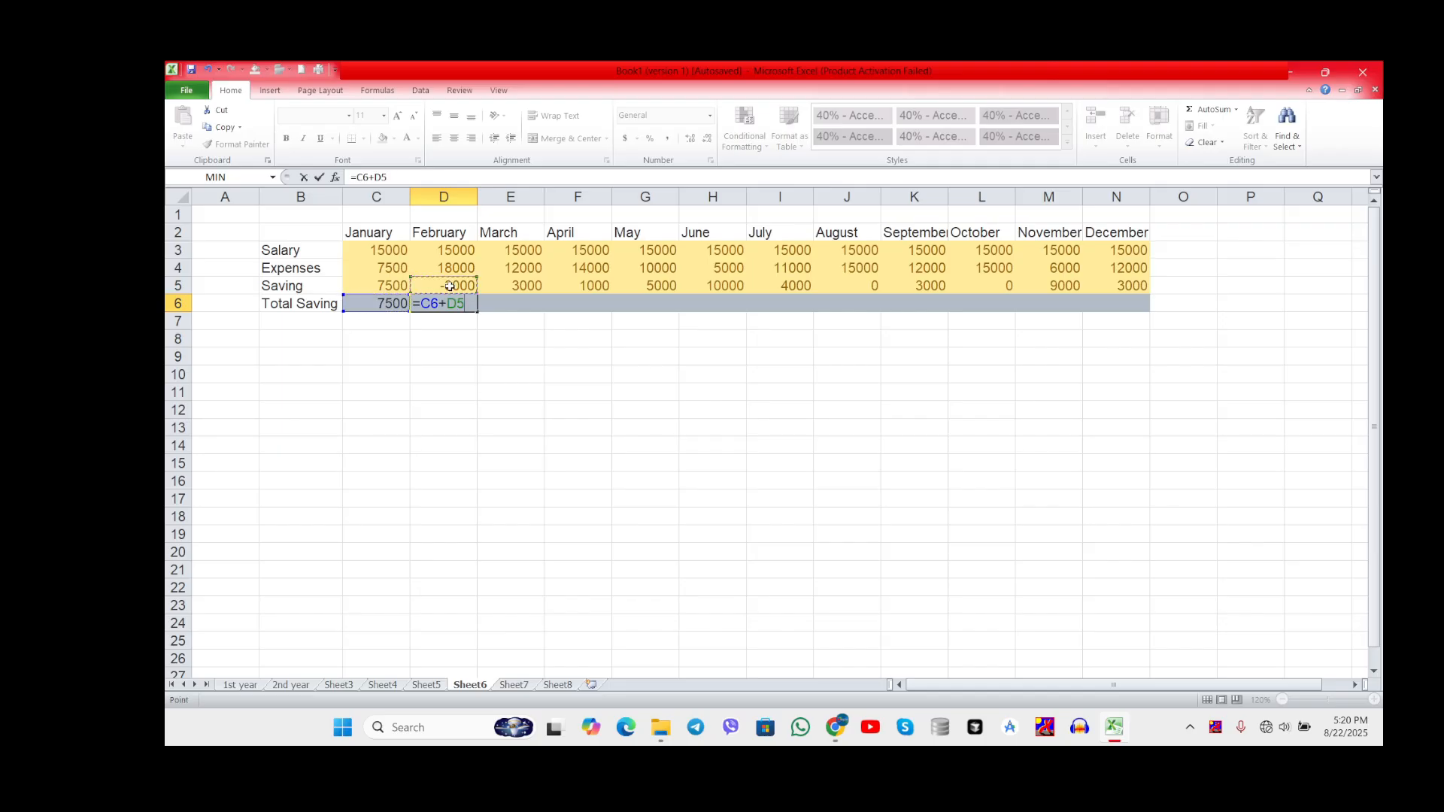
key(Return)
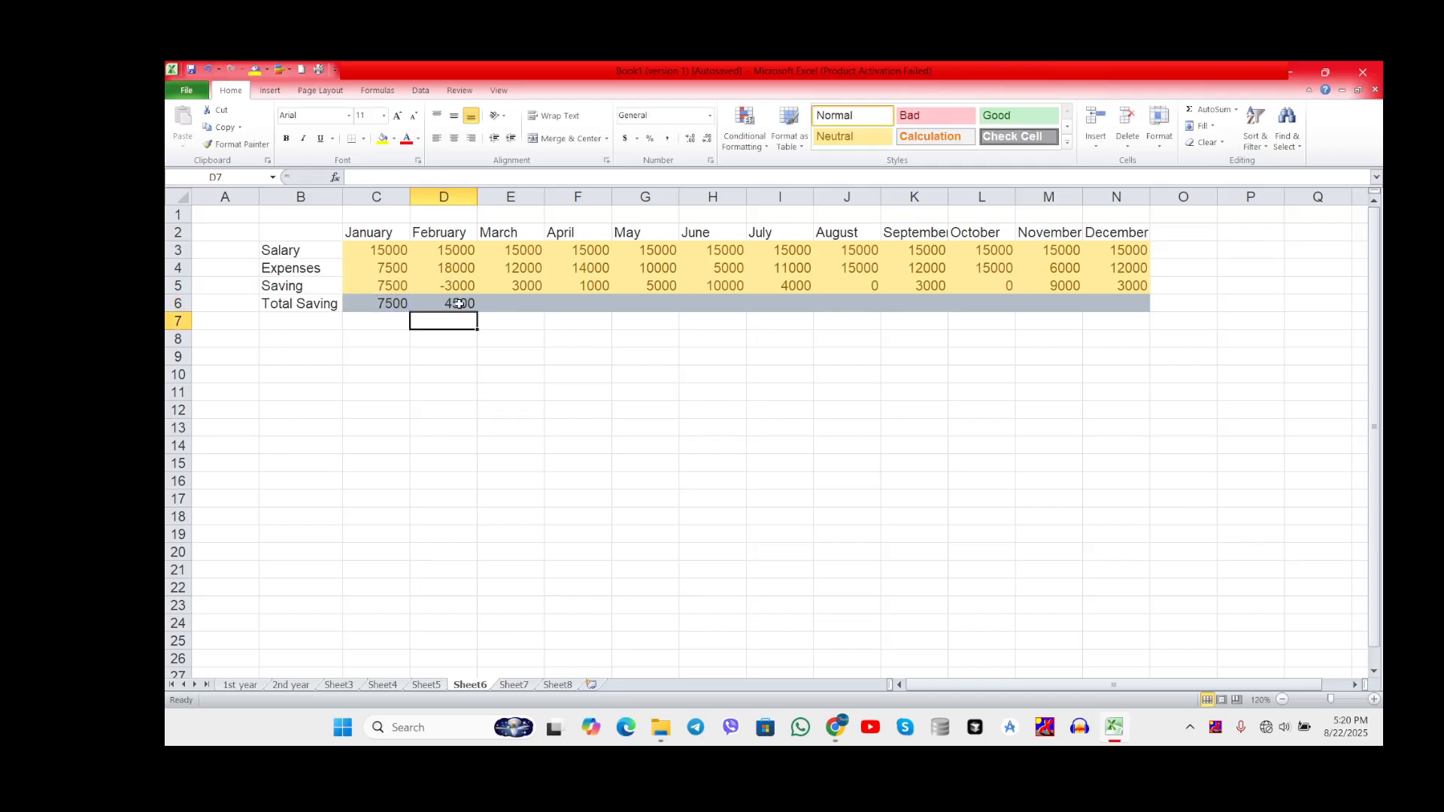
Step: Fill the Total Saving formula from cell D6 across to N6 and check December's total against the January total and June's expenses
click(459, 303)
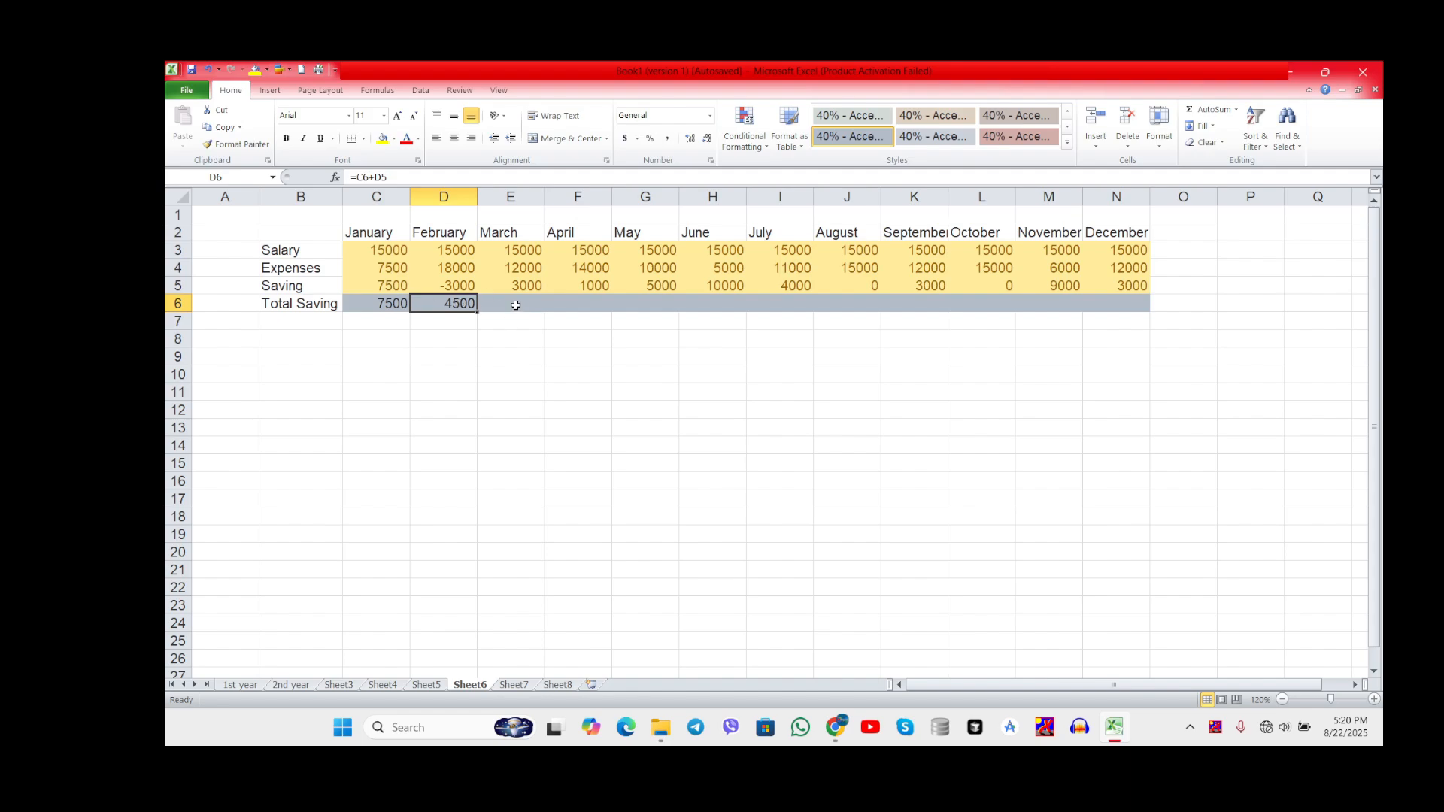
drag(476, 313, 1120, 306)
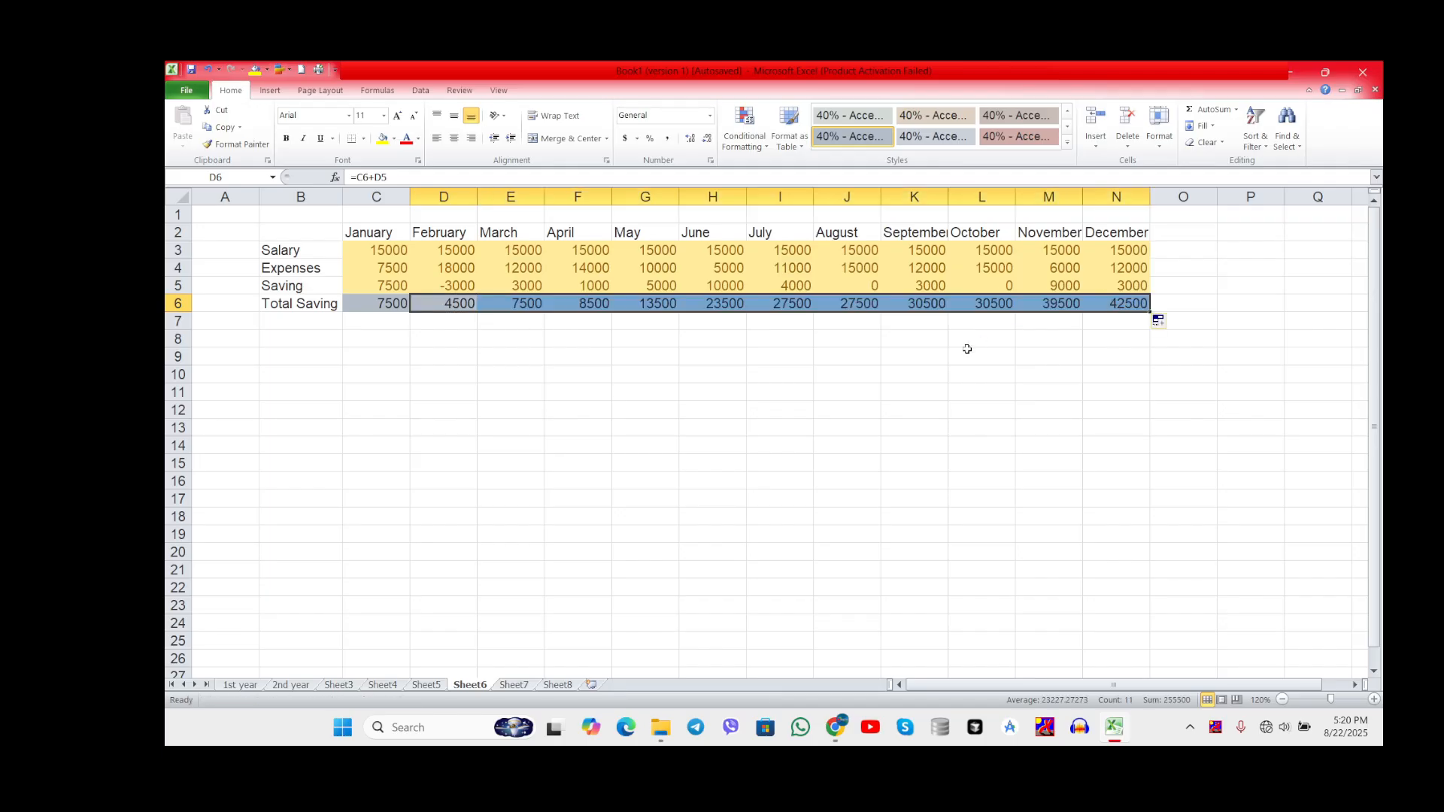
click(1137, 303)
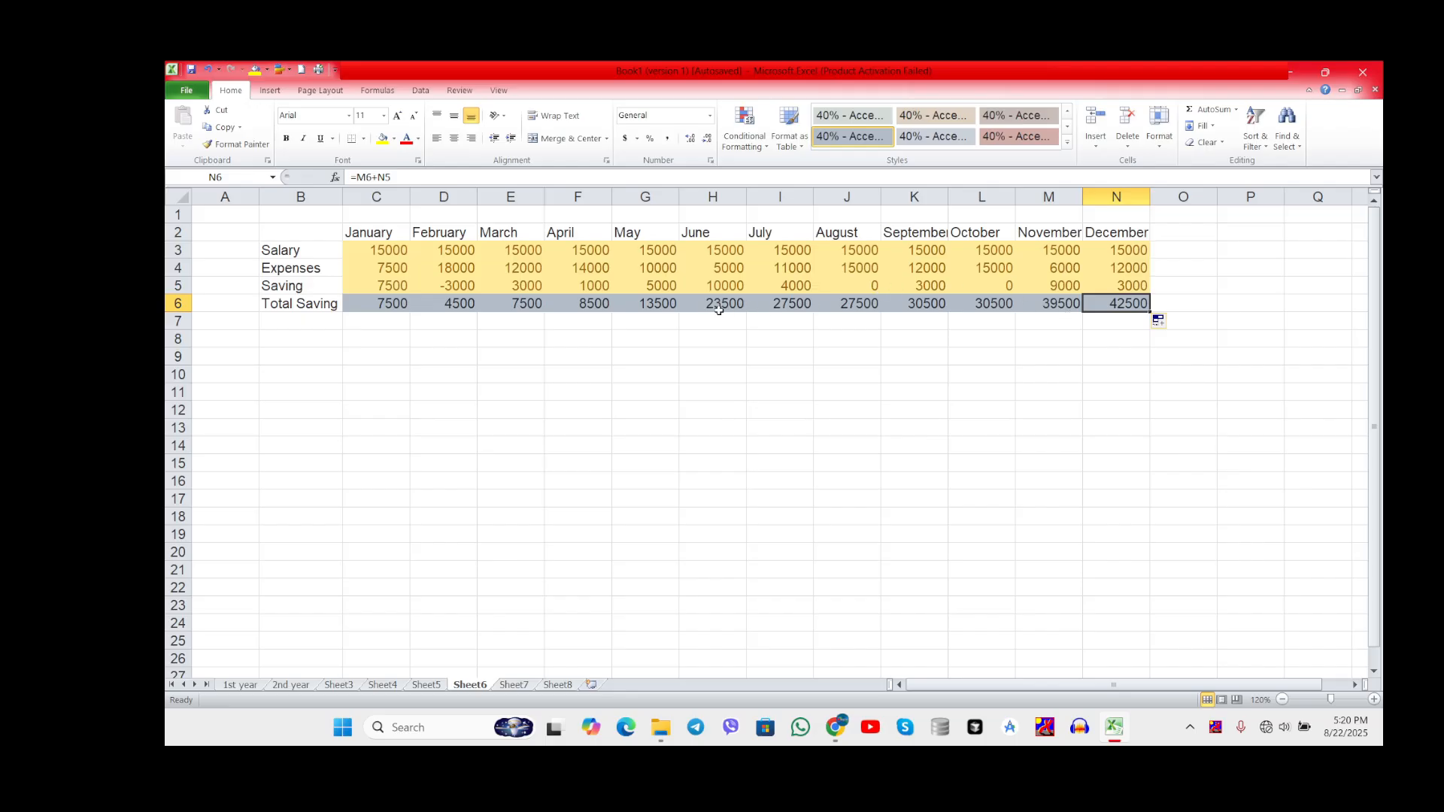
click(727, 267)
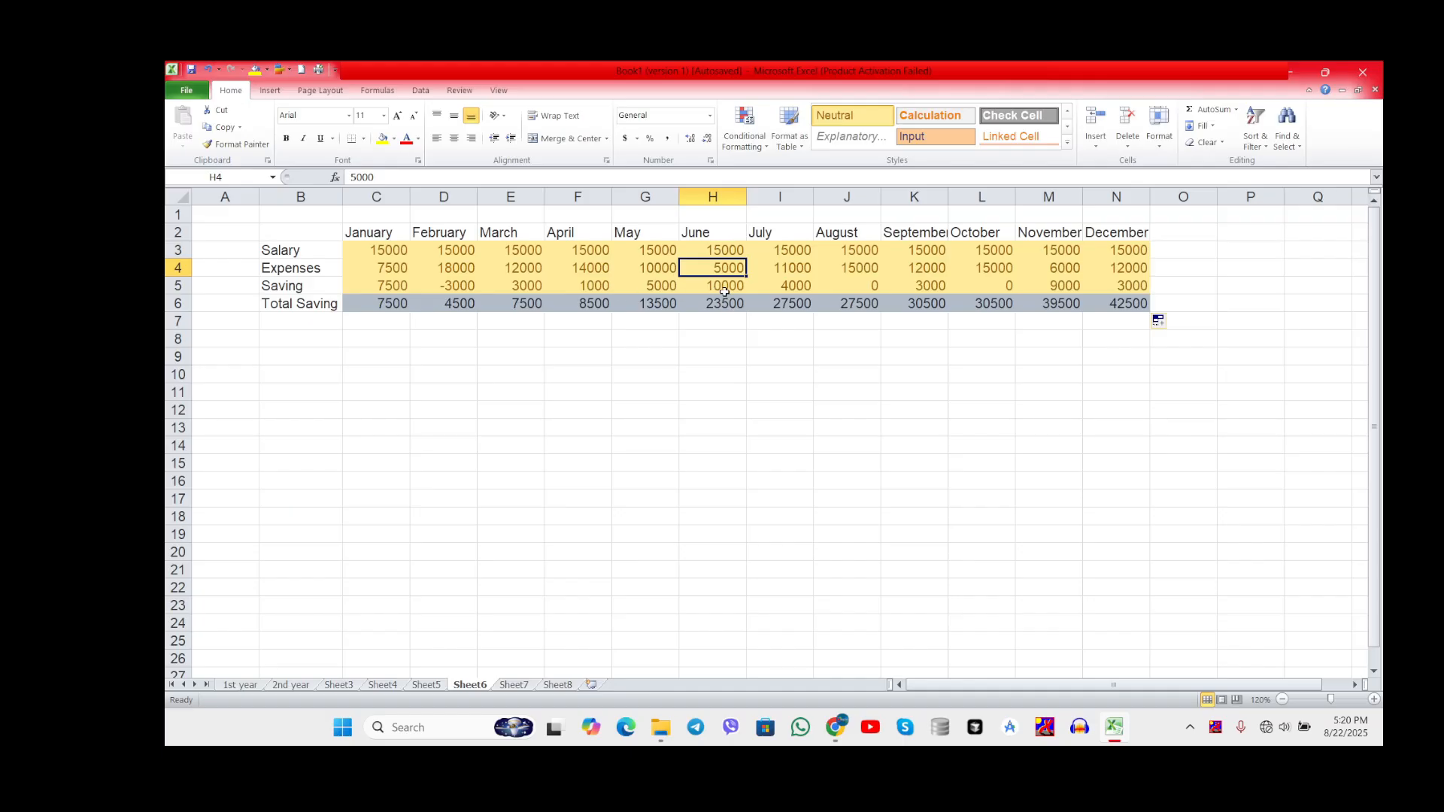
click(1102, 303)
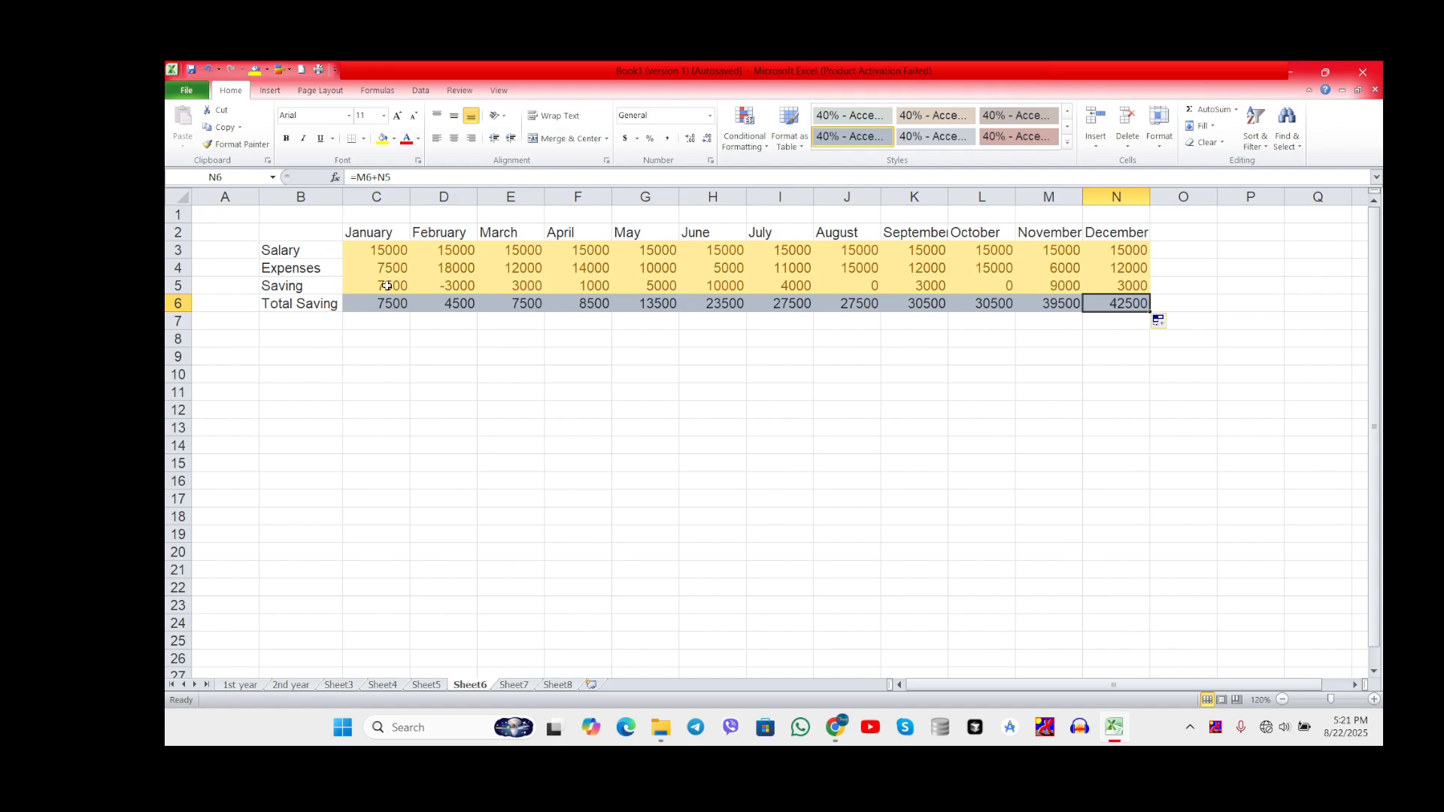
click(403, 303)
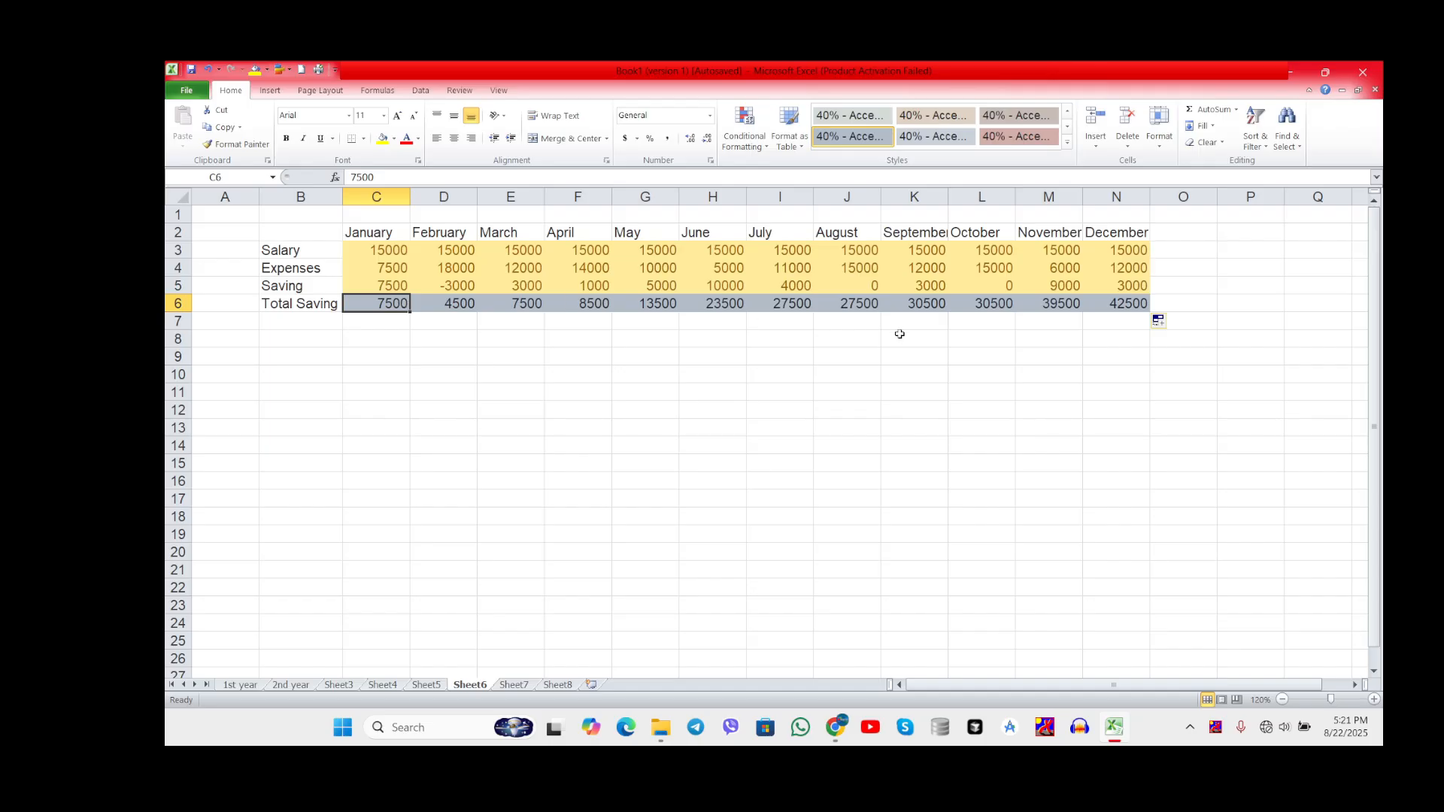
click(1132, 303)
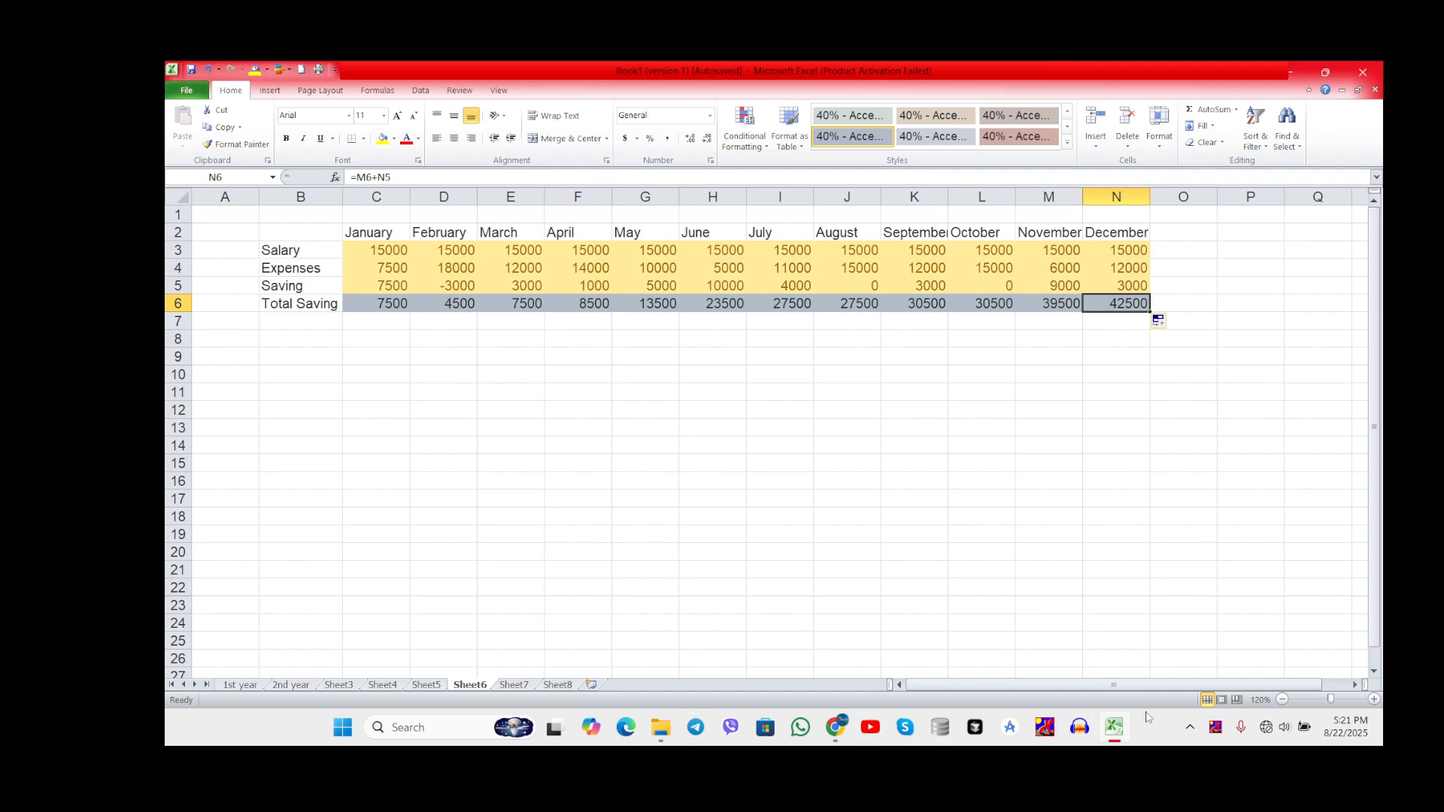
click(1188, 728)
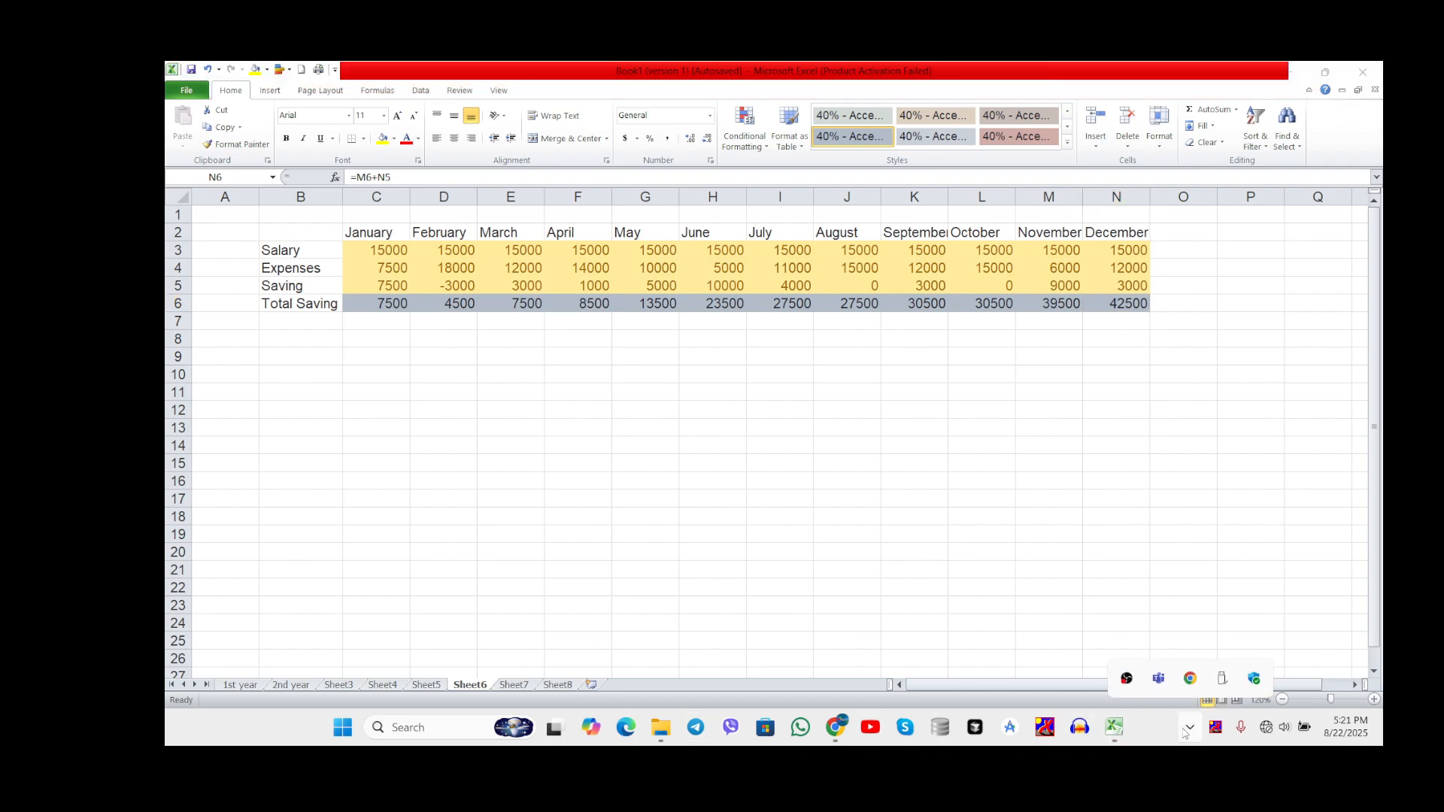
click(1127, 679)
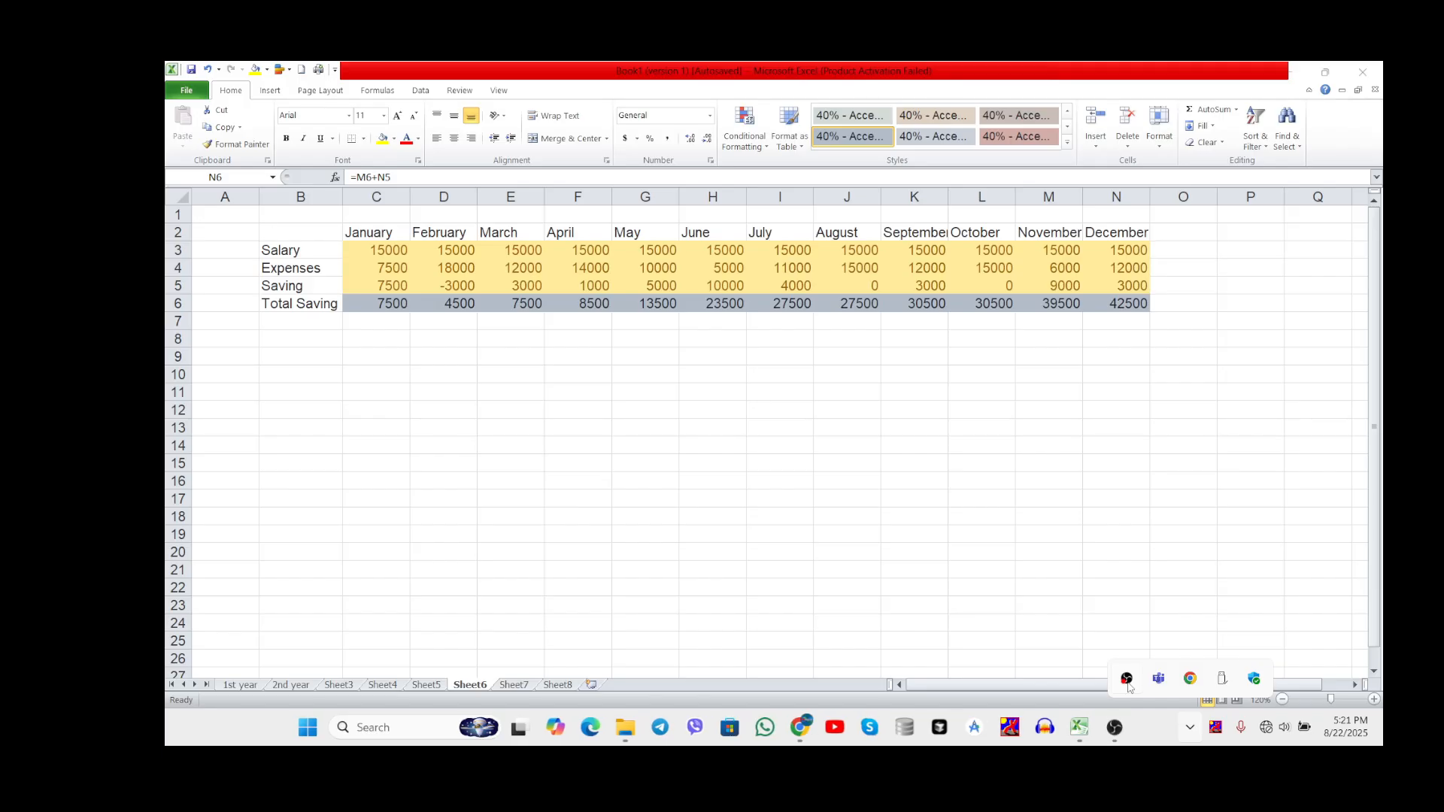